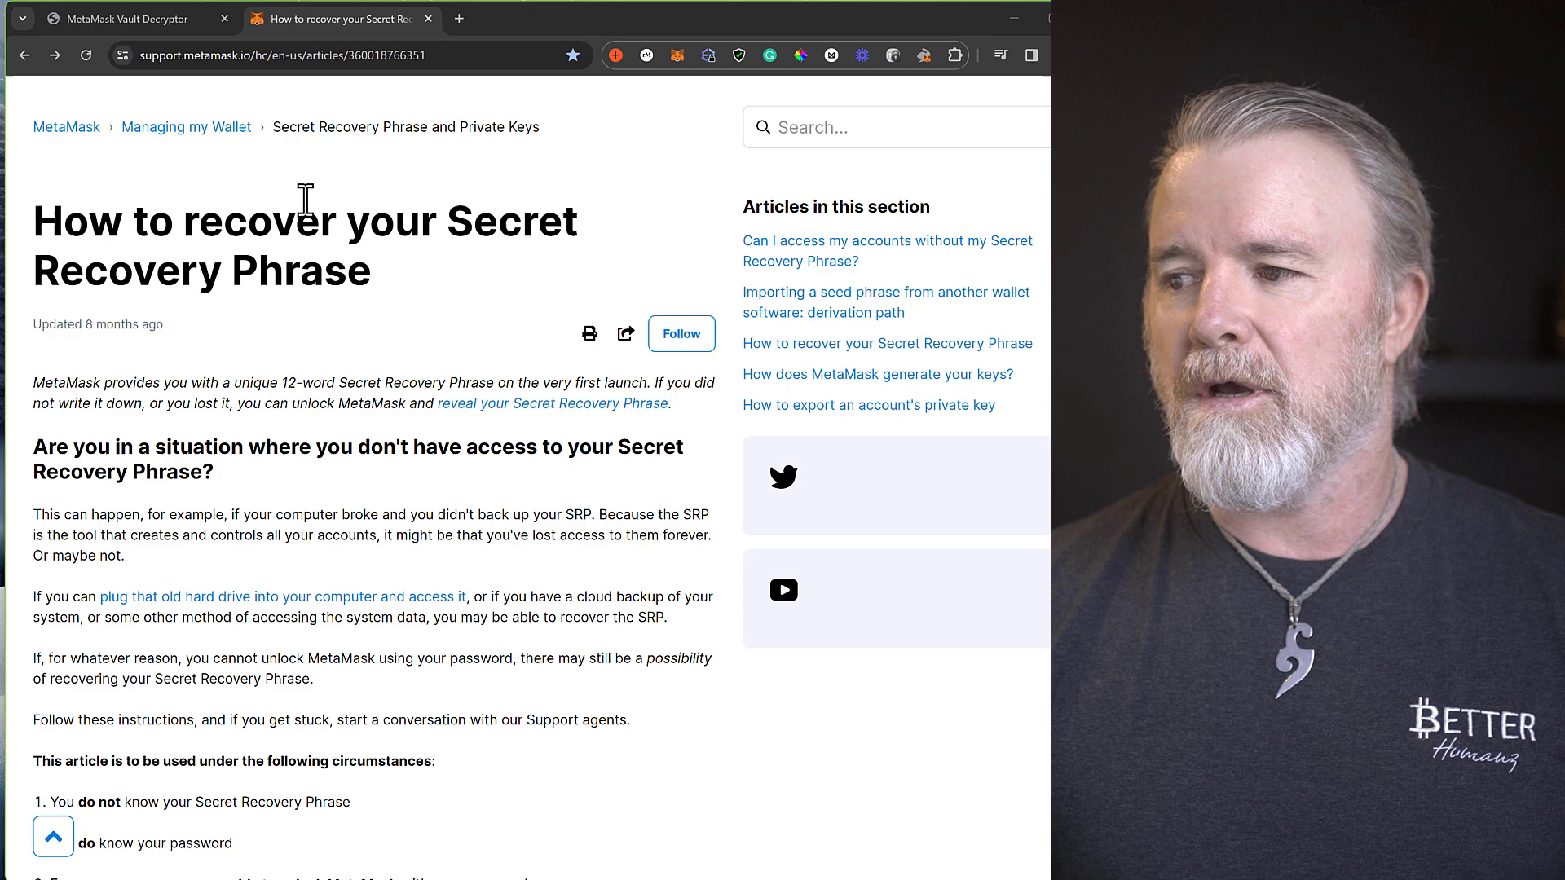
scroll(309, 206, "down", 5)
scroll(310, 206, "down", 5)
scroll(309, 205, "down", 5)
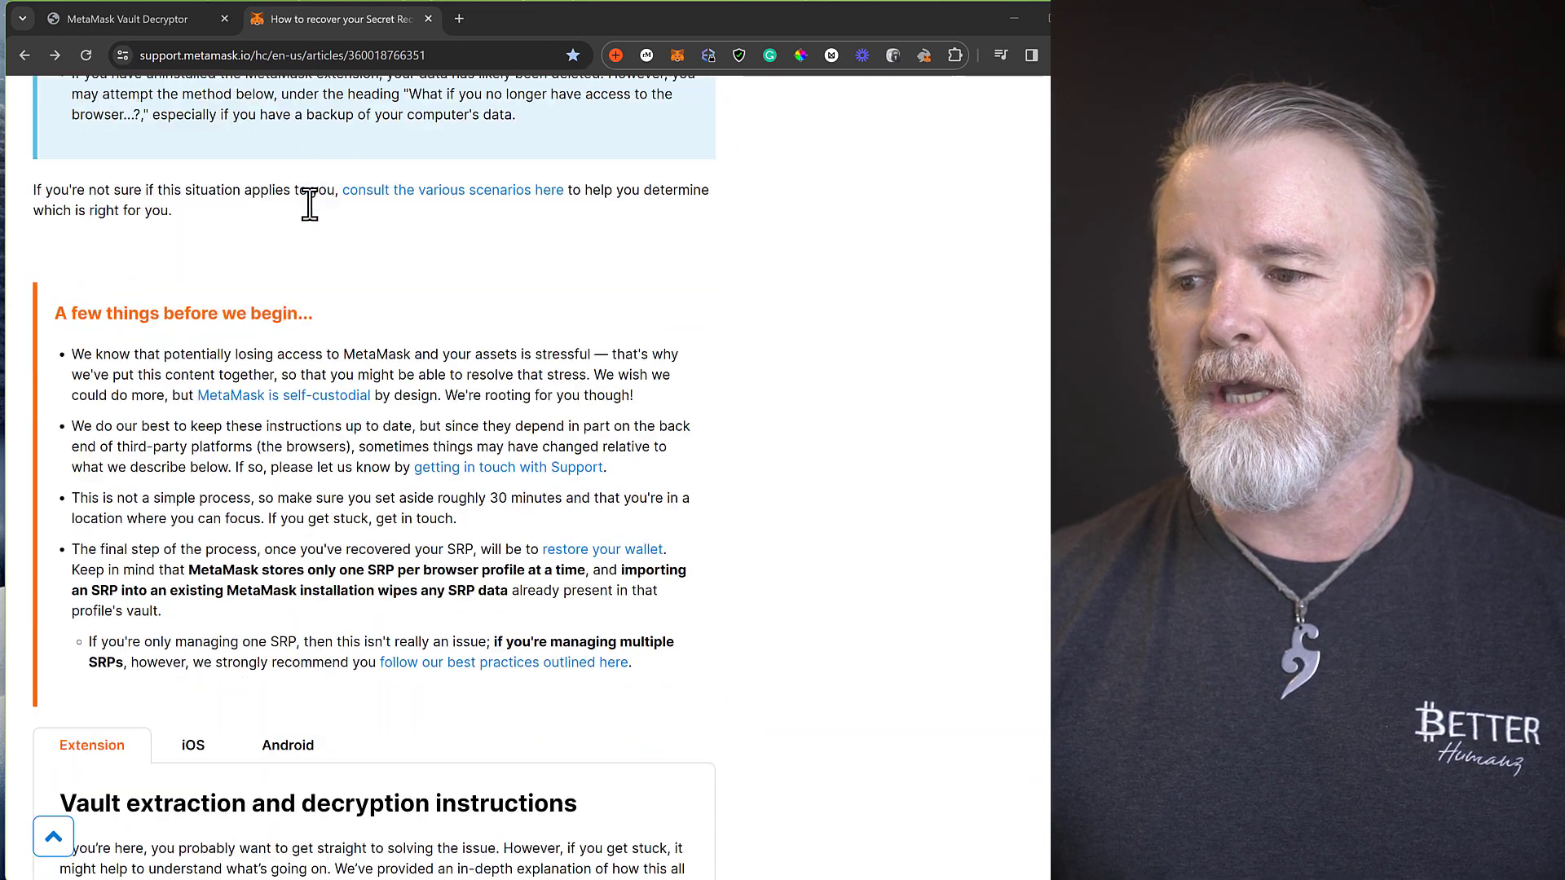
scroll(310, 205, "down", 4)
scroll(309, 206, "down", 4)
scroll(309, 206, "down", 2)
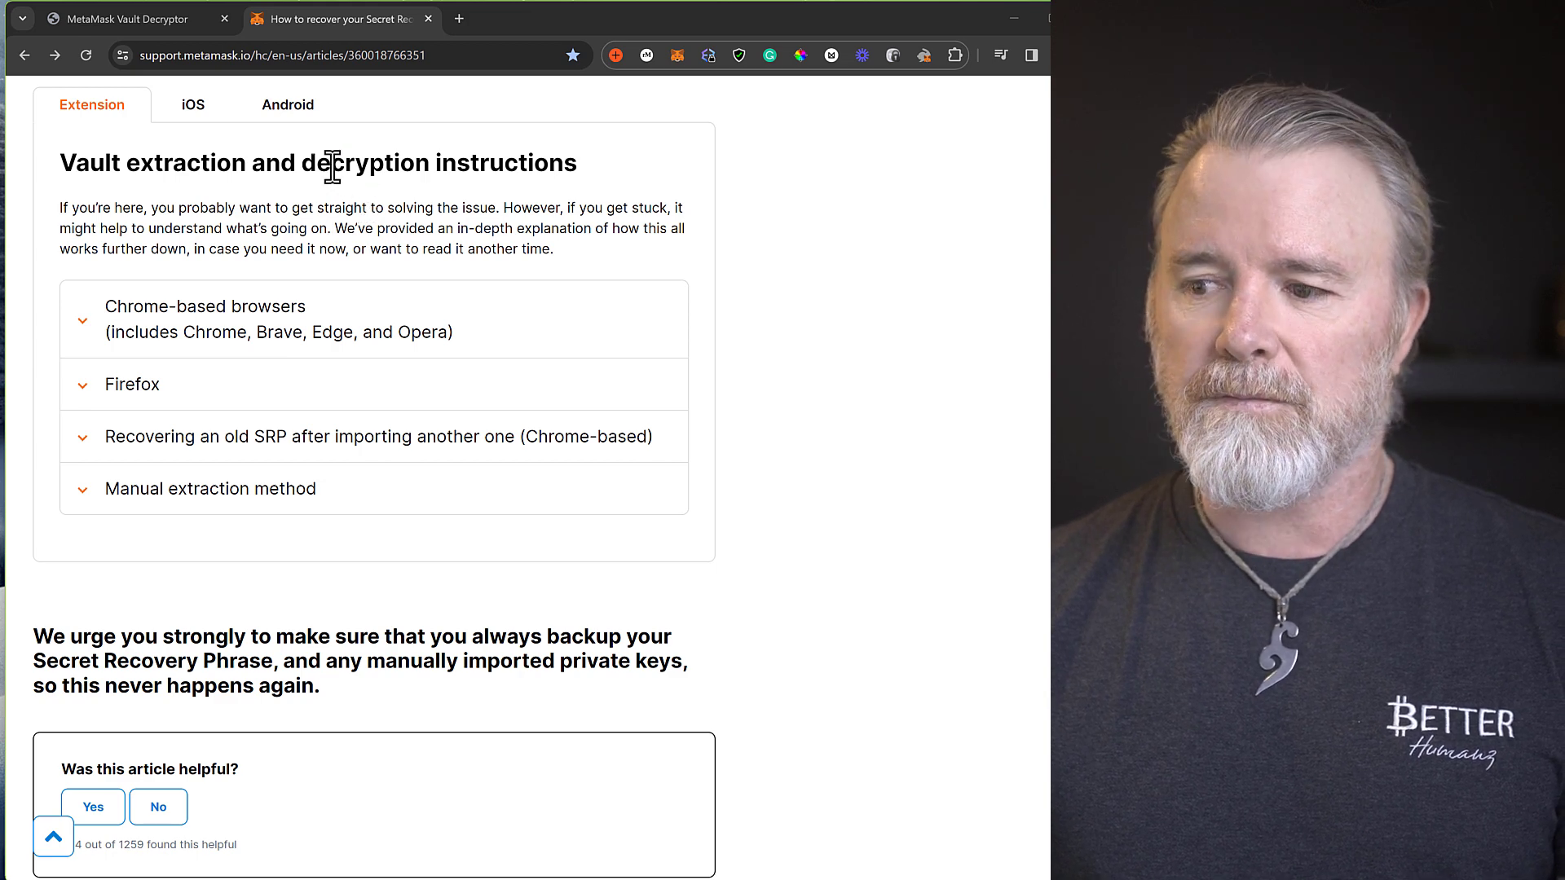
scroll(294, 208, "down", 1)
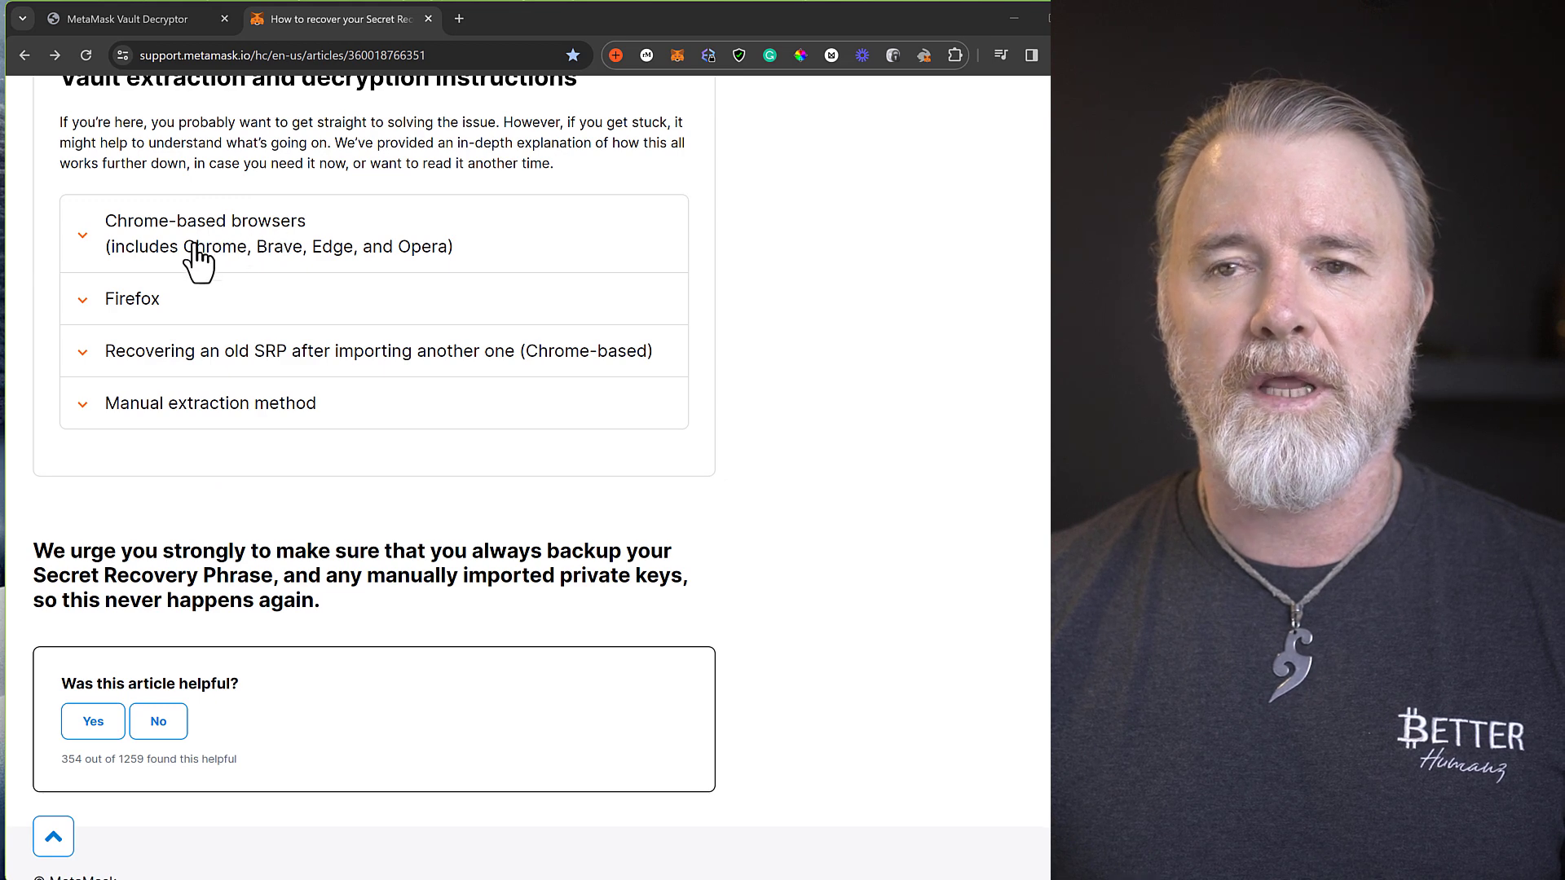
Expand the Chrome-based browsers instructions and follow the metamask.github.io/vault-decryptor link
left_click(263, 252)
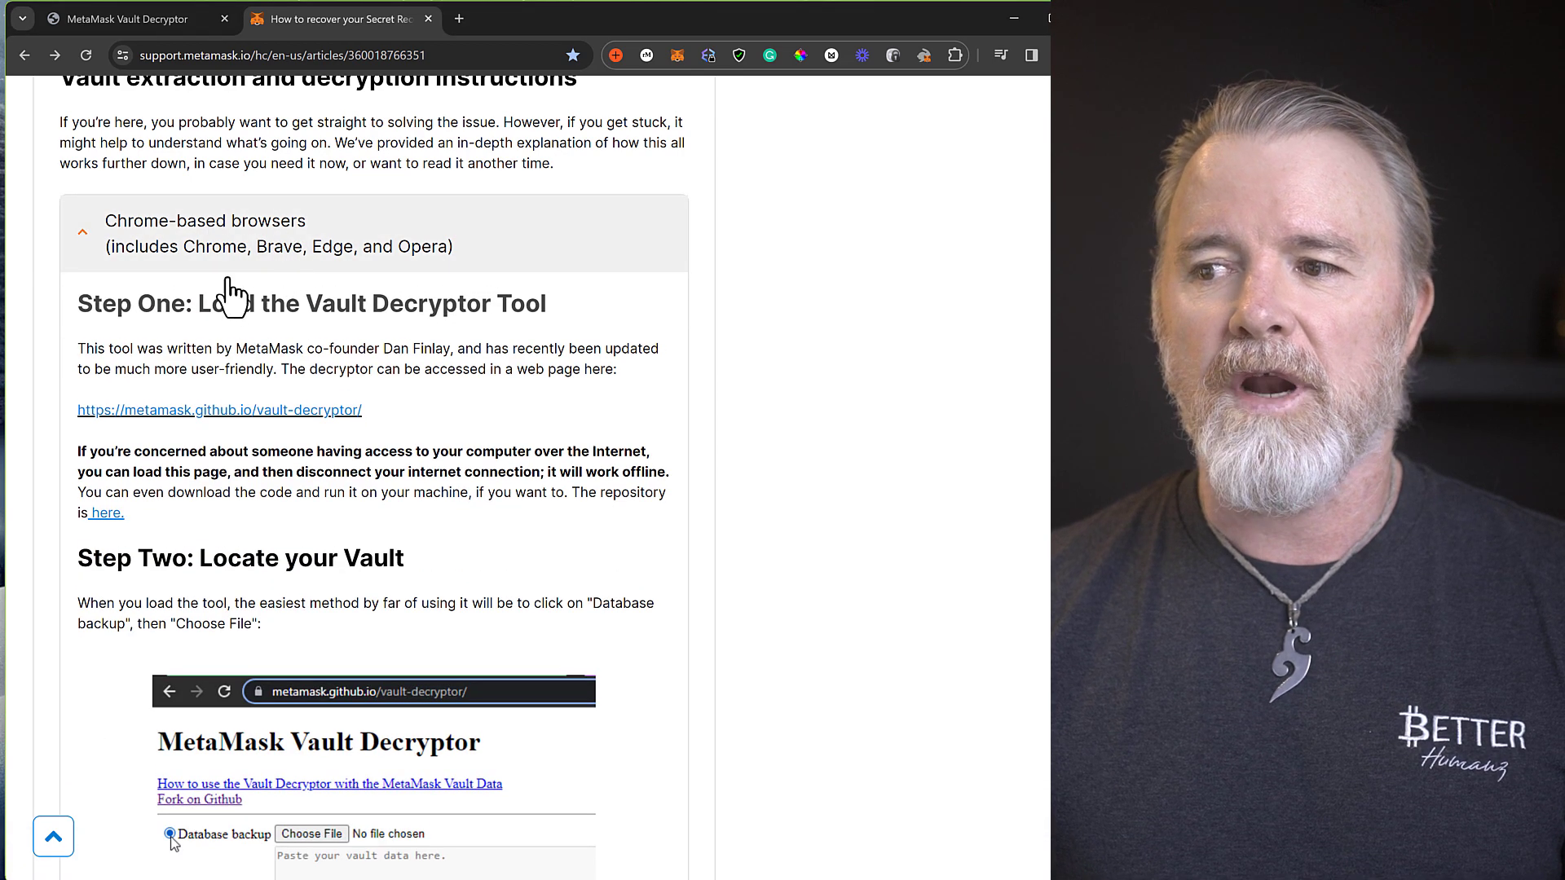
left_click(160, 414)
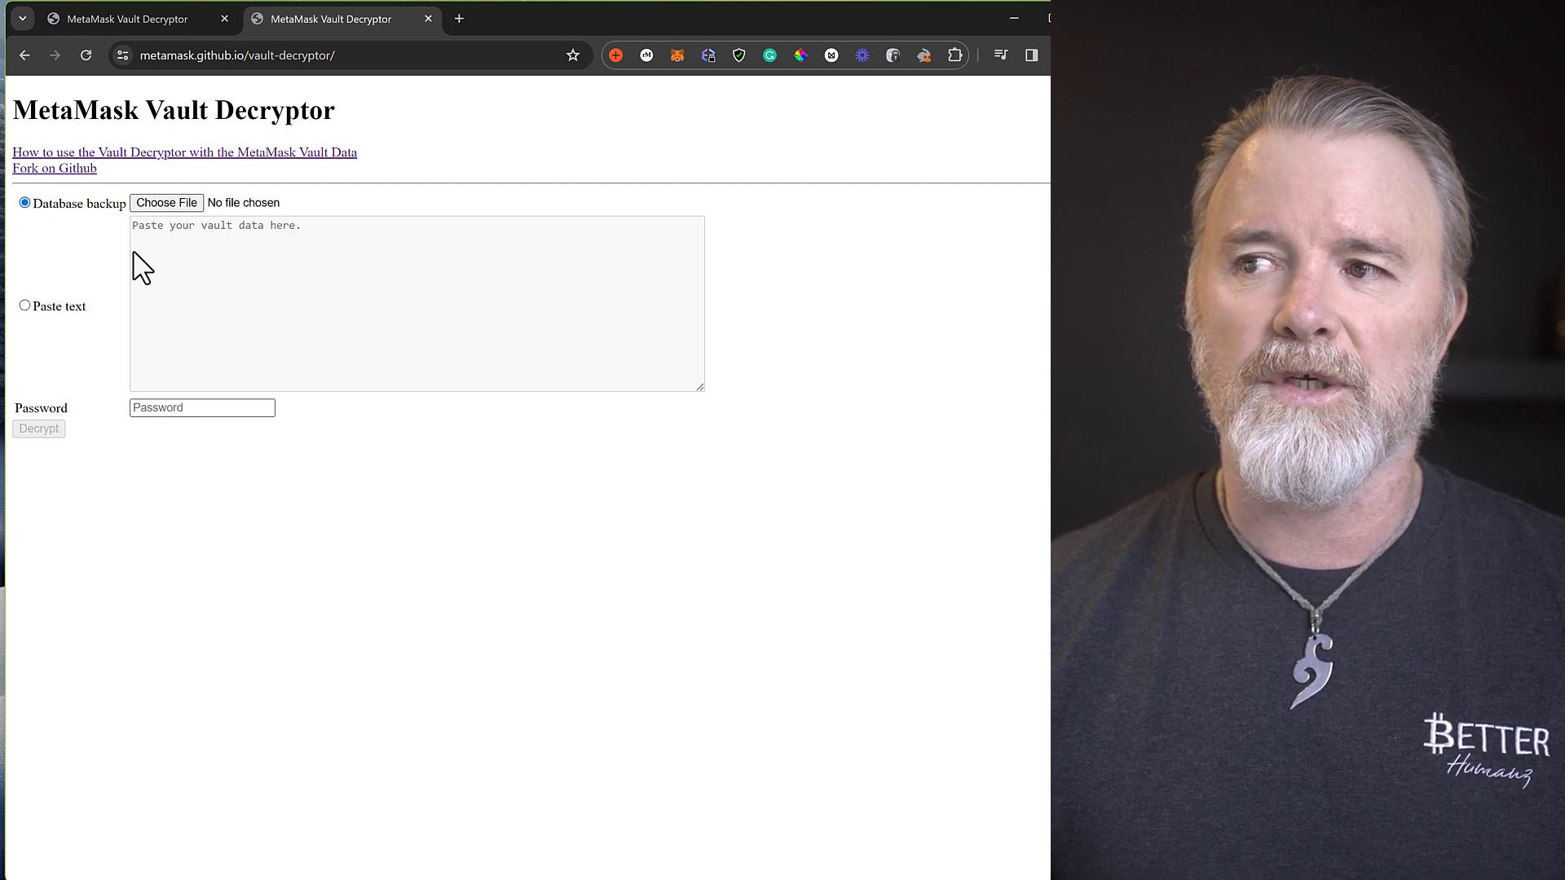
Open the Choose File dialog for the Database backup input
left_click(166, 203)
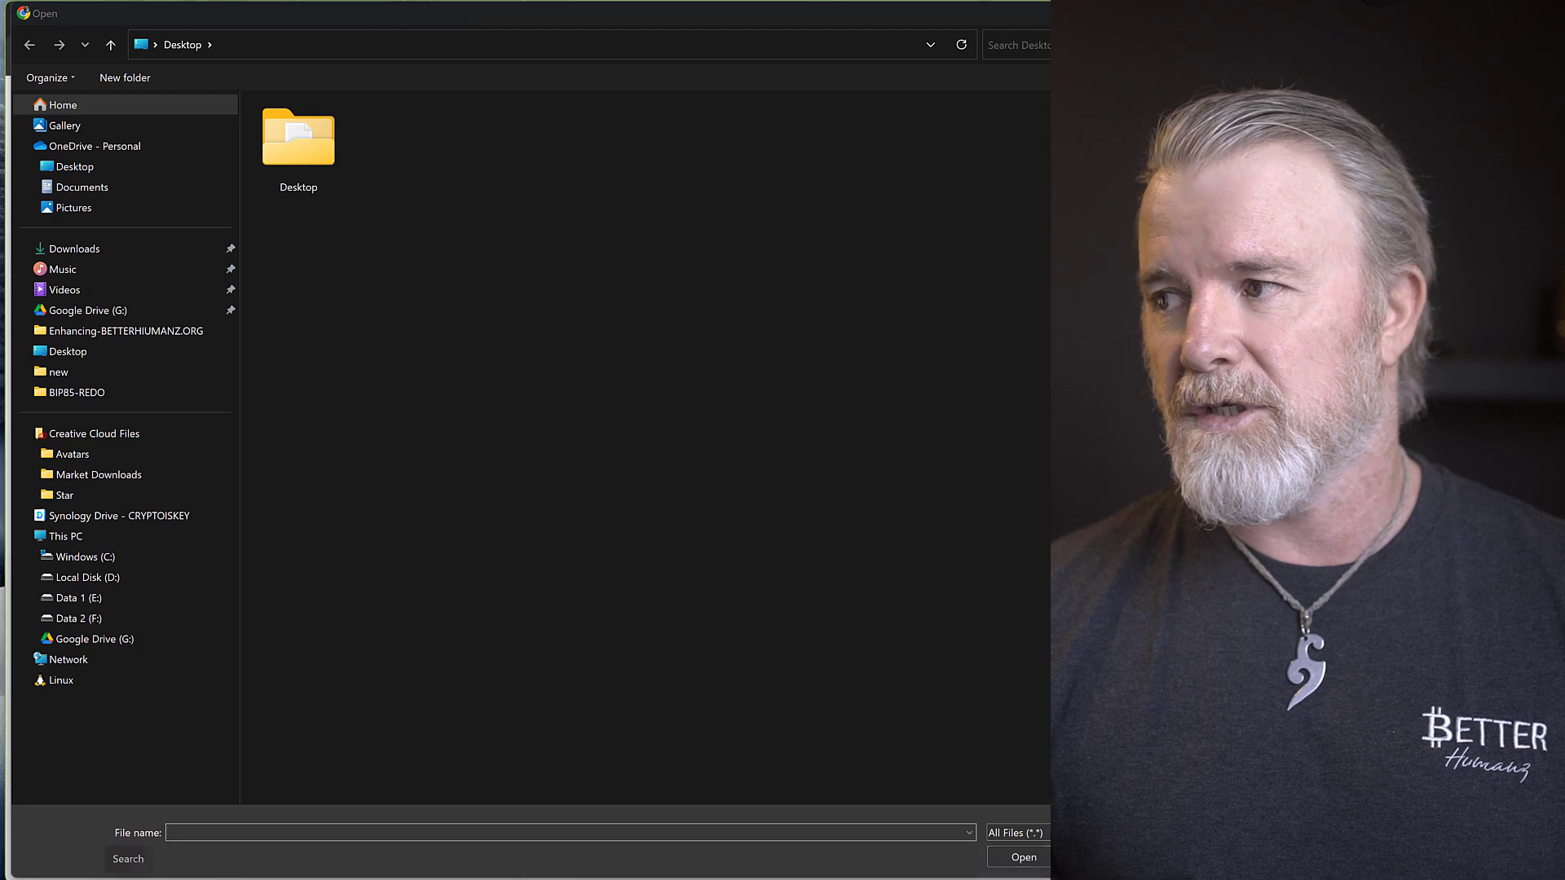
Turn on Hidden items in File Explorer's View > Show menu, then close Explorer
key("super")
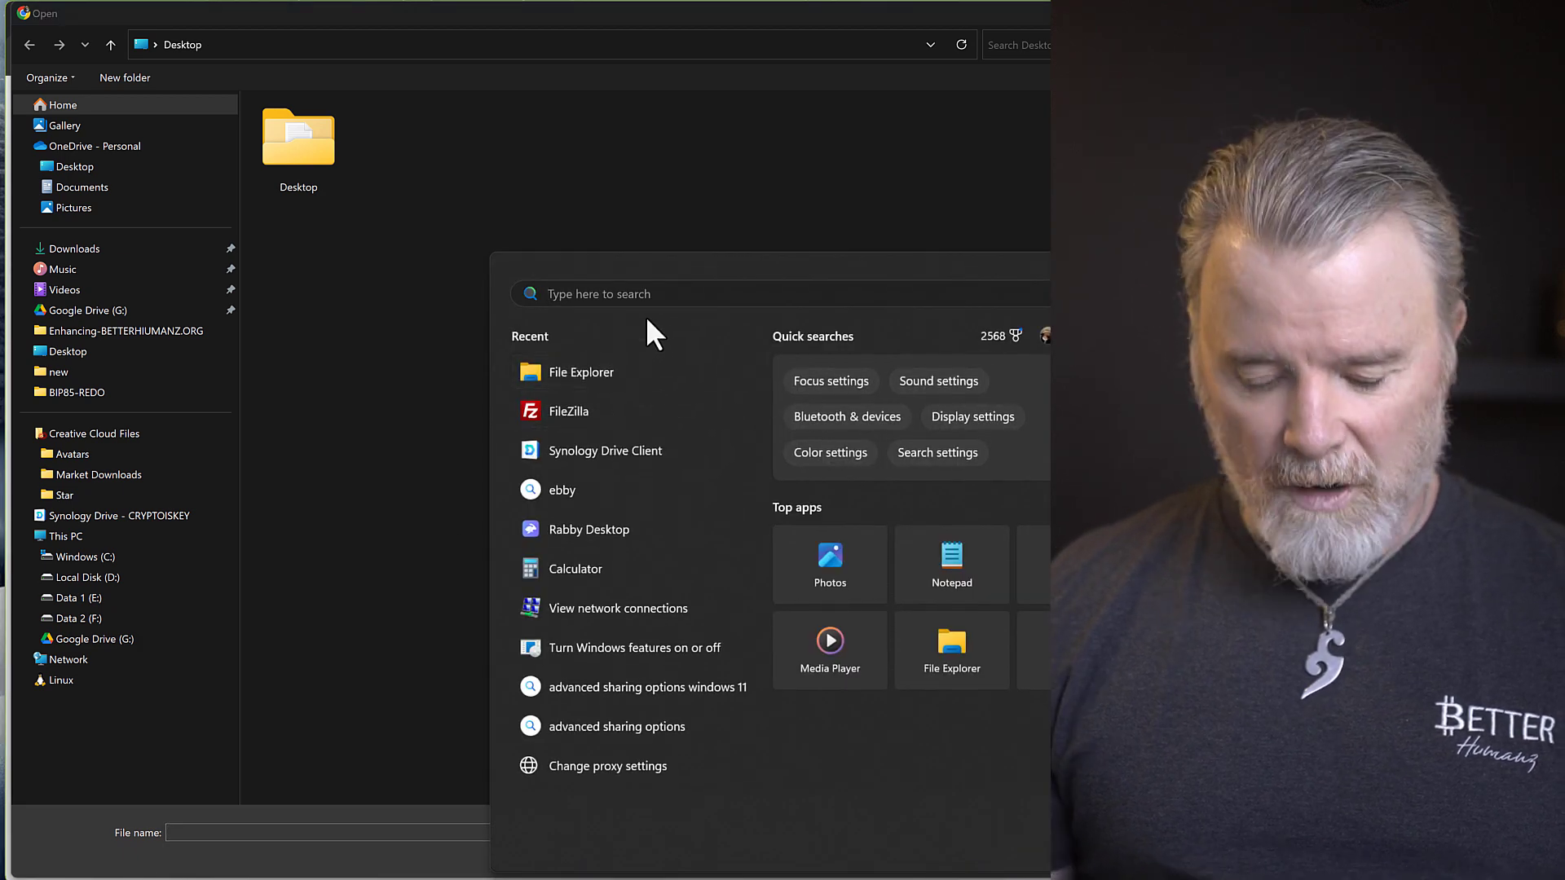
type("file")
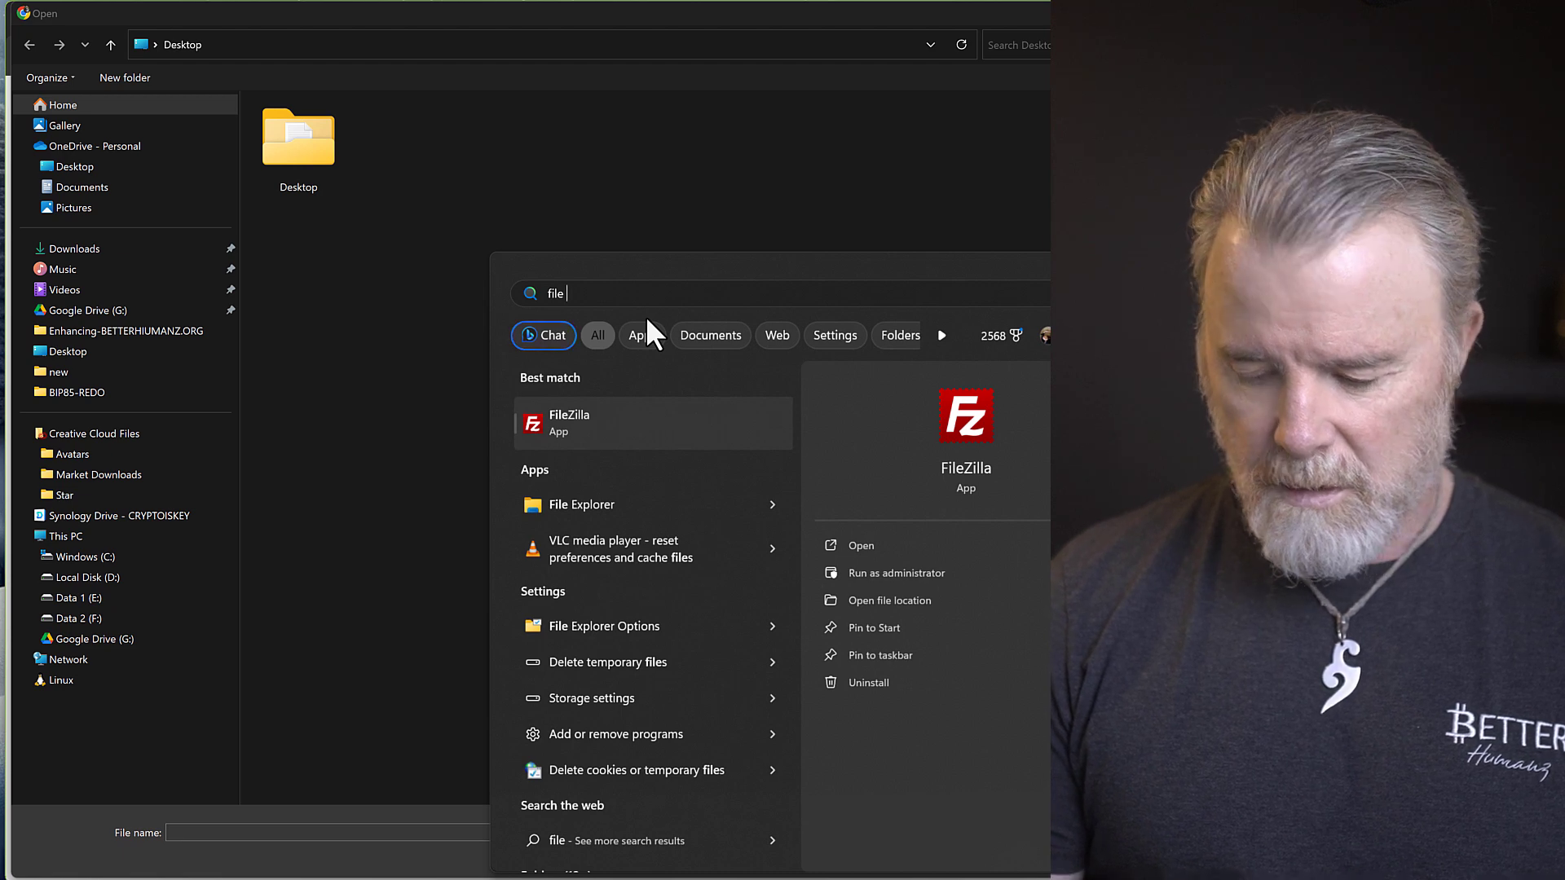
type(" explorer")
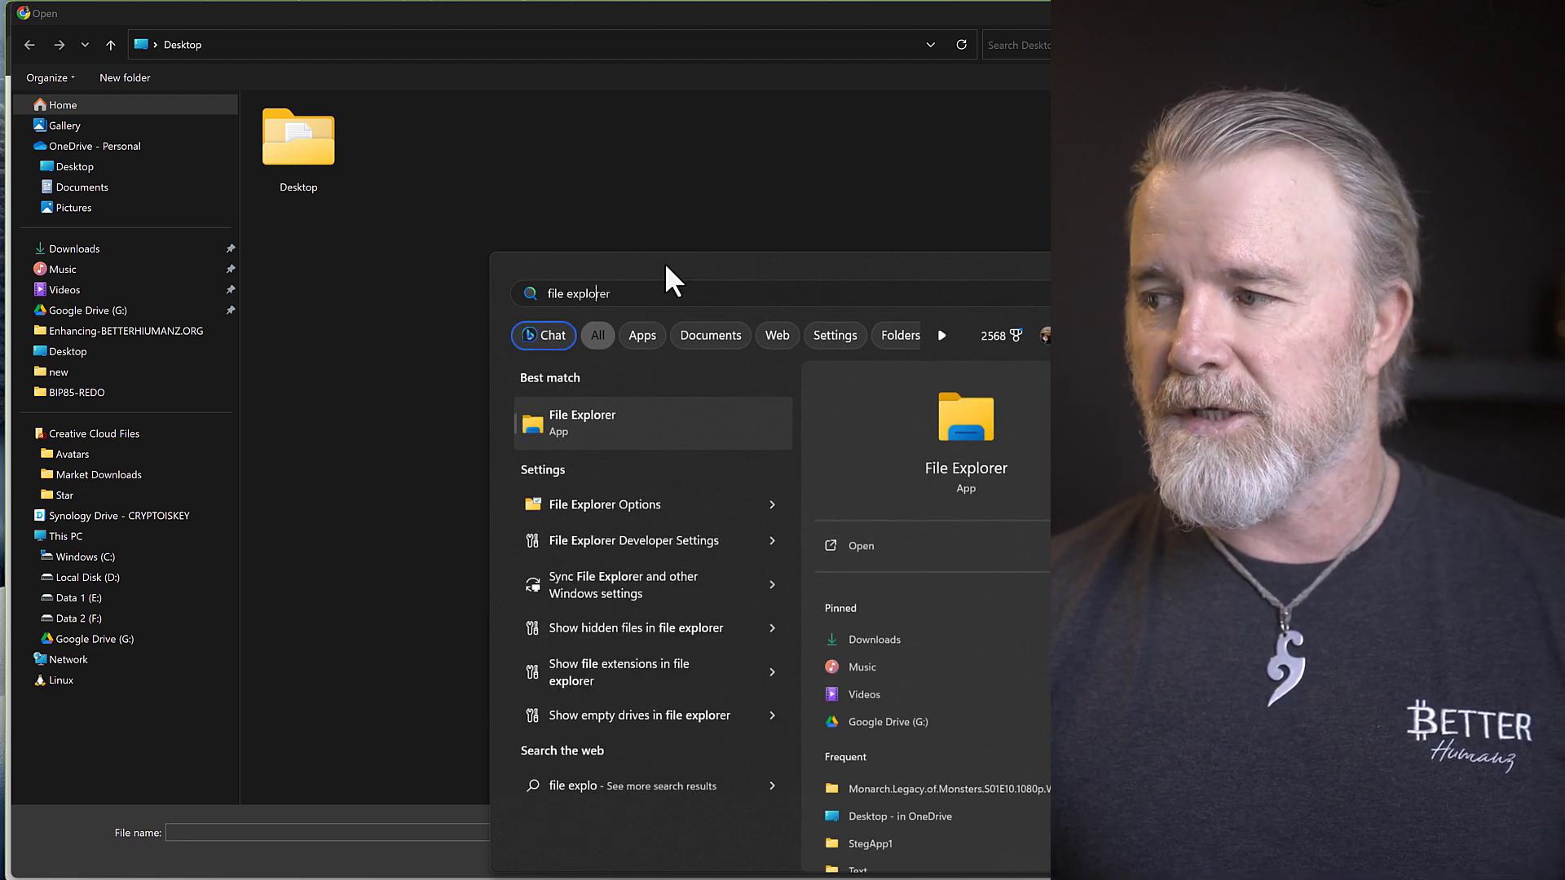
left_click(571, 420)
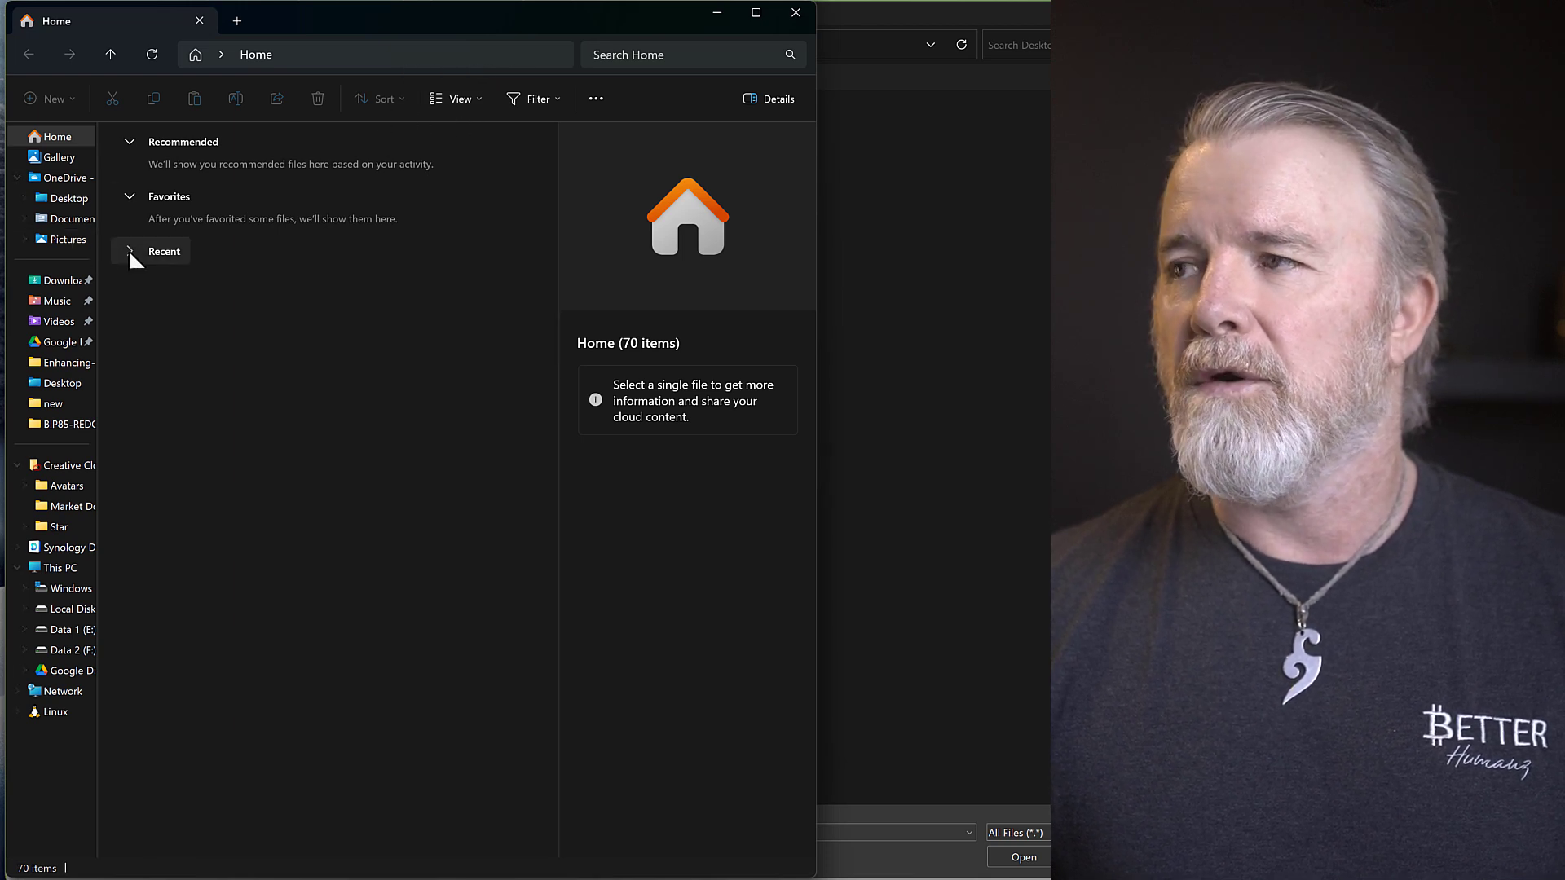
left_click(477, 100)
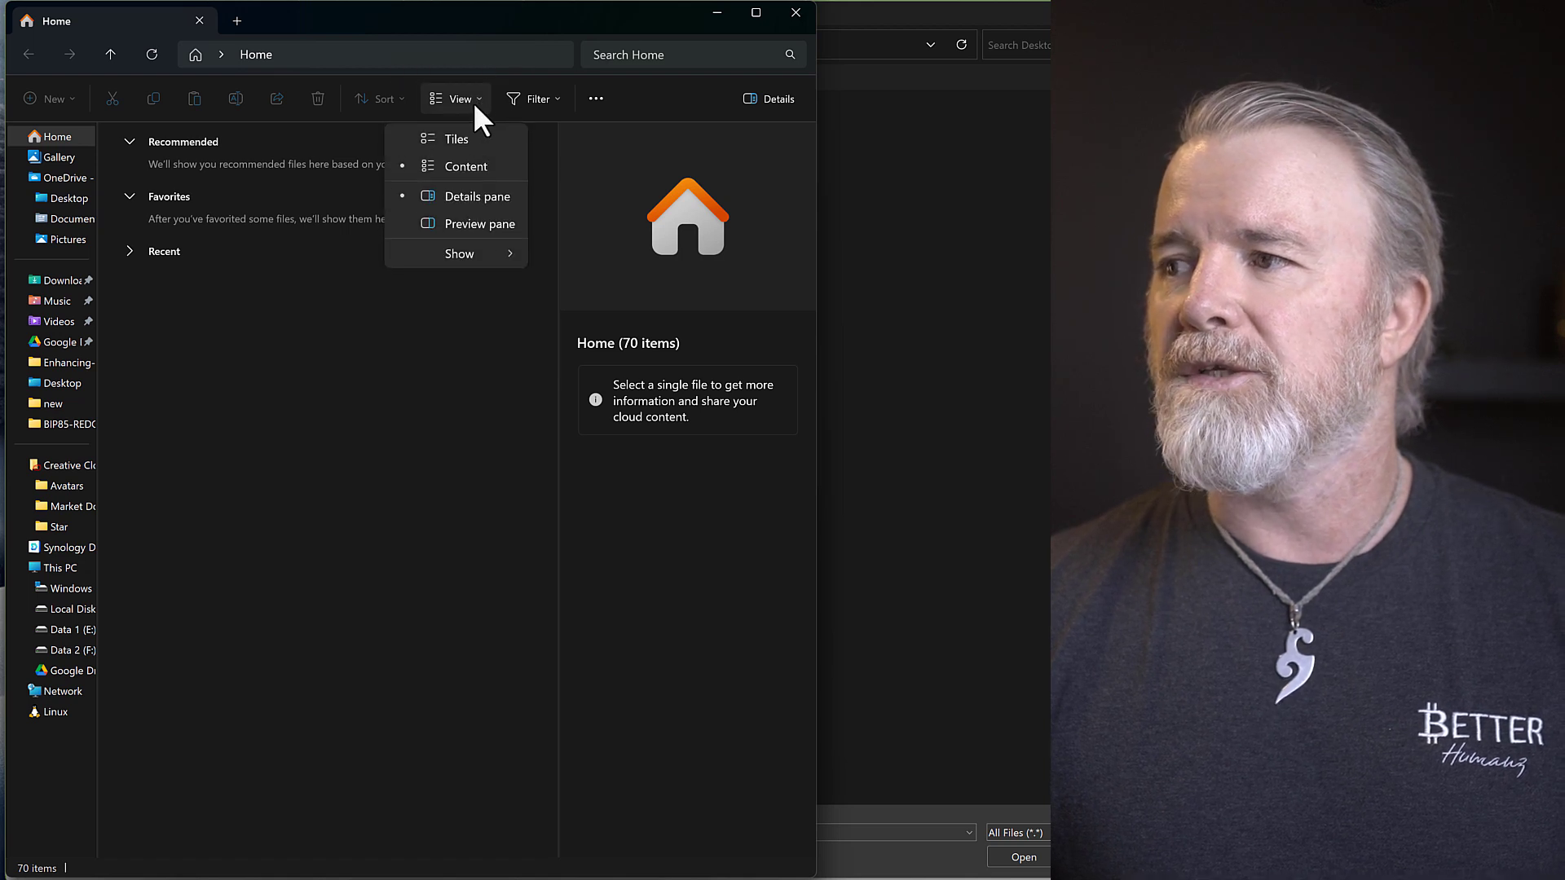
mouse_move(460, 253)
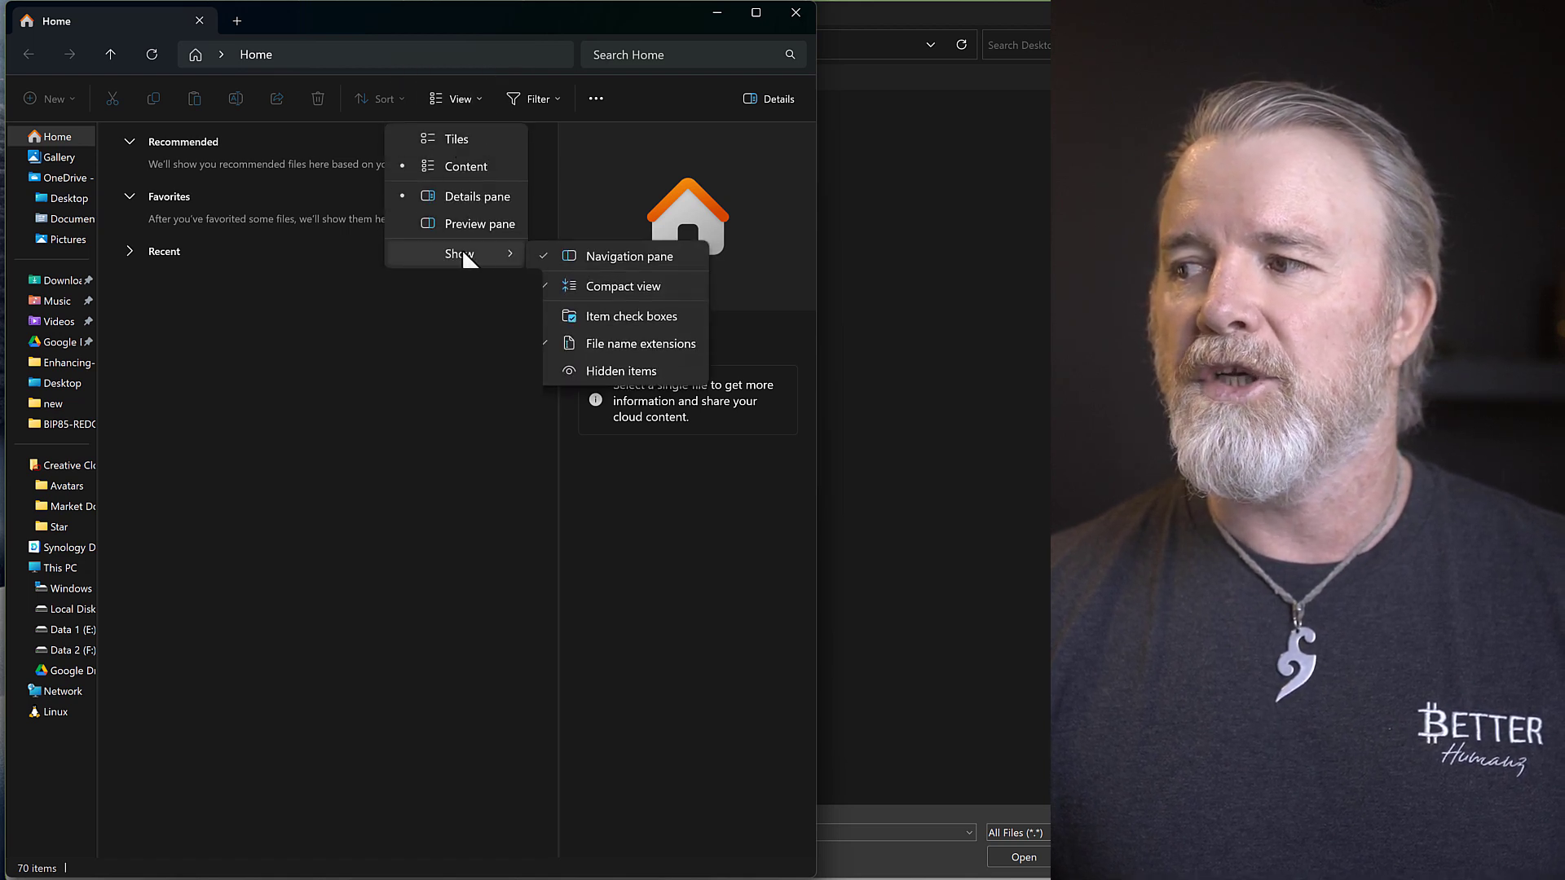
left_click(549, 367)
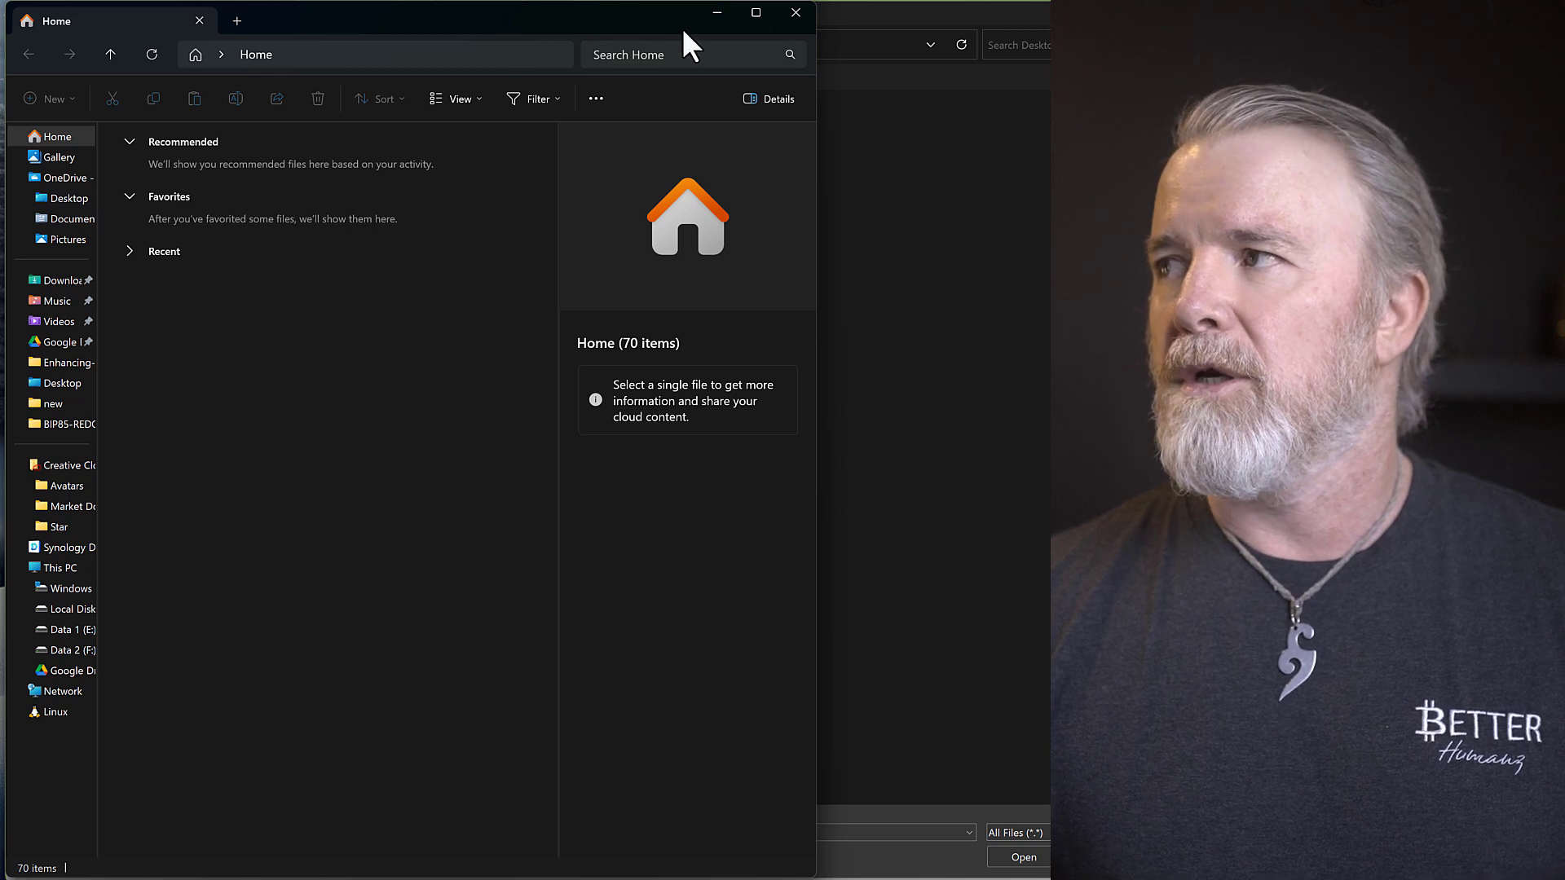
left_click(796, 12)
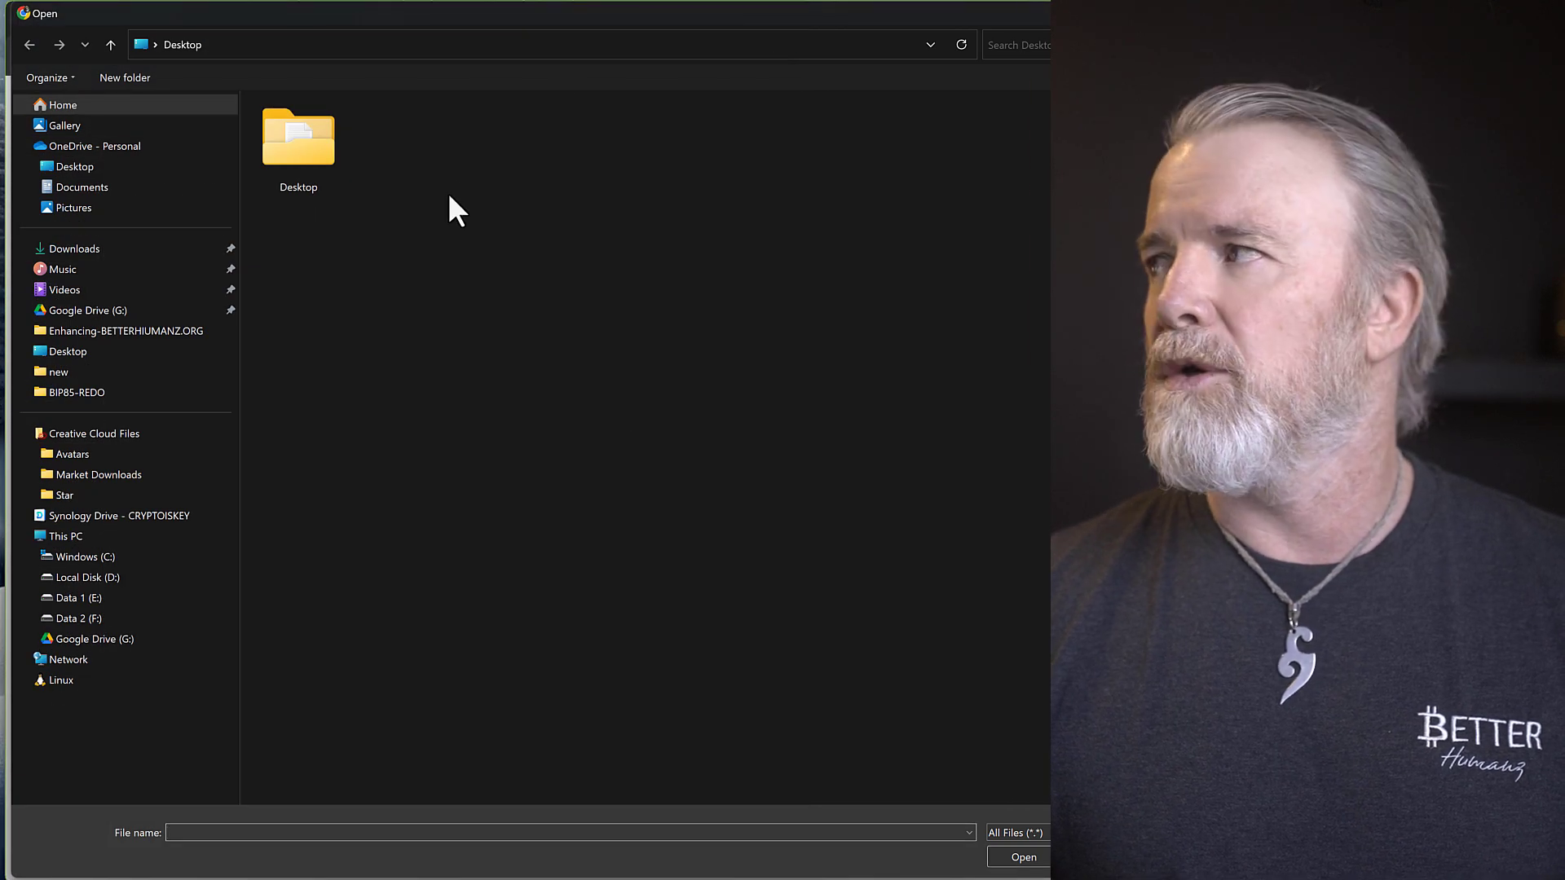
Cancel and reopen the database backup file chooser, then show This PC's drives
key("Escape")
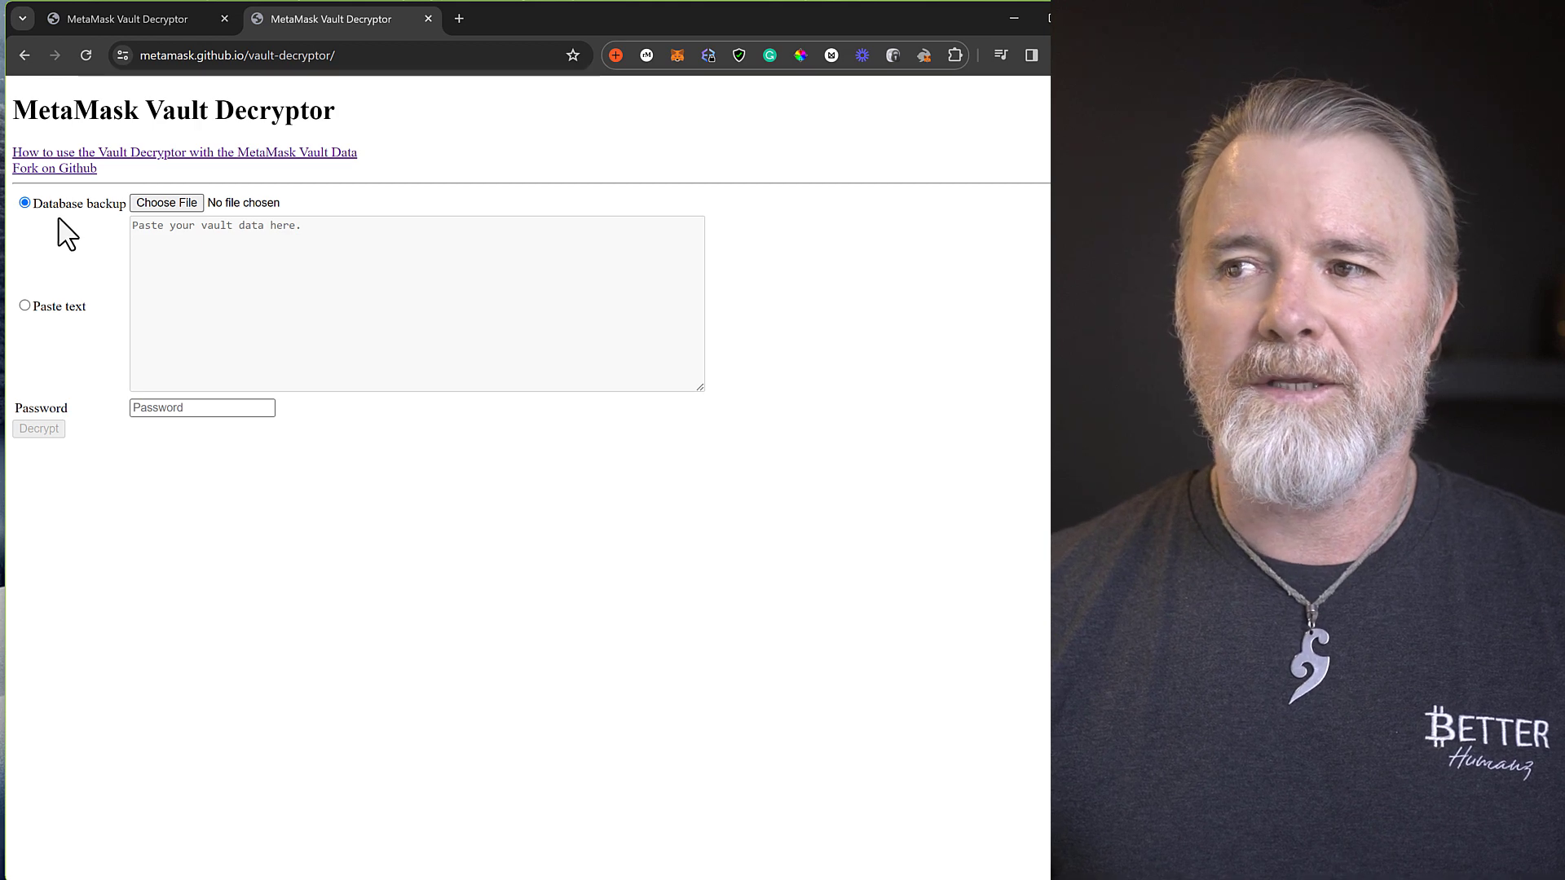
left_click(166, 203)
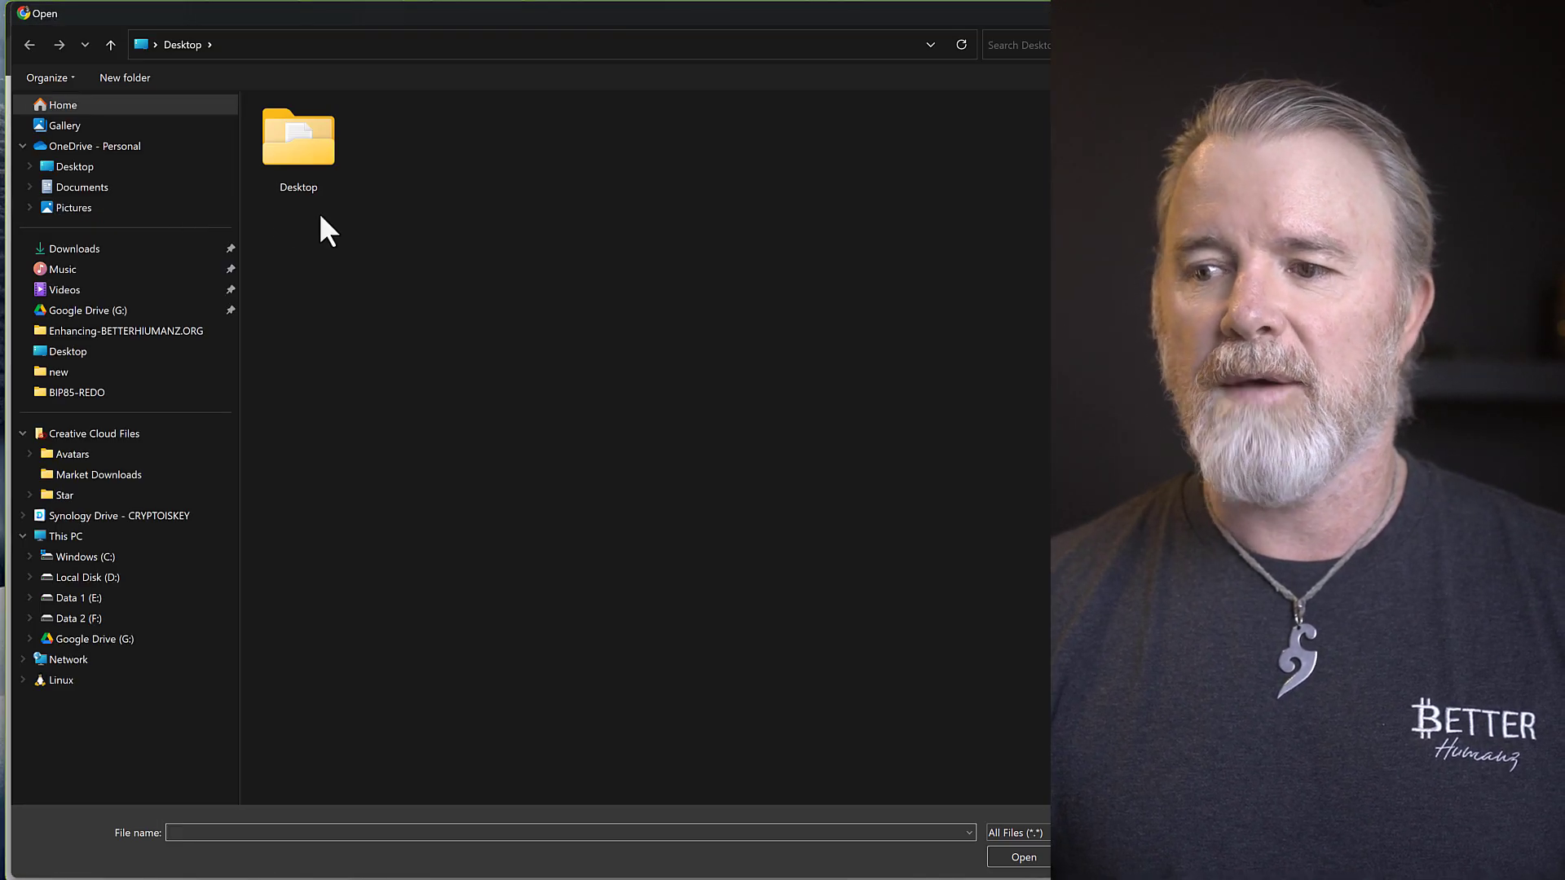
left_click(67, 537)
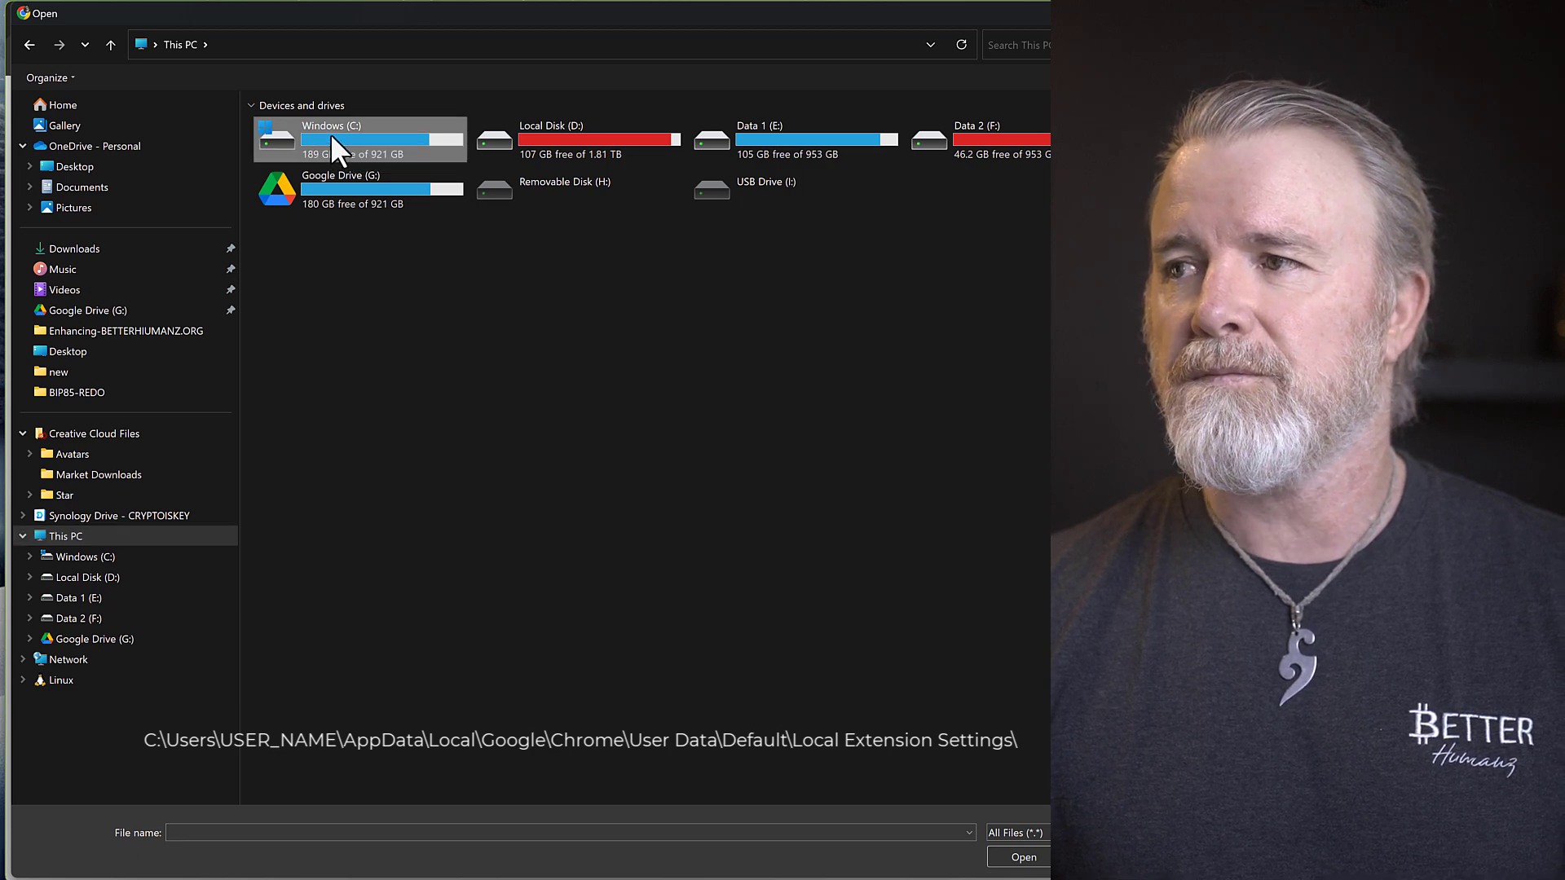
Navigate to C:\Users\<user>\AppData\Local\Google\Chrome\User Data in the Open dialog
double_click(331, 133)
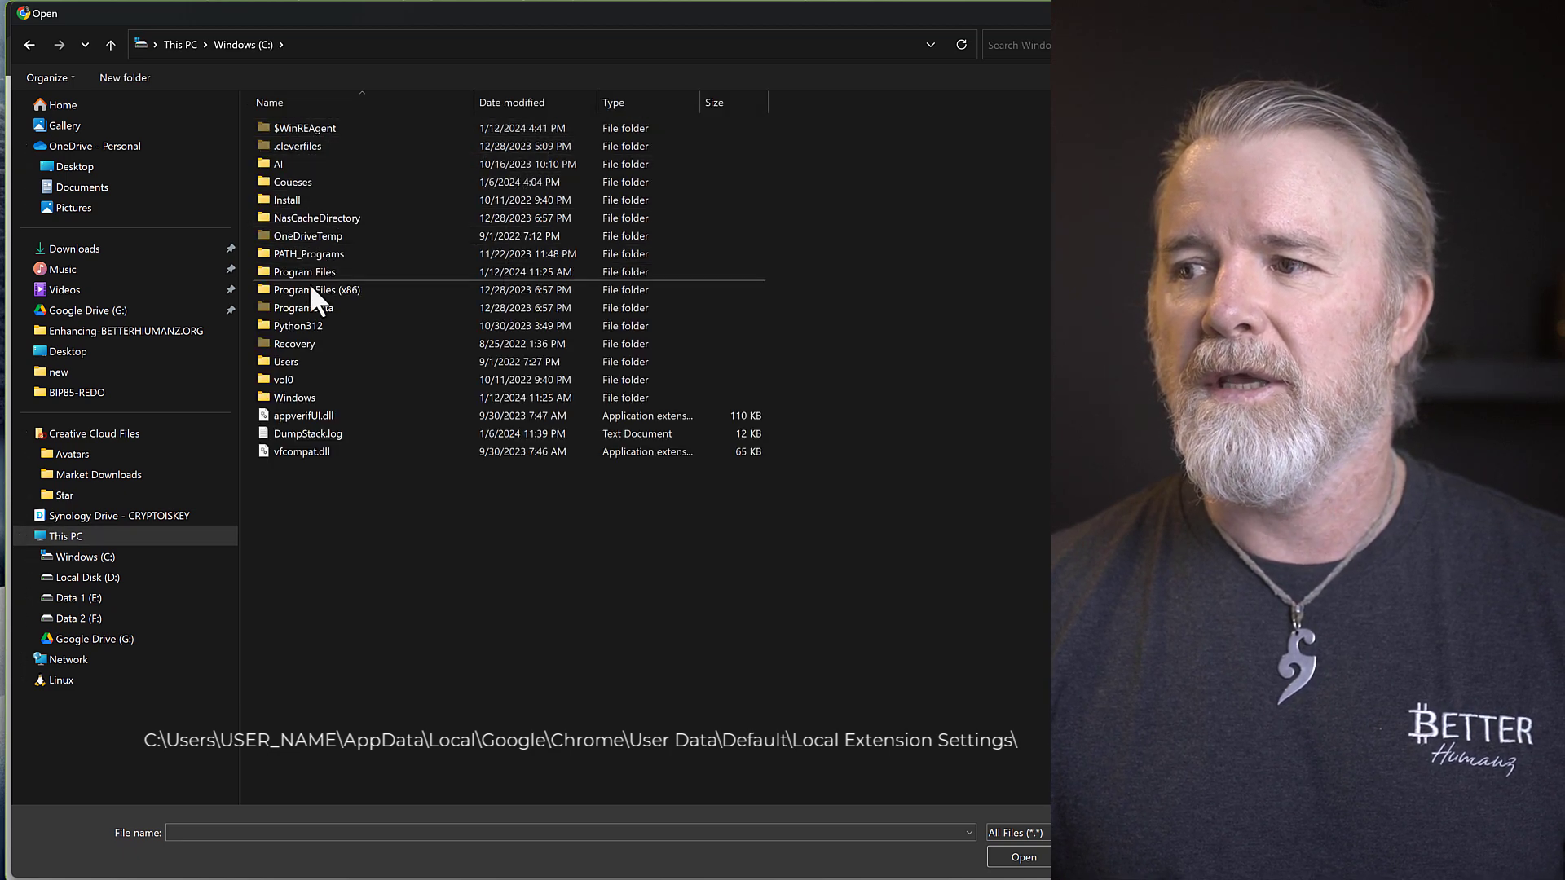
double_click(292, 361)
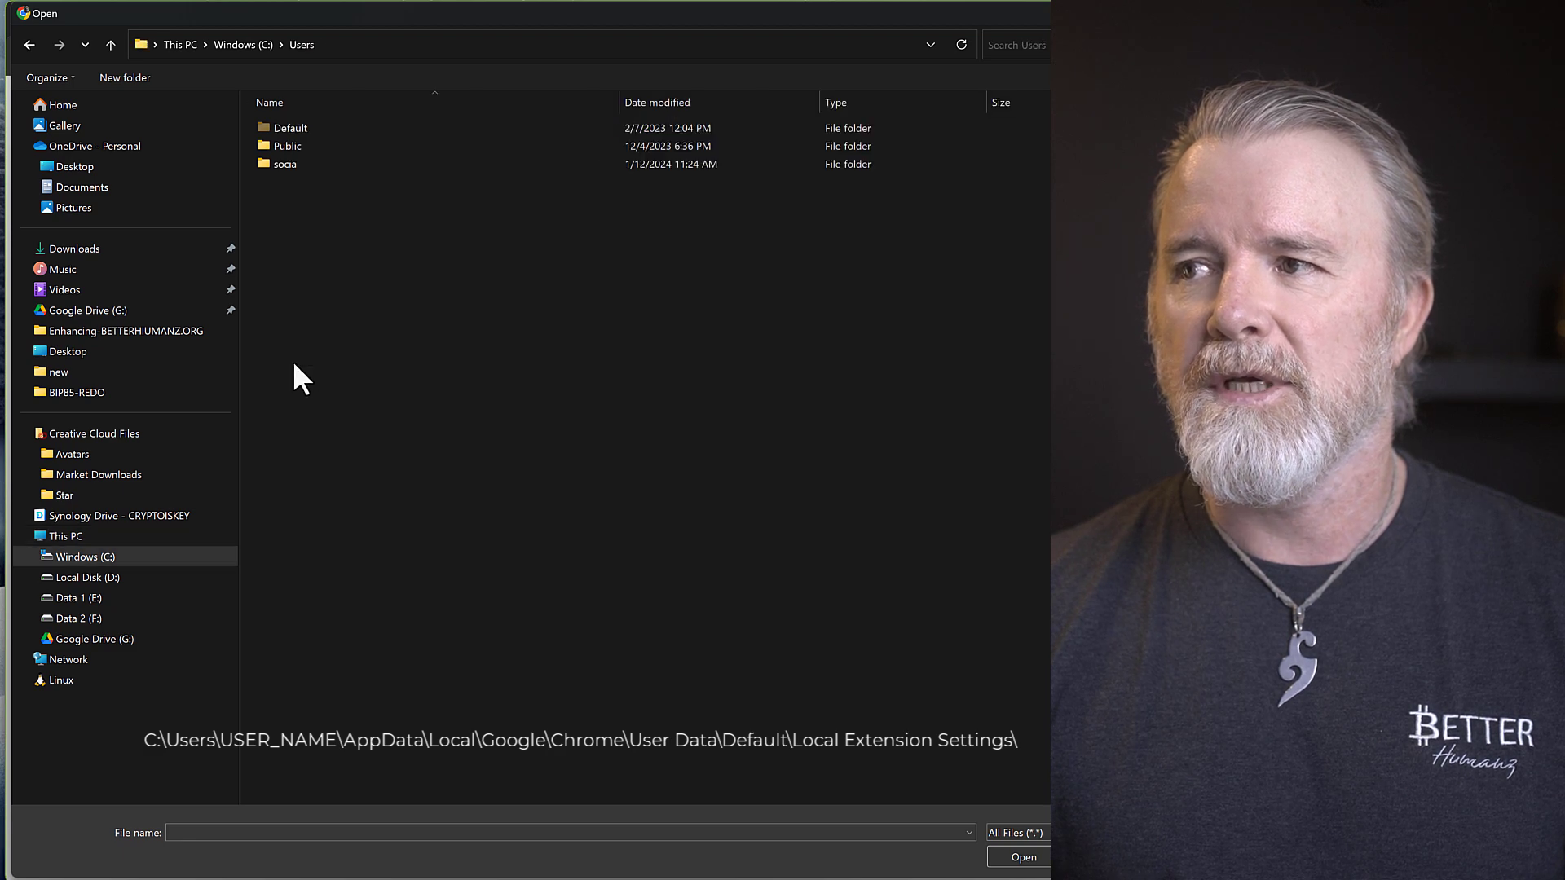
double_click(280, 163)
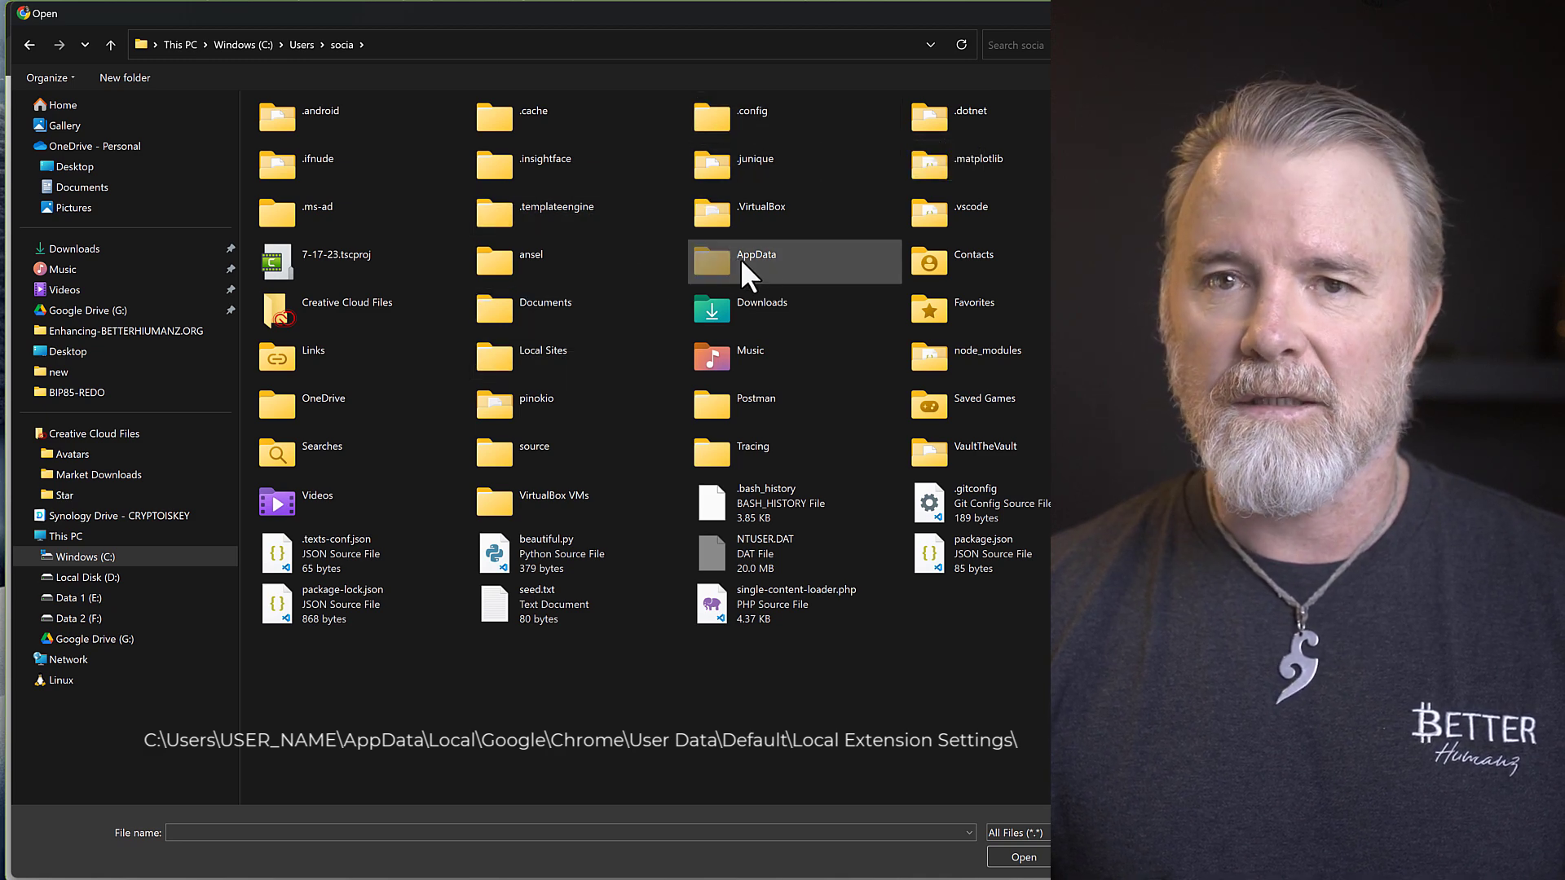
double_click(720, 266)
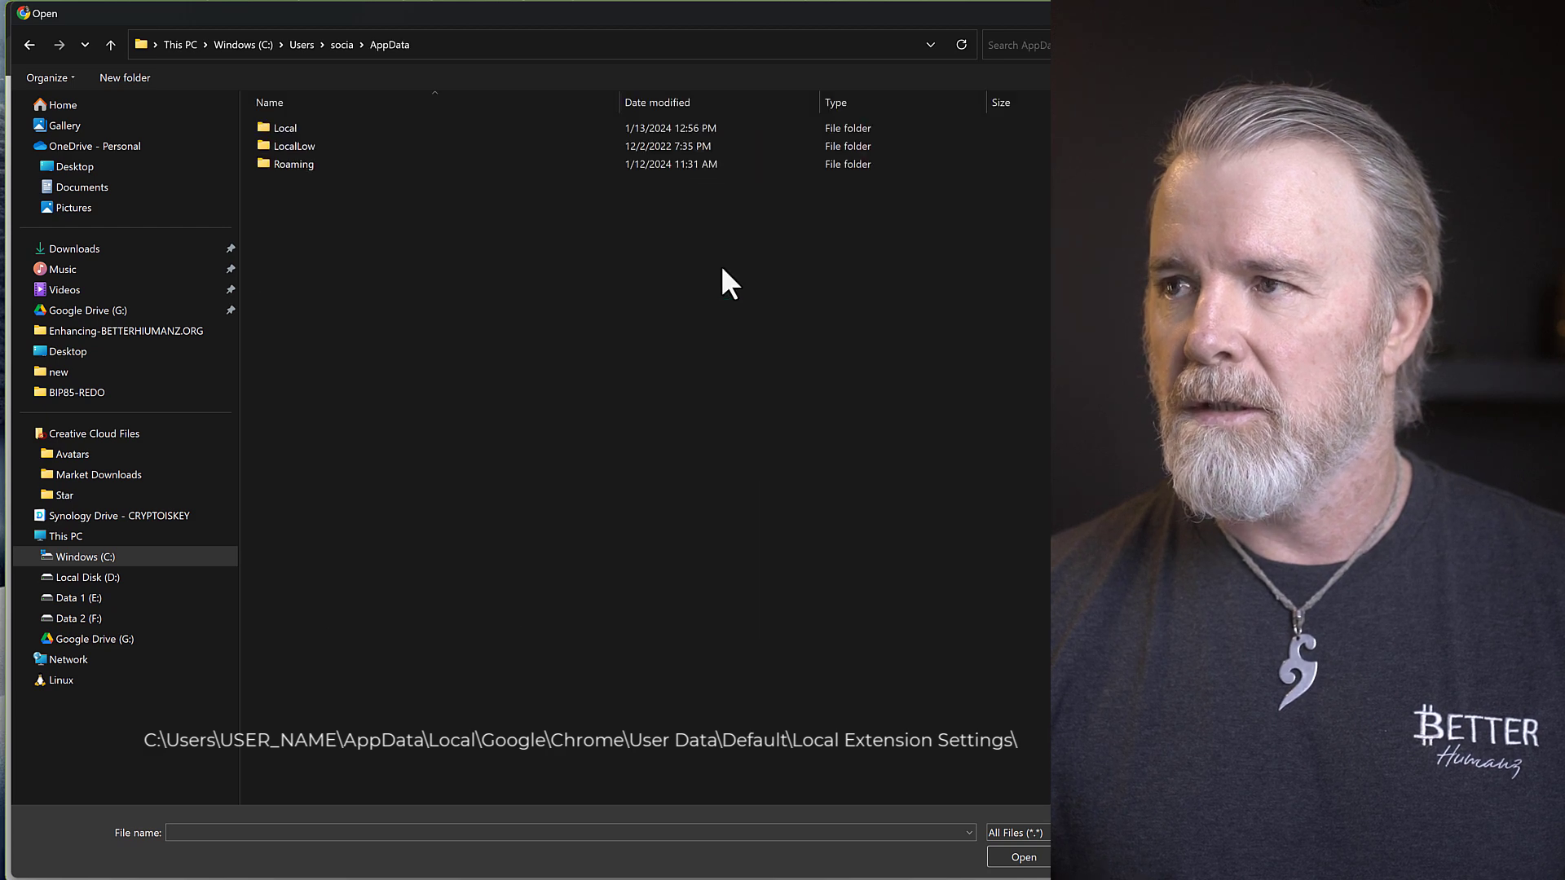
double_click(286, 127)
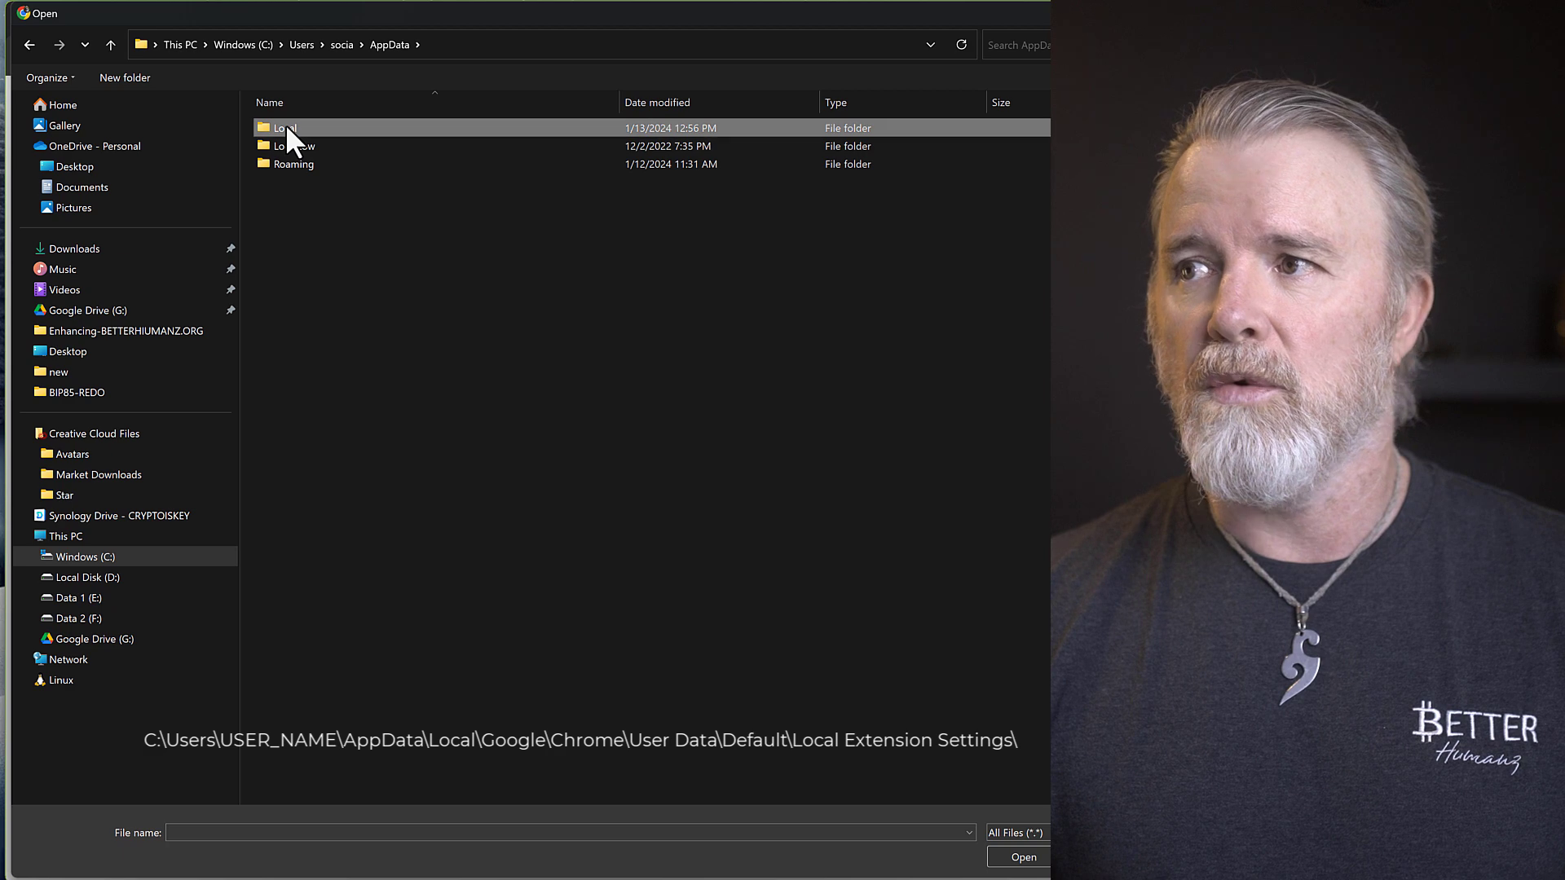
scroll(295, 487, "down", 5)
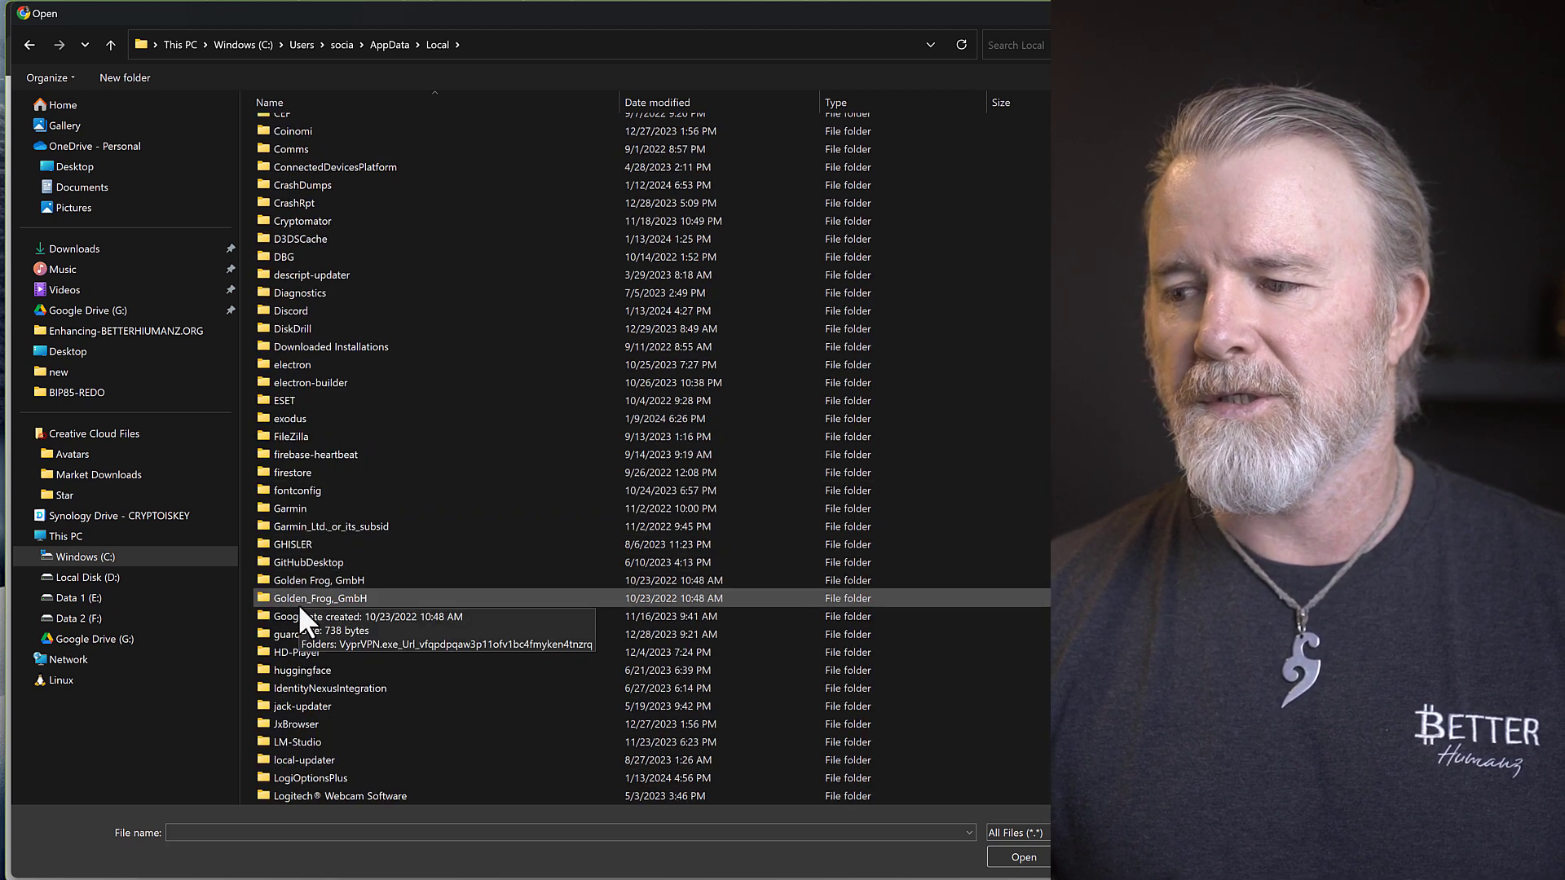
scroll(296, 572, "up", 3)
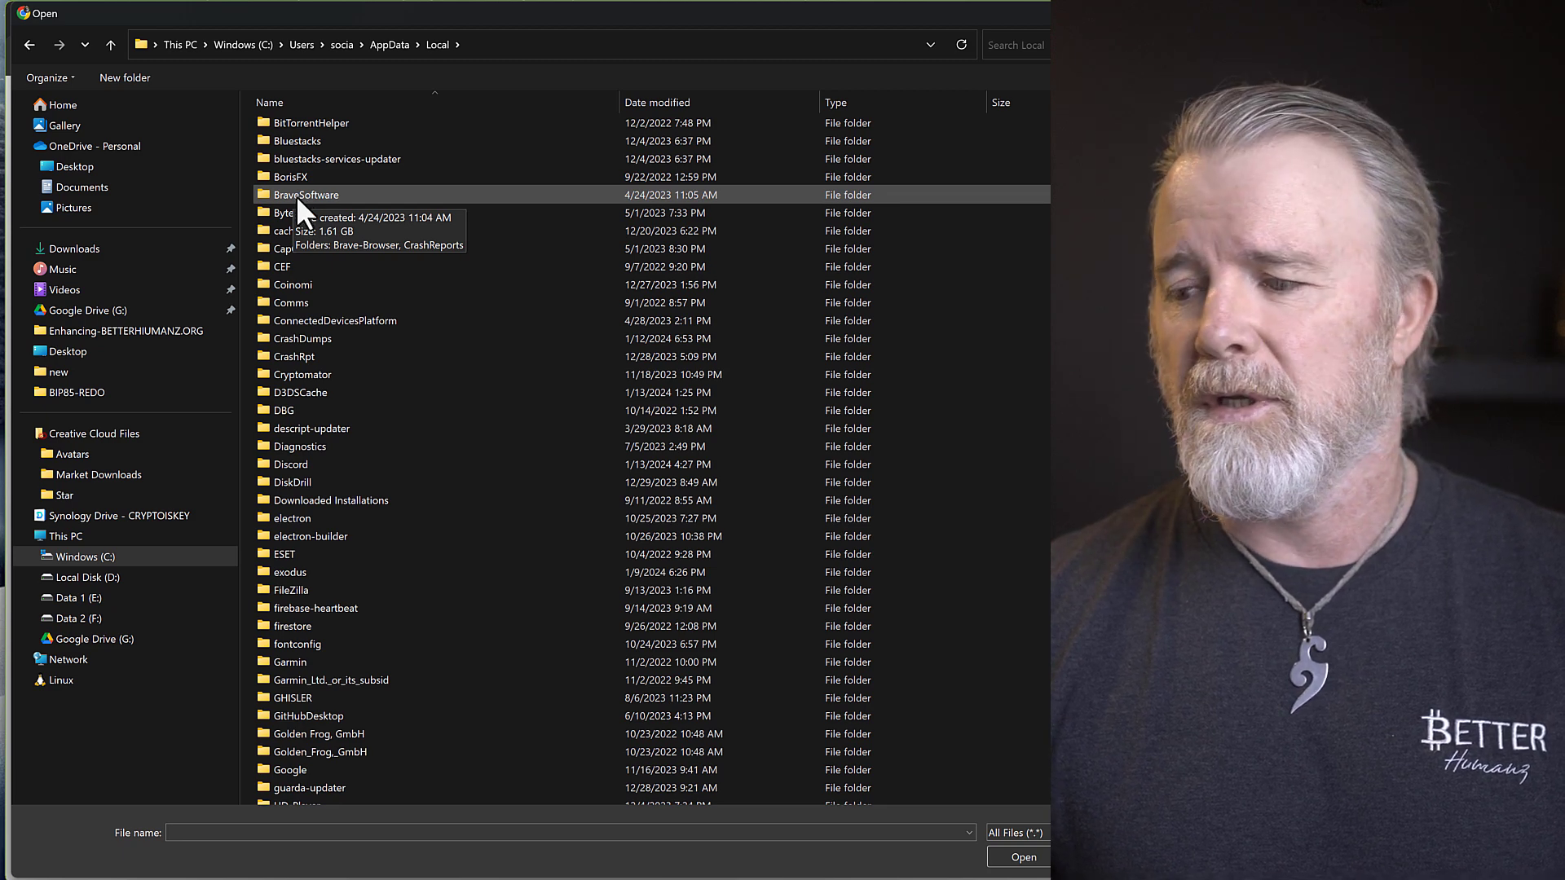
scroll(296, 195, "down", 2)
scroll(305, 252, "down", 1)
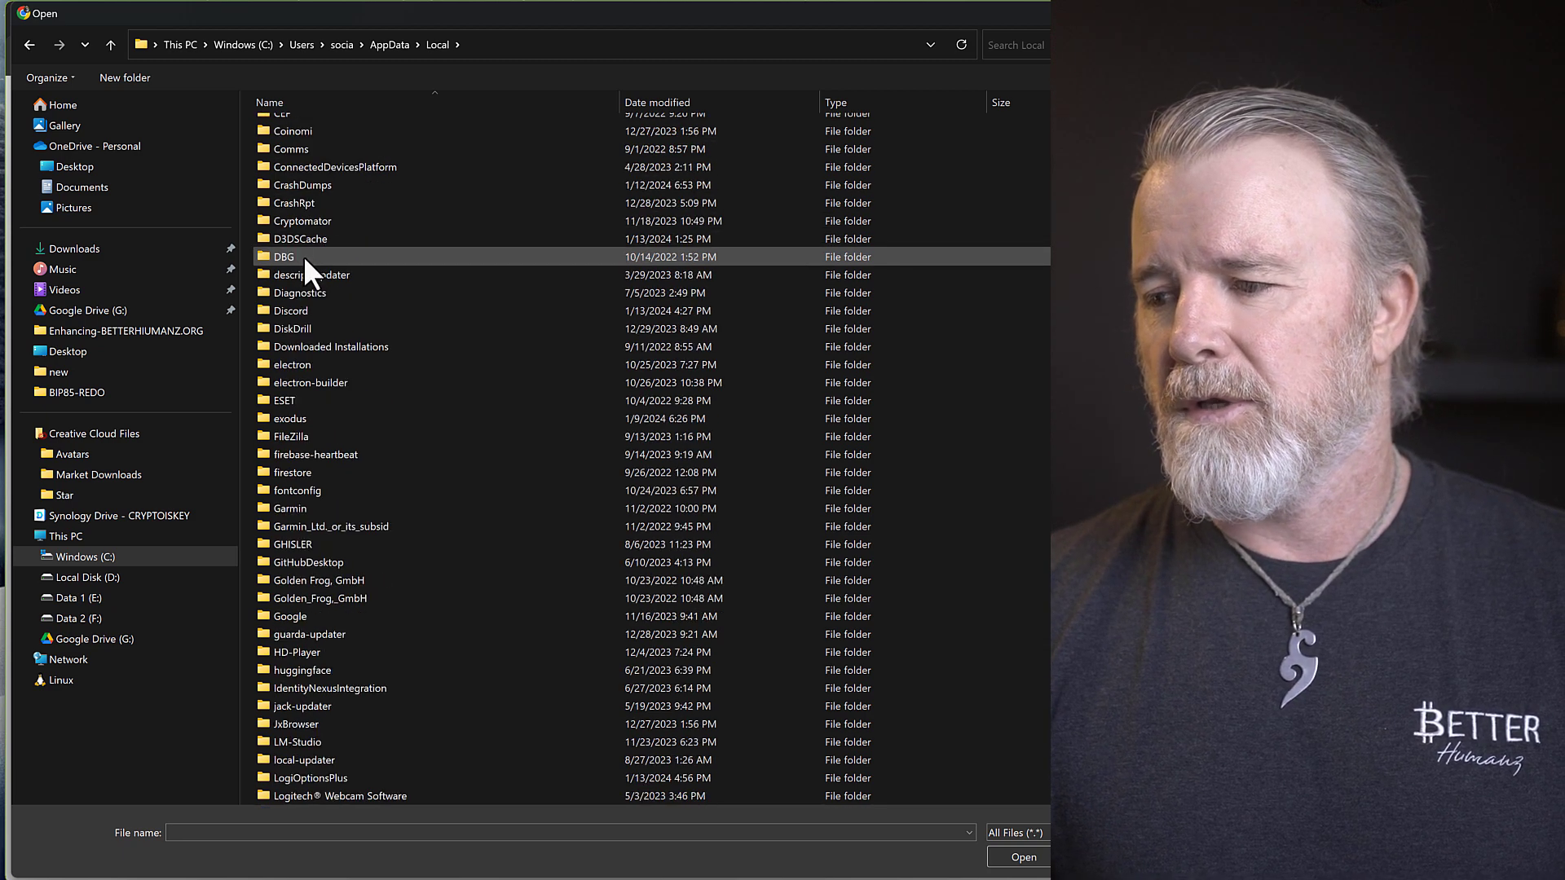
double_click(298, 618)
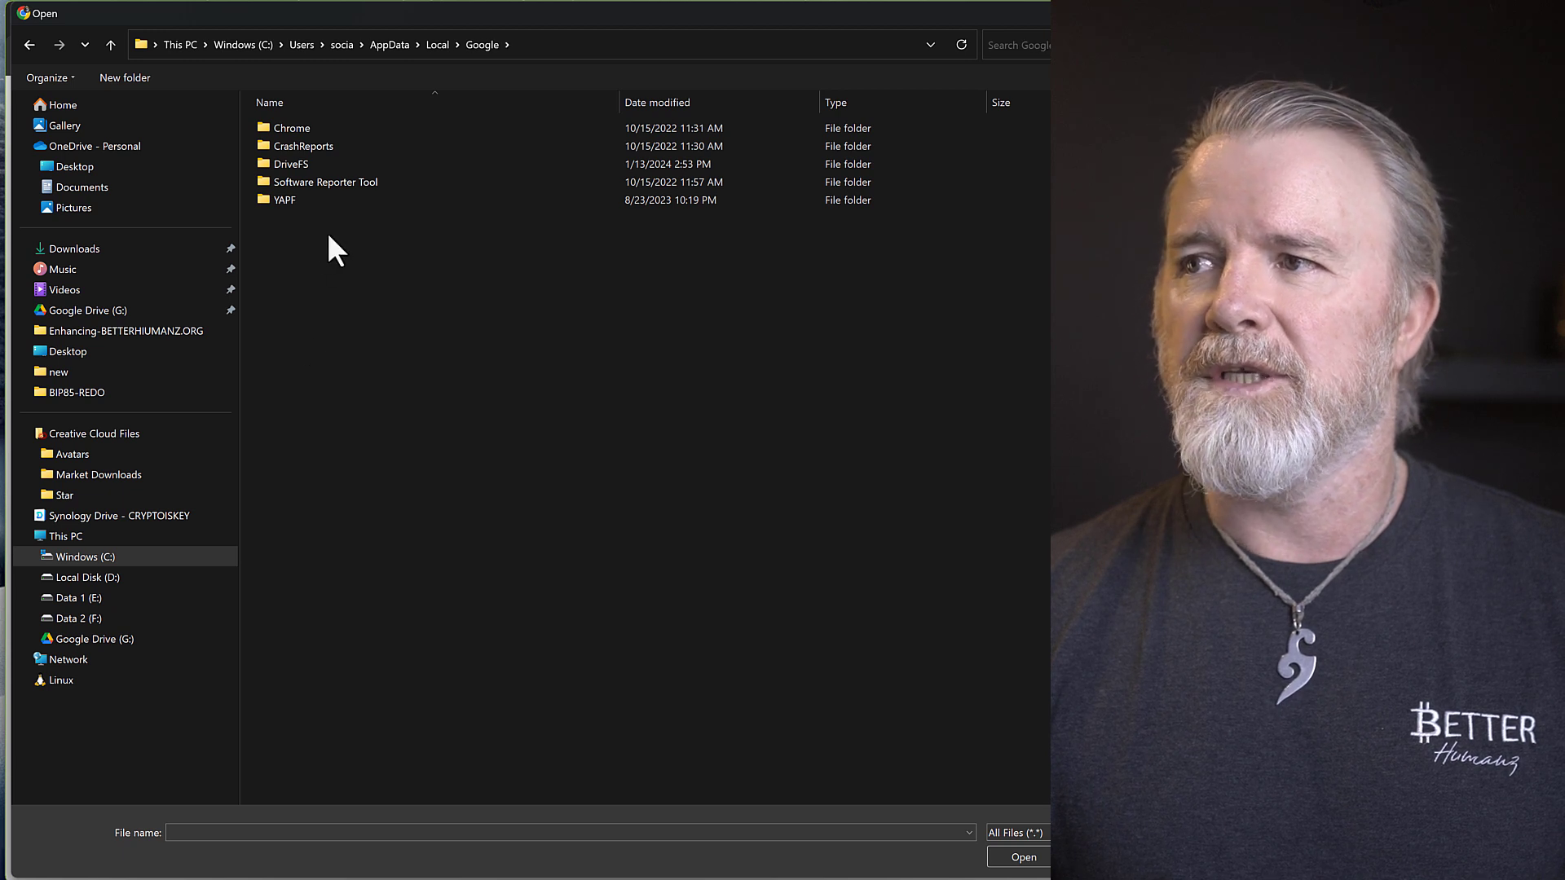
double_click(289, 125)
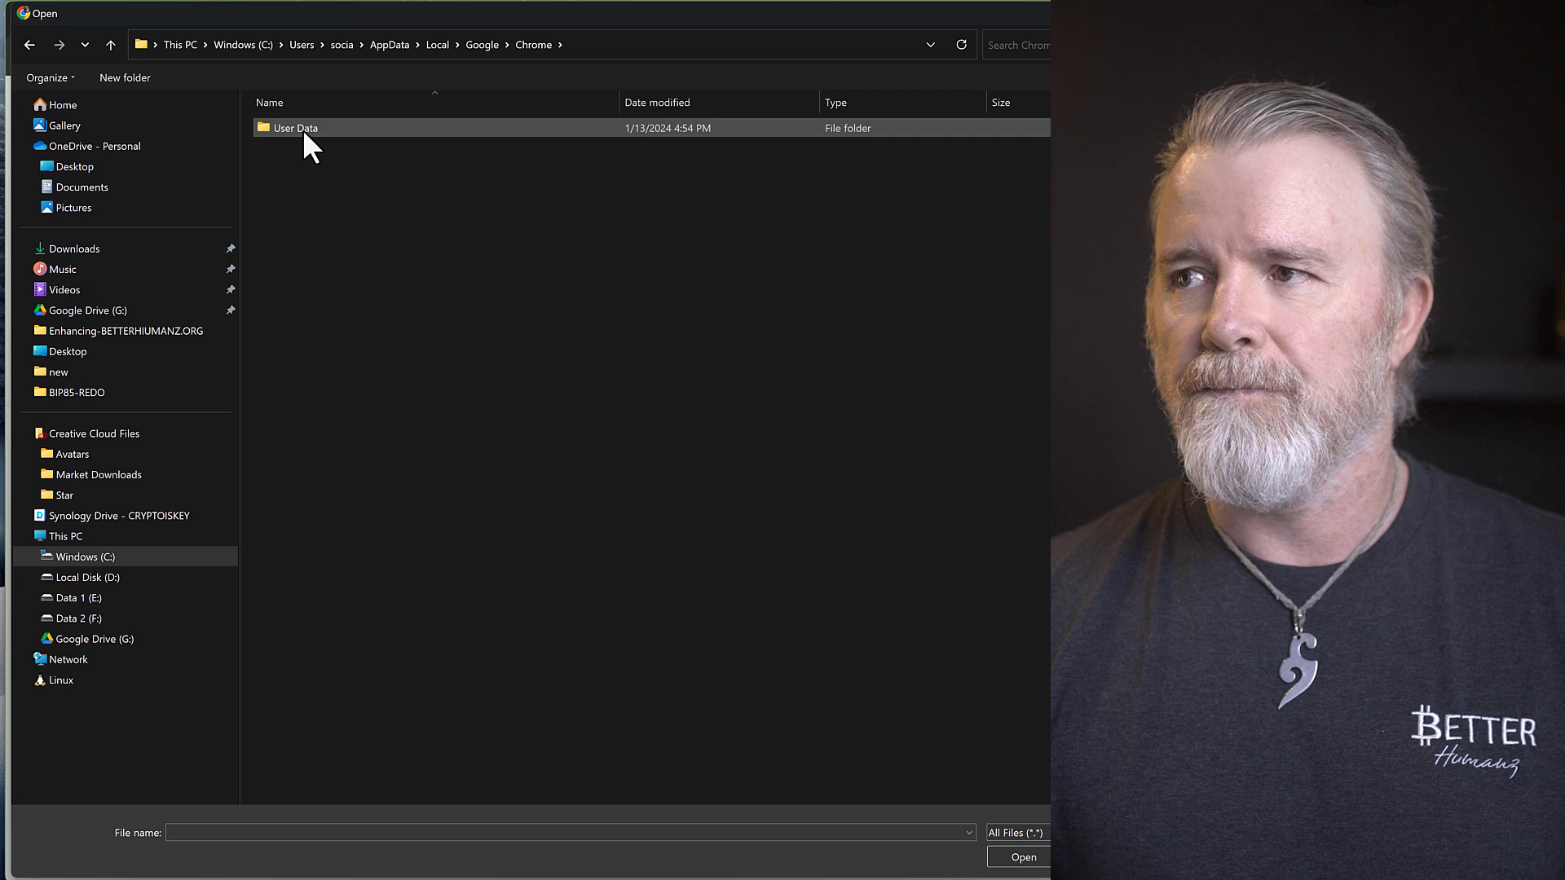
double_click(296, 128)
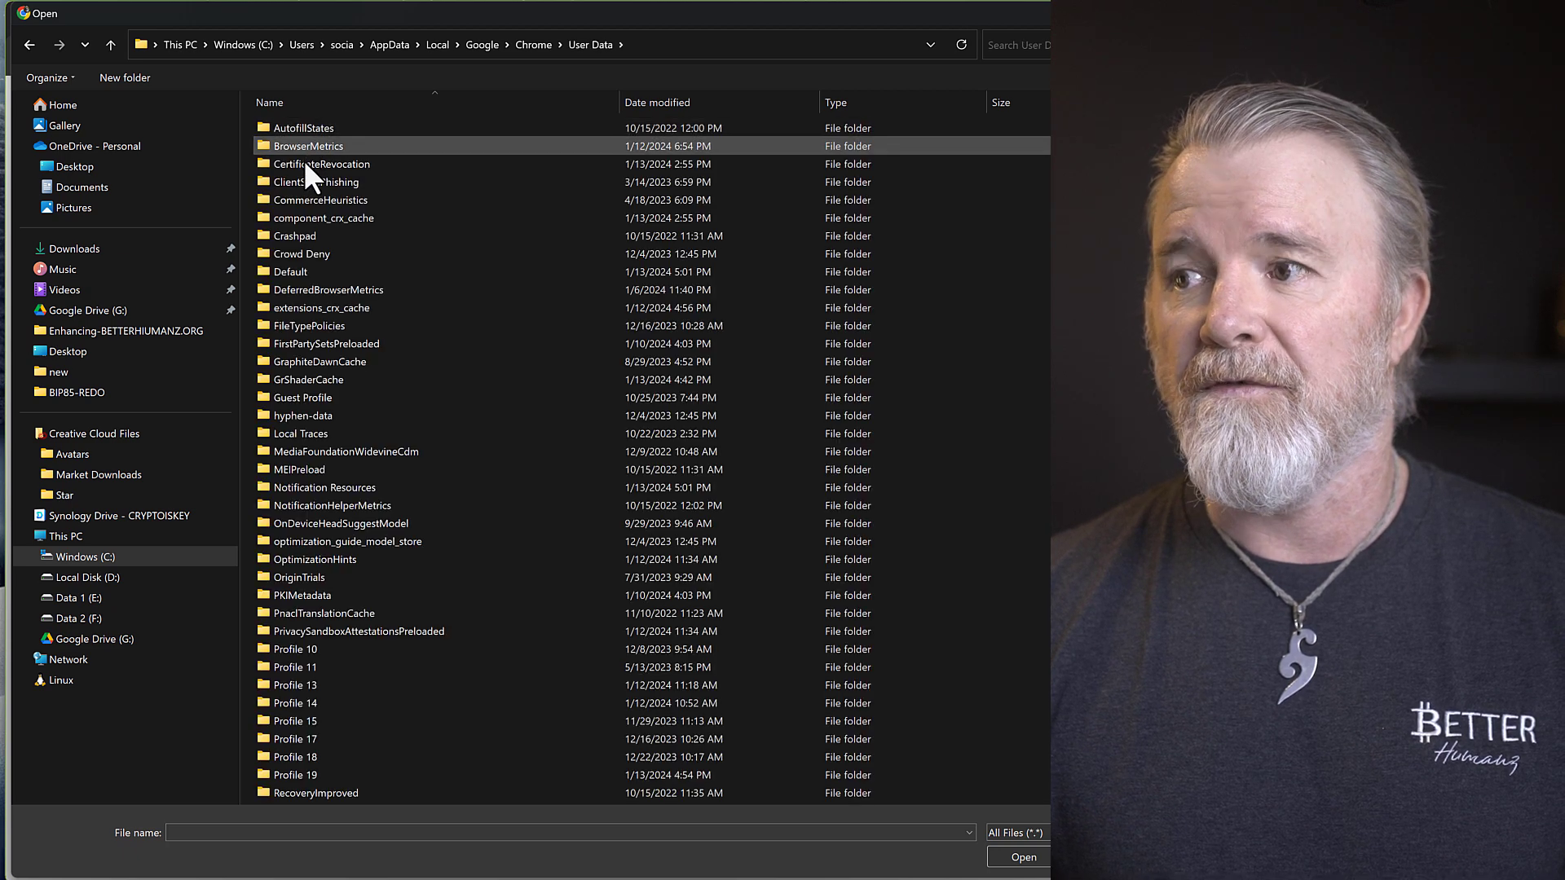
Load Default\Local Extension Settings\nkbihfbeogaeaoehlefnkodbefgpgknn\000005.ldb as the database backup
double_click(288, 272)
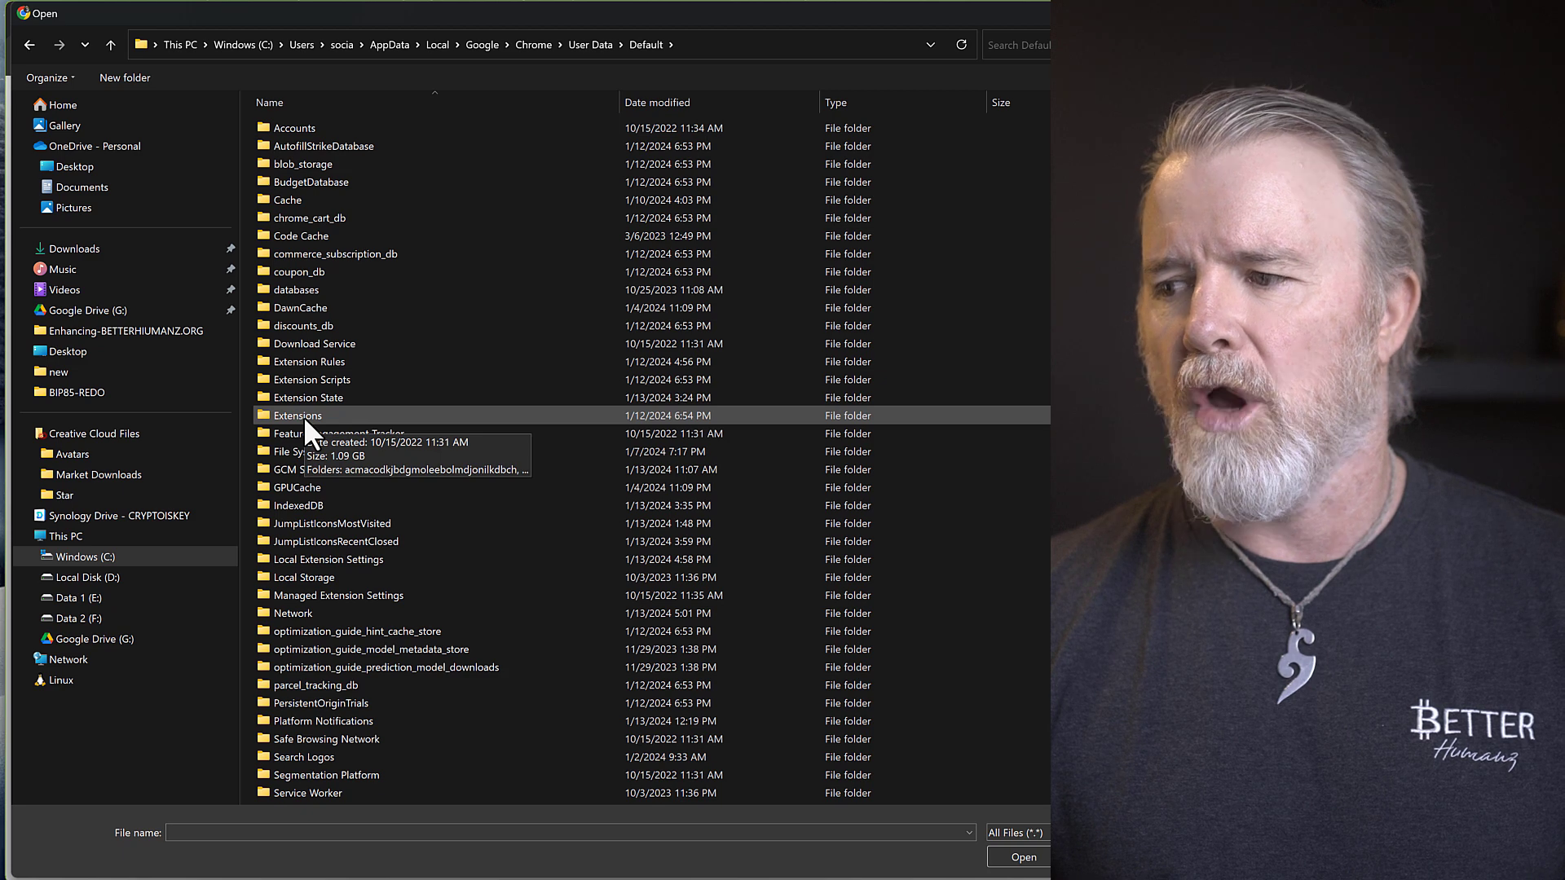
double_click(316, 558)
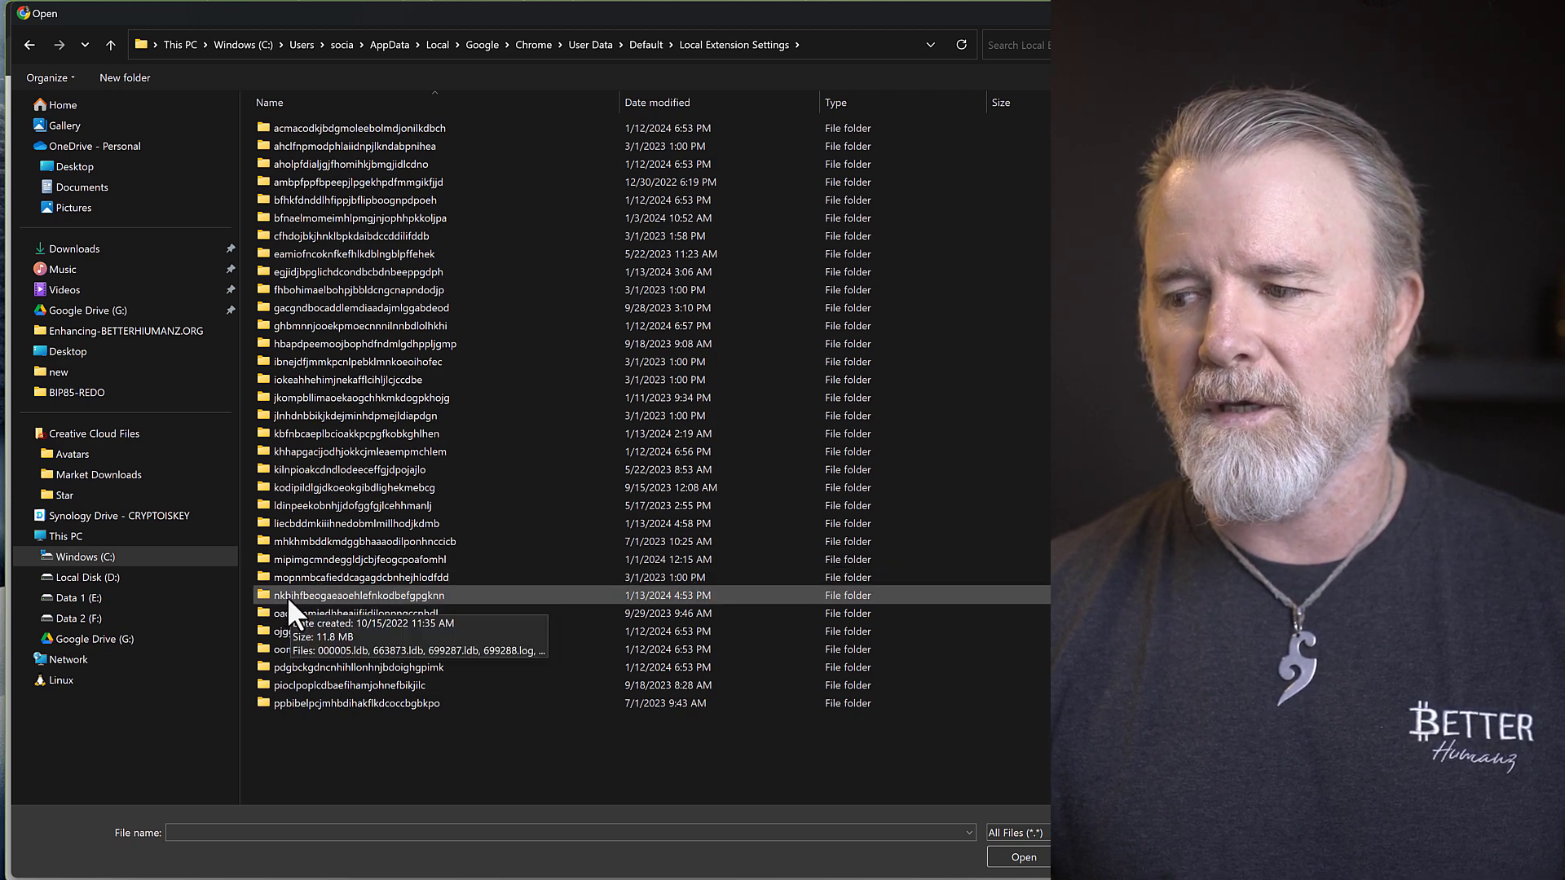
double_click(287, 594)
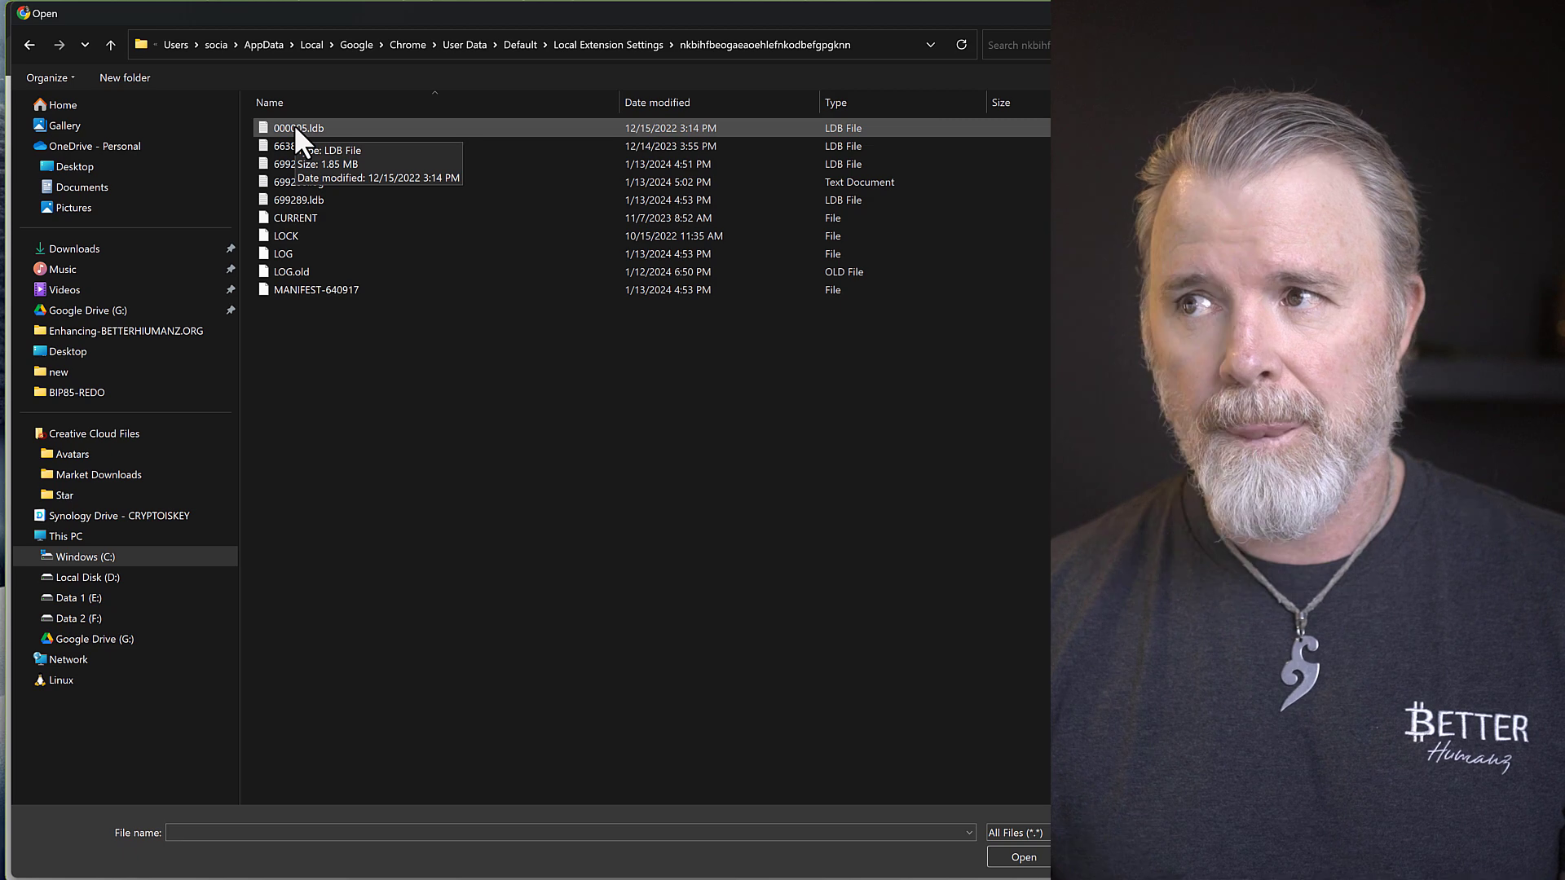
double_click(295, 128)
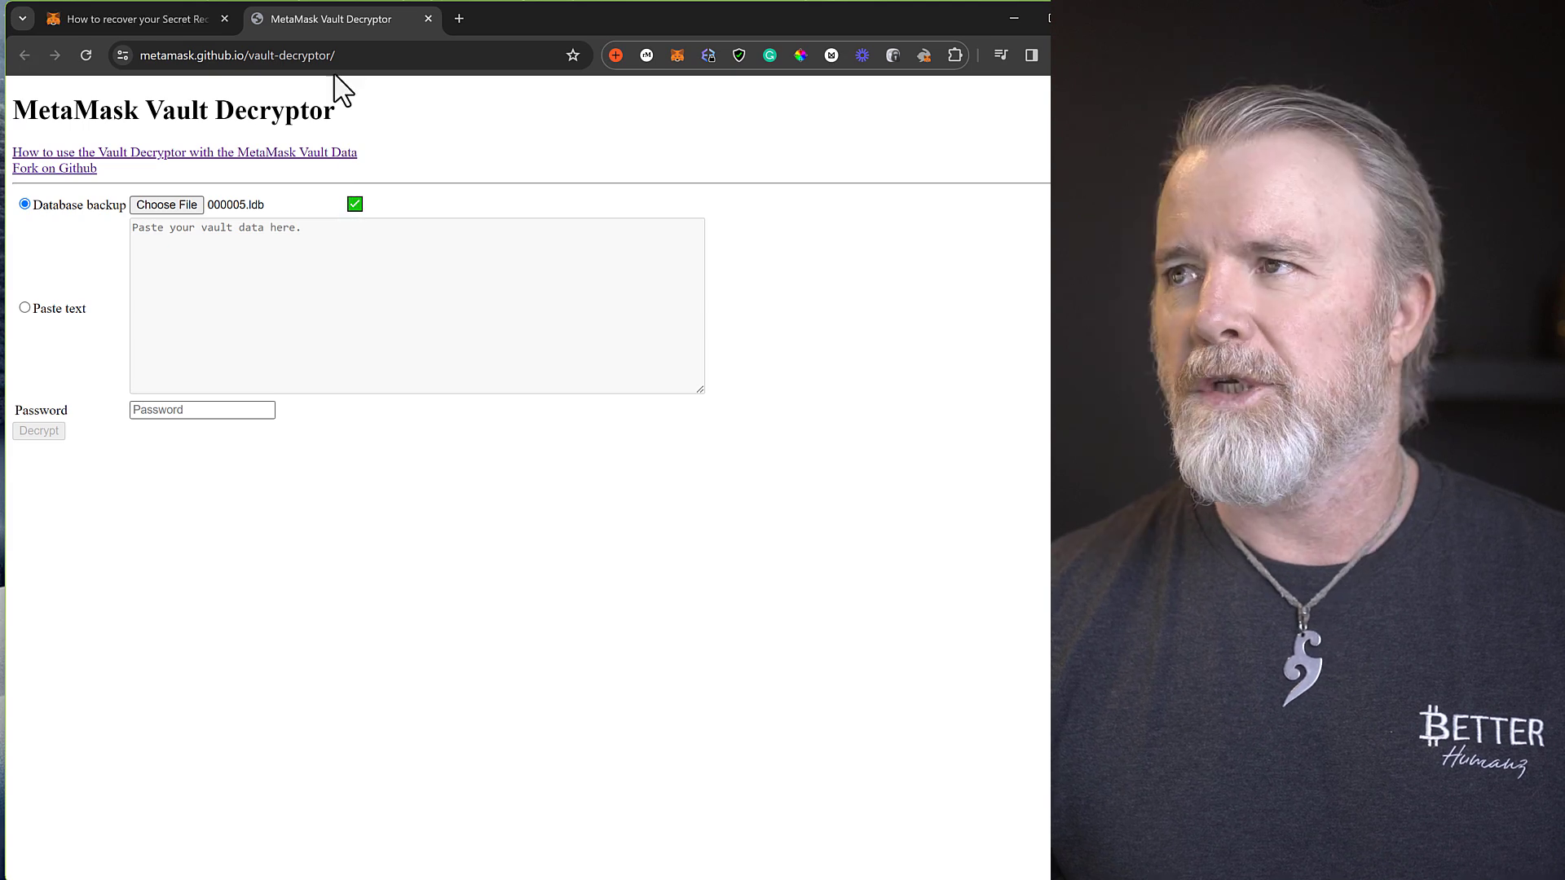
Return to the recovery article and expand its Chrome-based browsers and Manual extraction method sections
left_click(115, 15)
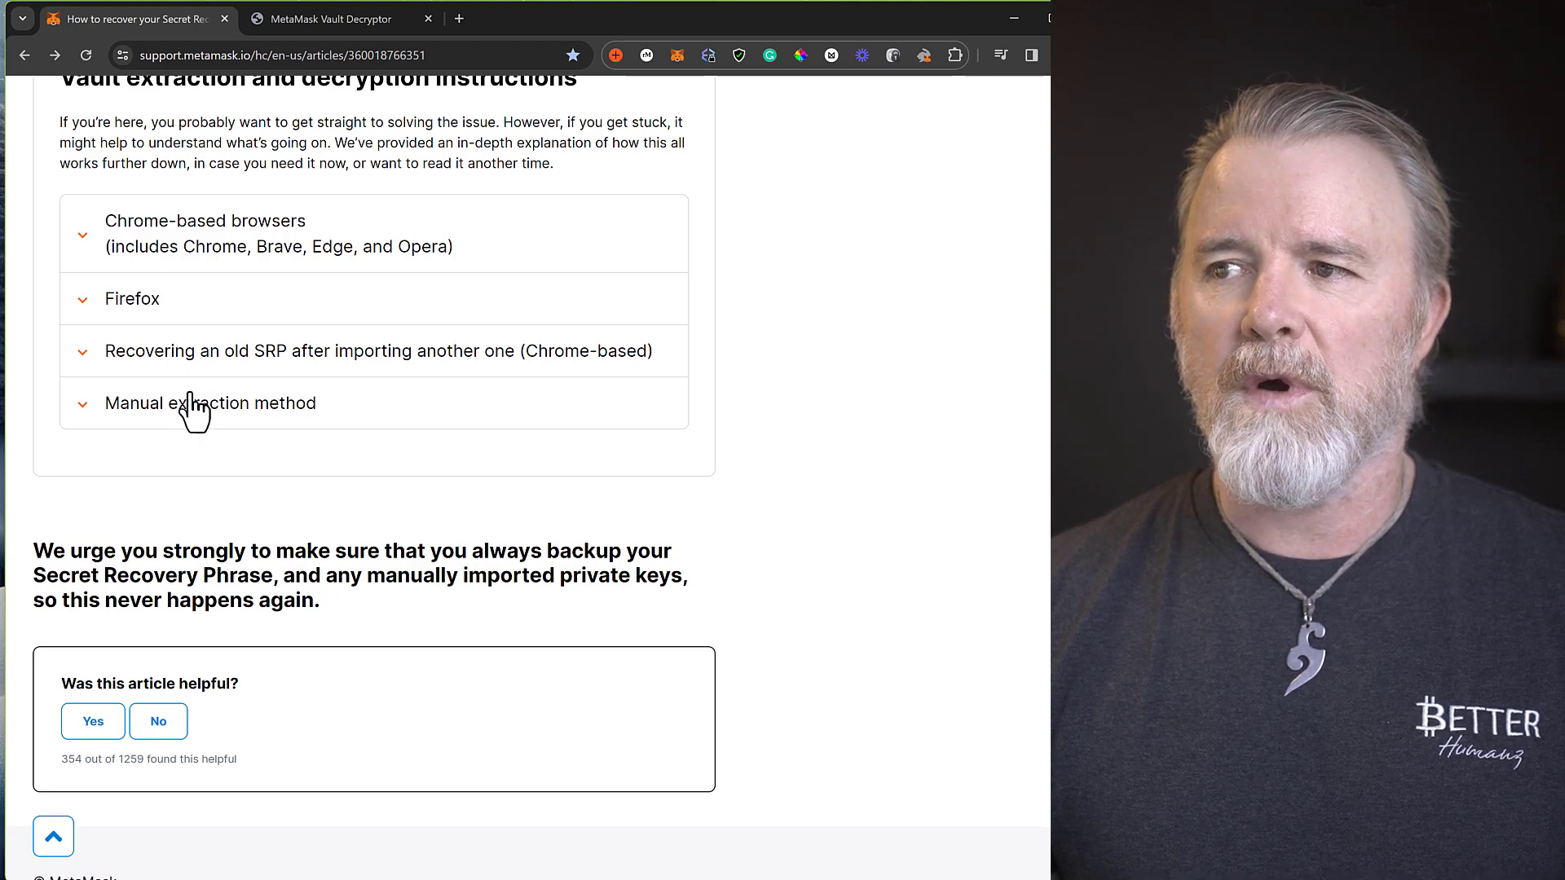
left_click(192, 251)
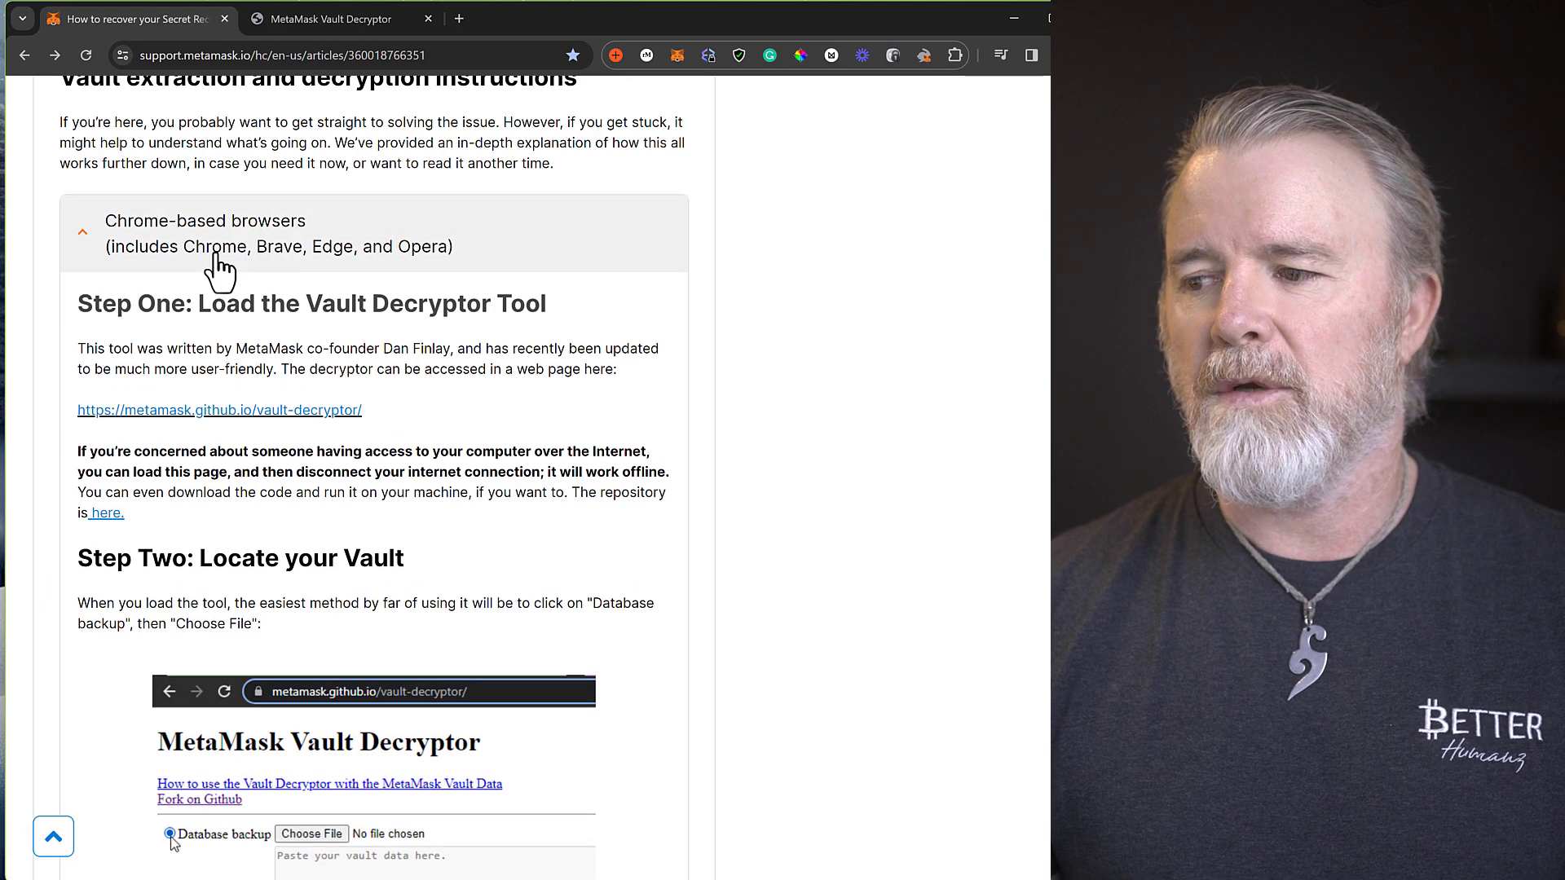
scroll(196, 258, "down", 5)
scroll(209, 264, "down", 5)
scroll(220, 272, "down", 5)
scroll(220, 272, "down", 3)
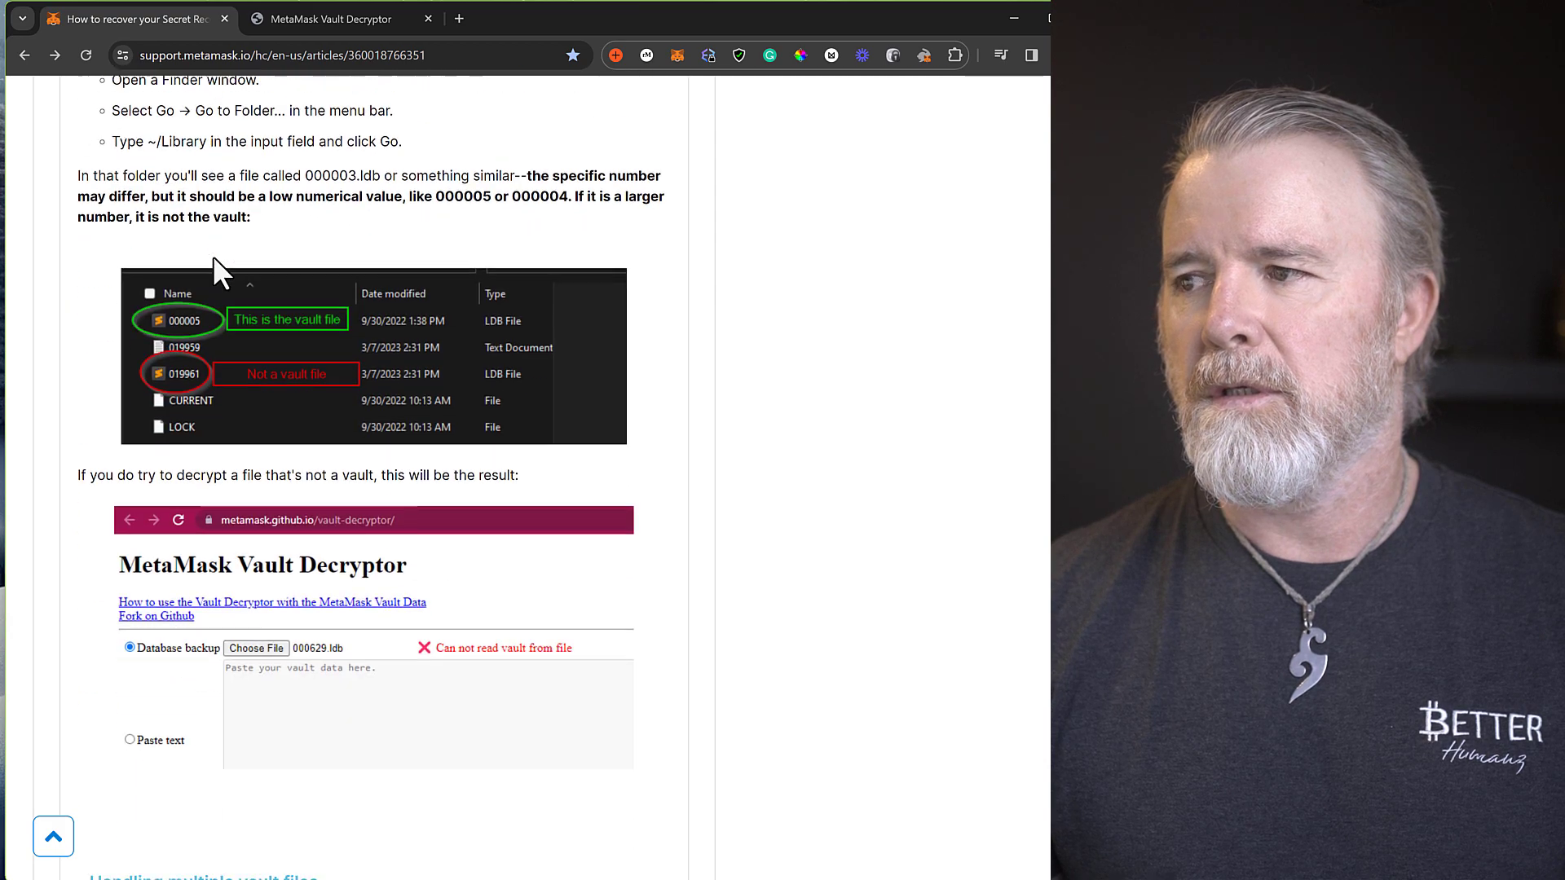
scroll(245, 263, "down", 4)
scroll(306, 257, "down", 2)
scroll(367, 244, "down", 2)
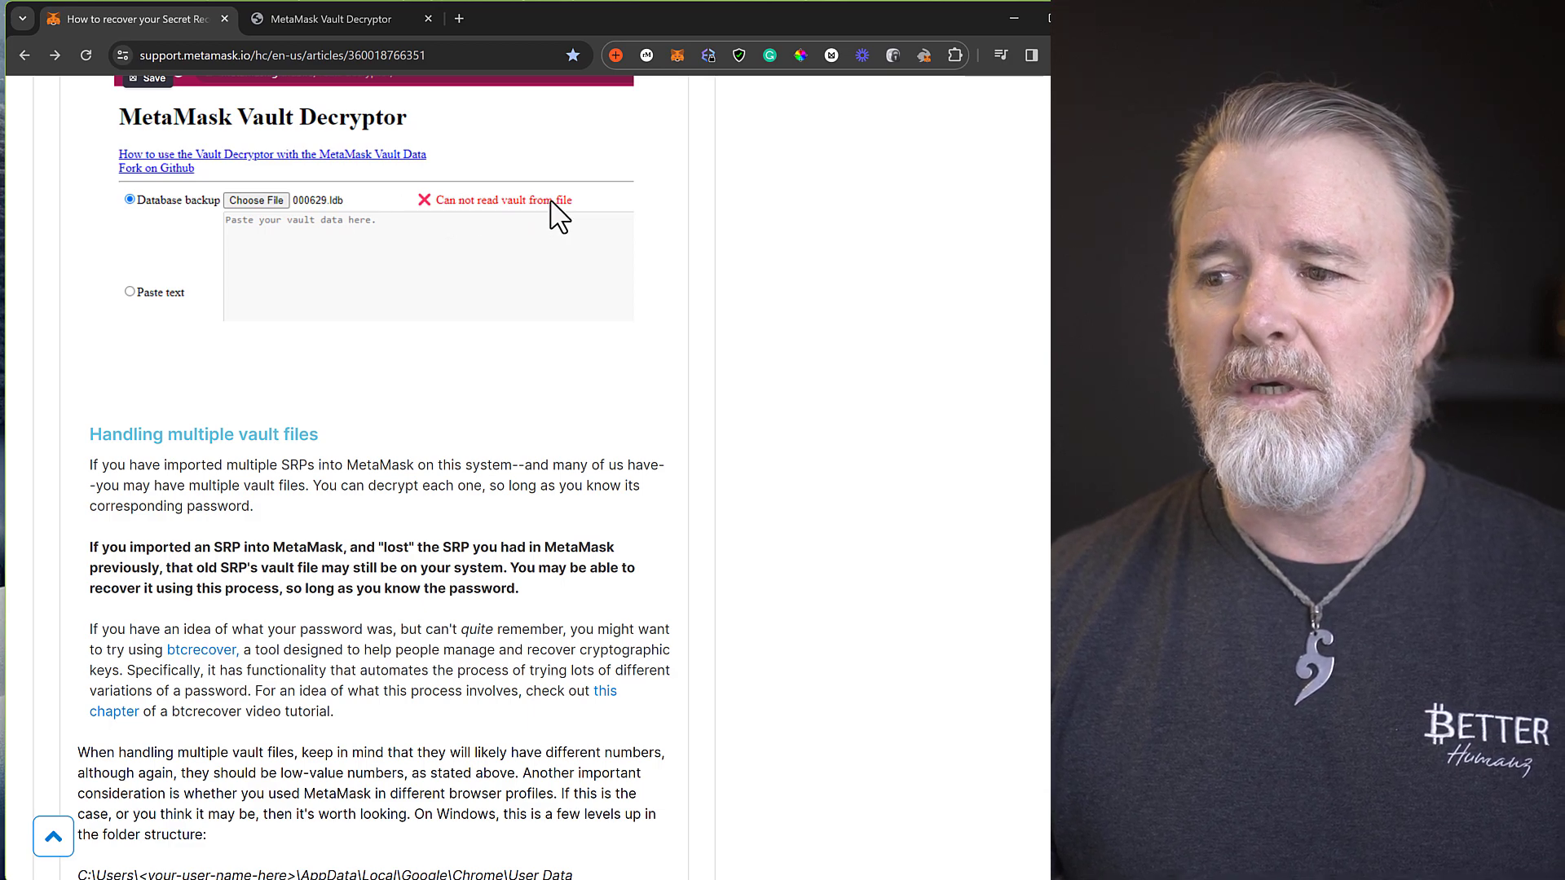
scroll(328, 272, "up", 5)
scroll(327, 272, "up", 5)
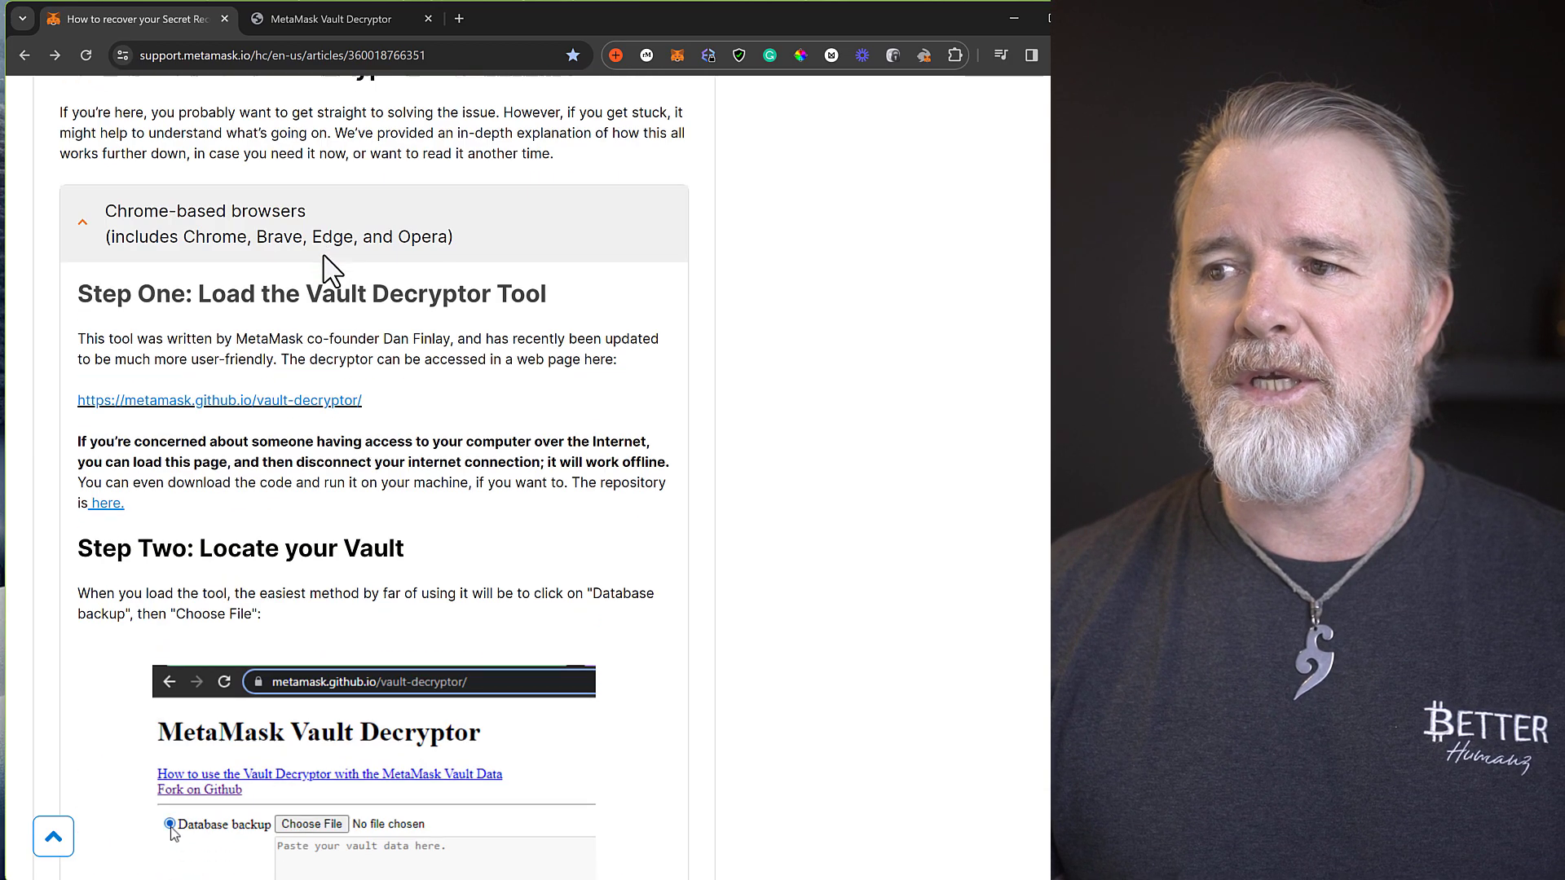
scroll(327, 272, "up", 5)
scroll(328, 267, "up", 1)
scroll(327, 268, "up", 2)
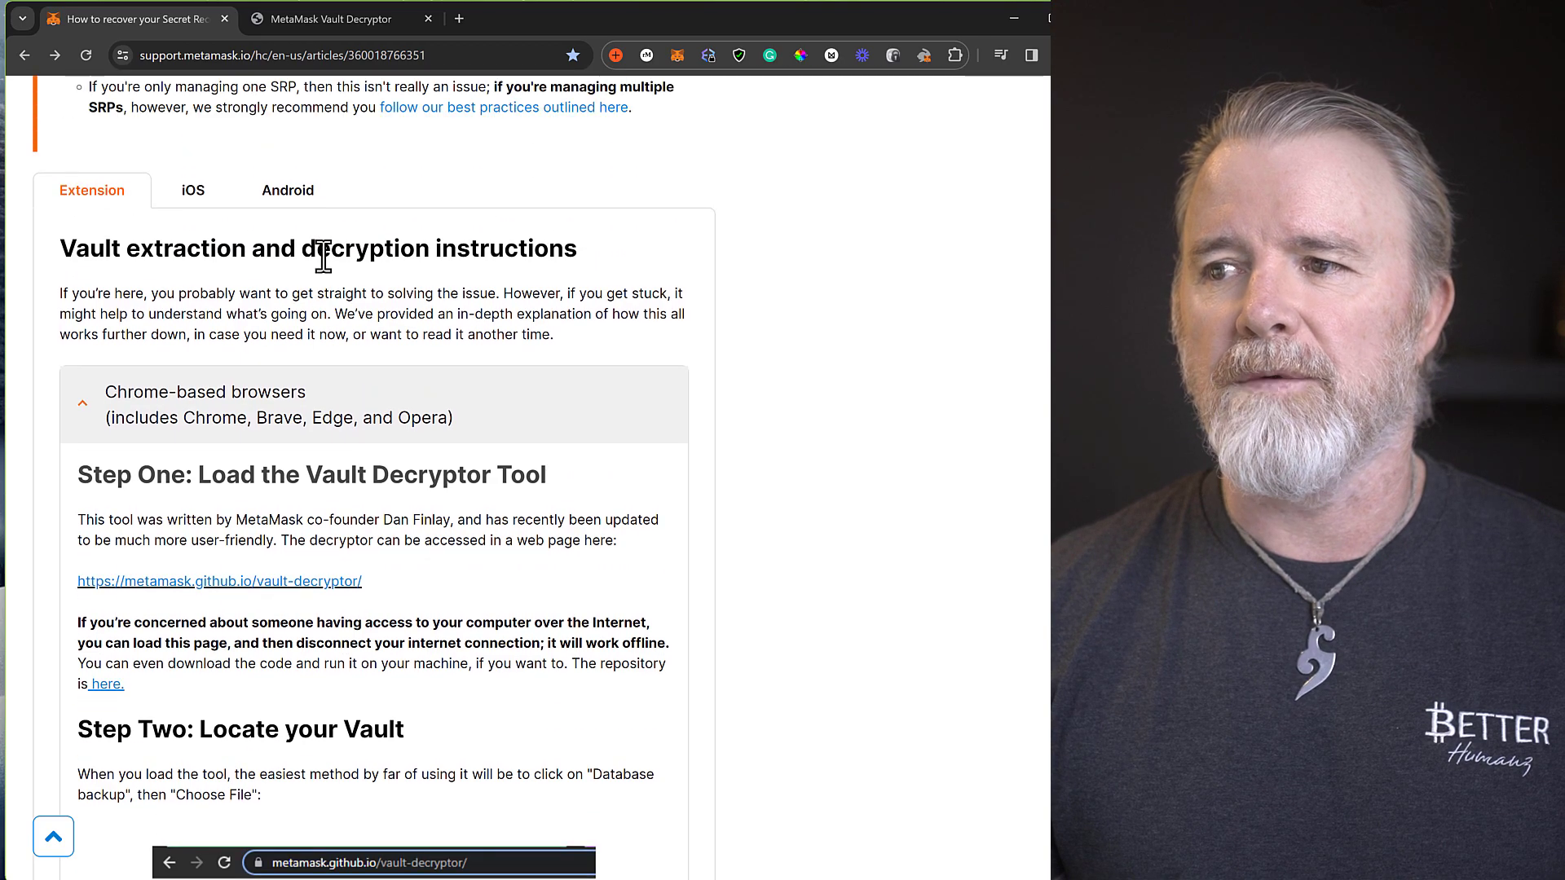
scroll(325, 257, "down", 5)
scroll(324, 256, "down", 5)
scroll(325, 258, "down", 5)
scroll(323, 257, "down", 2)
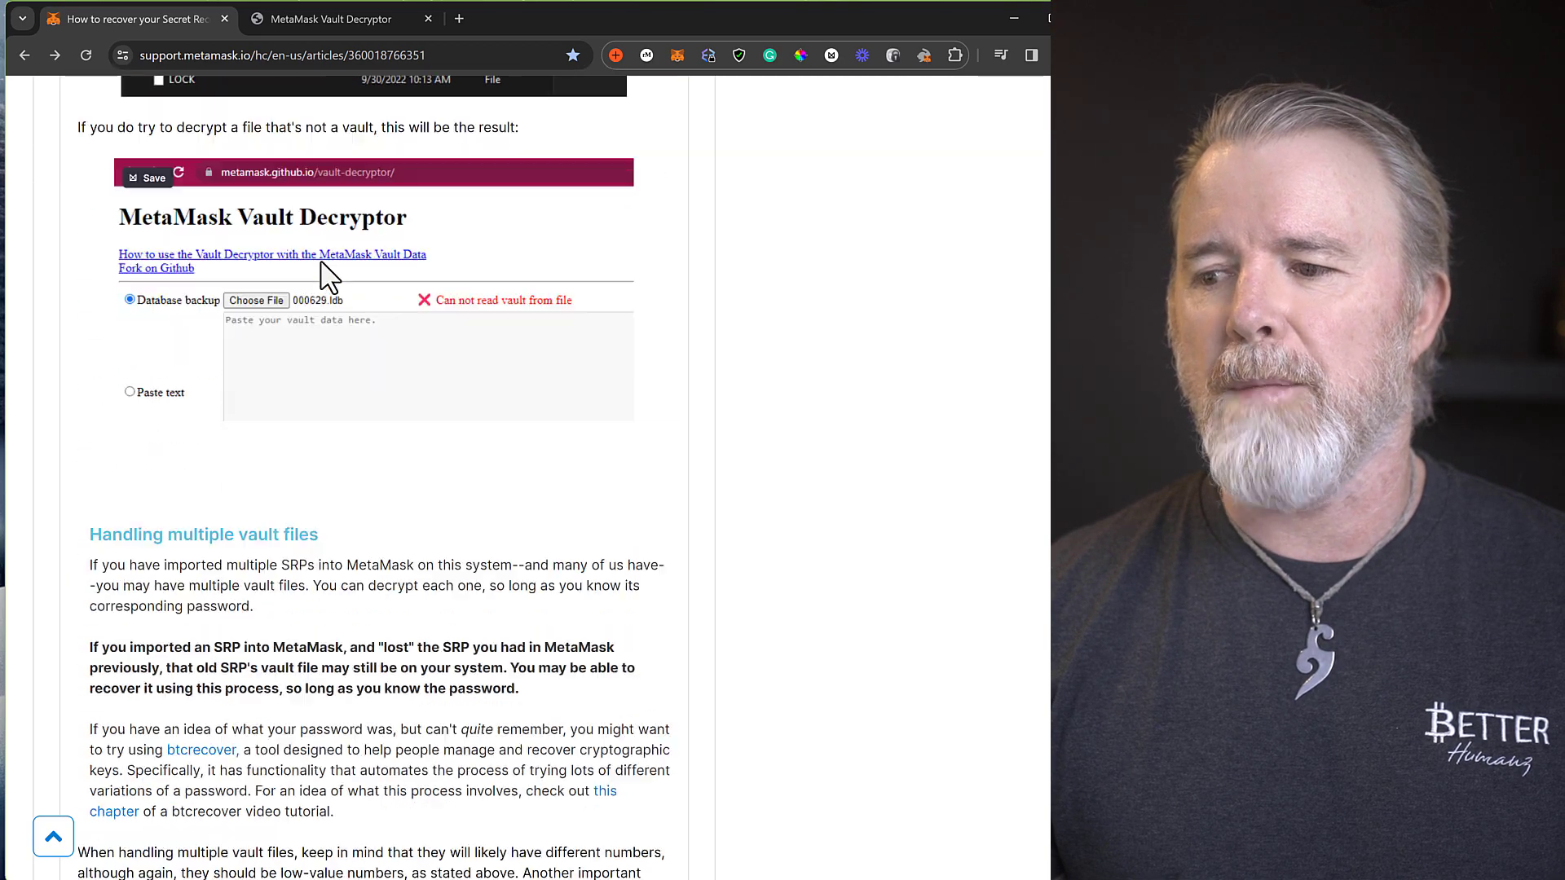
scroll(328, 277, "down", 4)
scroll(319, 257, "down", 5)
scroll(320, 257, "down", 3)
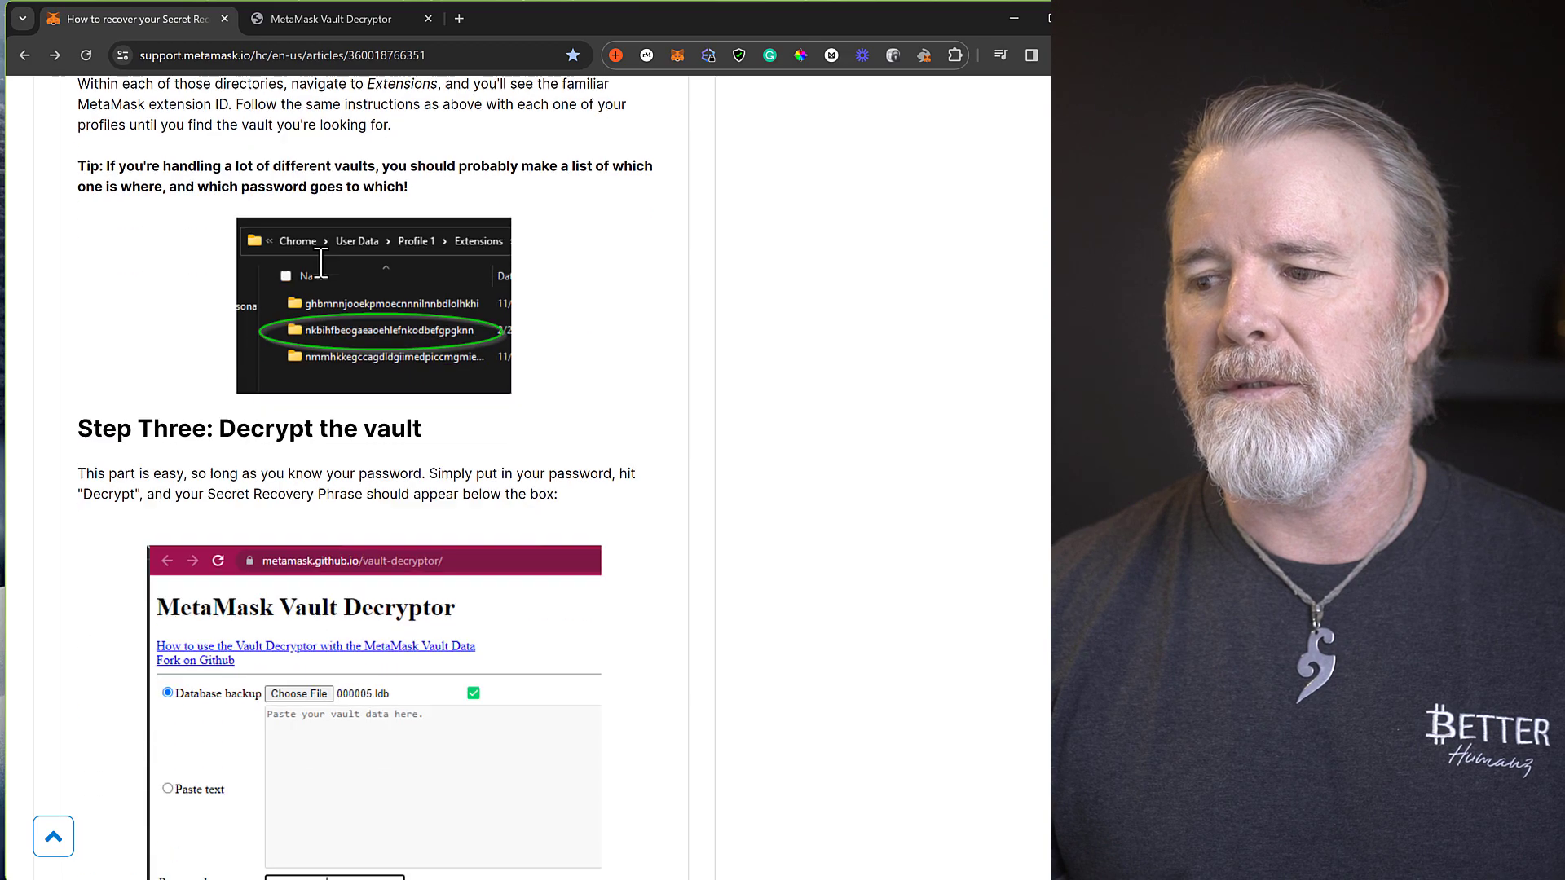
scroll(319, 259, "down", 5)
scroll(319, 258, "down", 3)
scroll(318, 260, "down", 1)
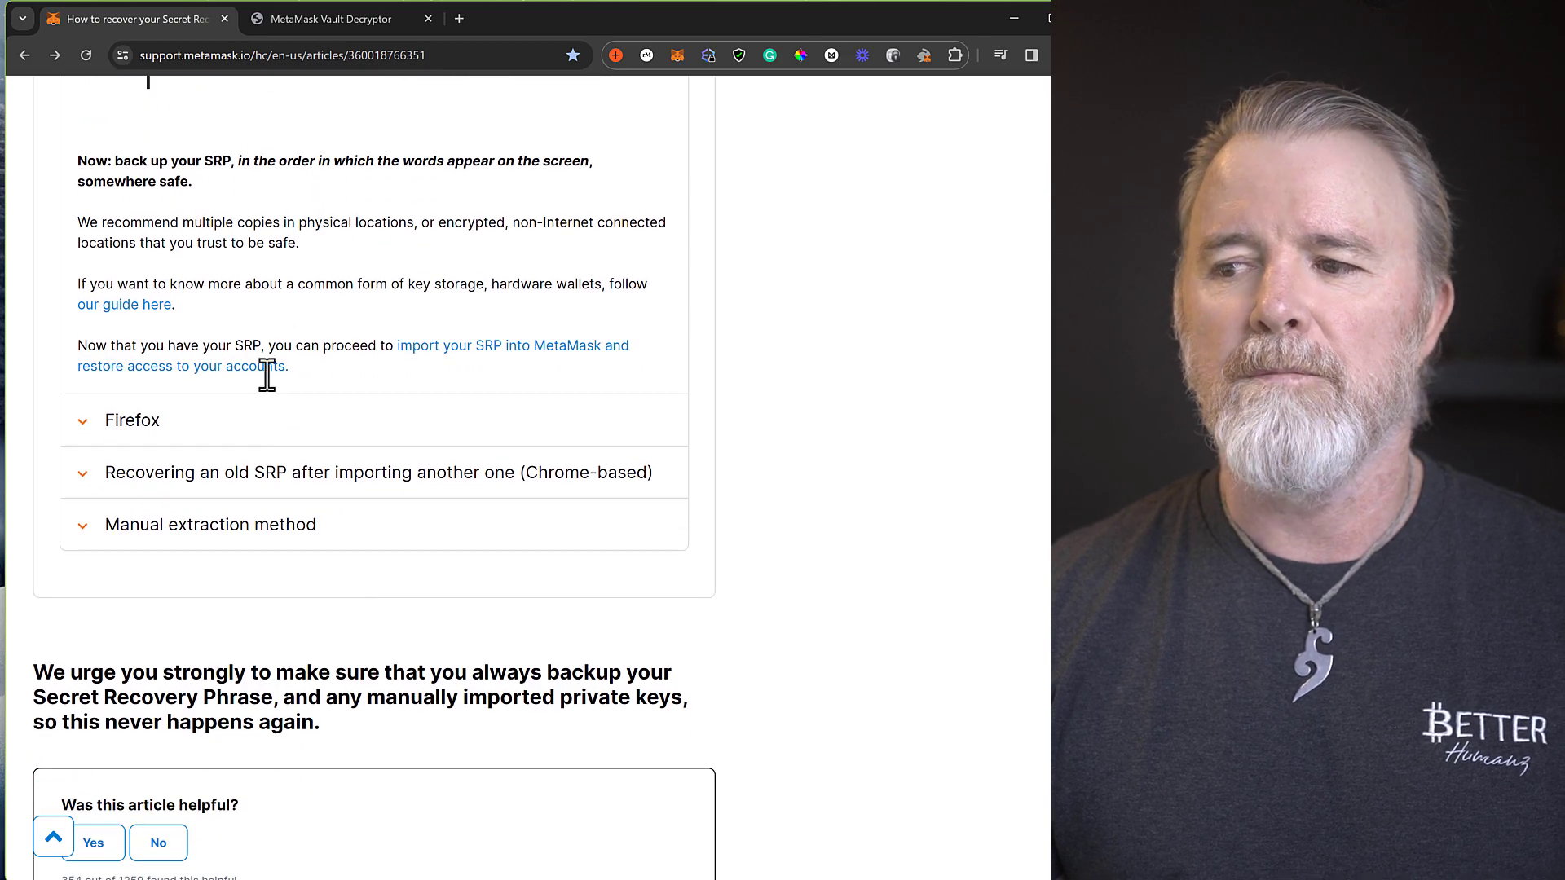
left_click(208, 526)
scroll(321, 404, "down", 3)
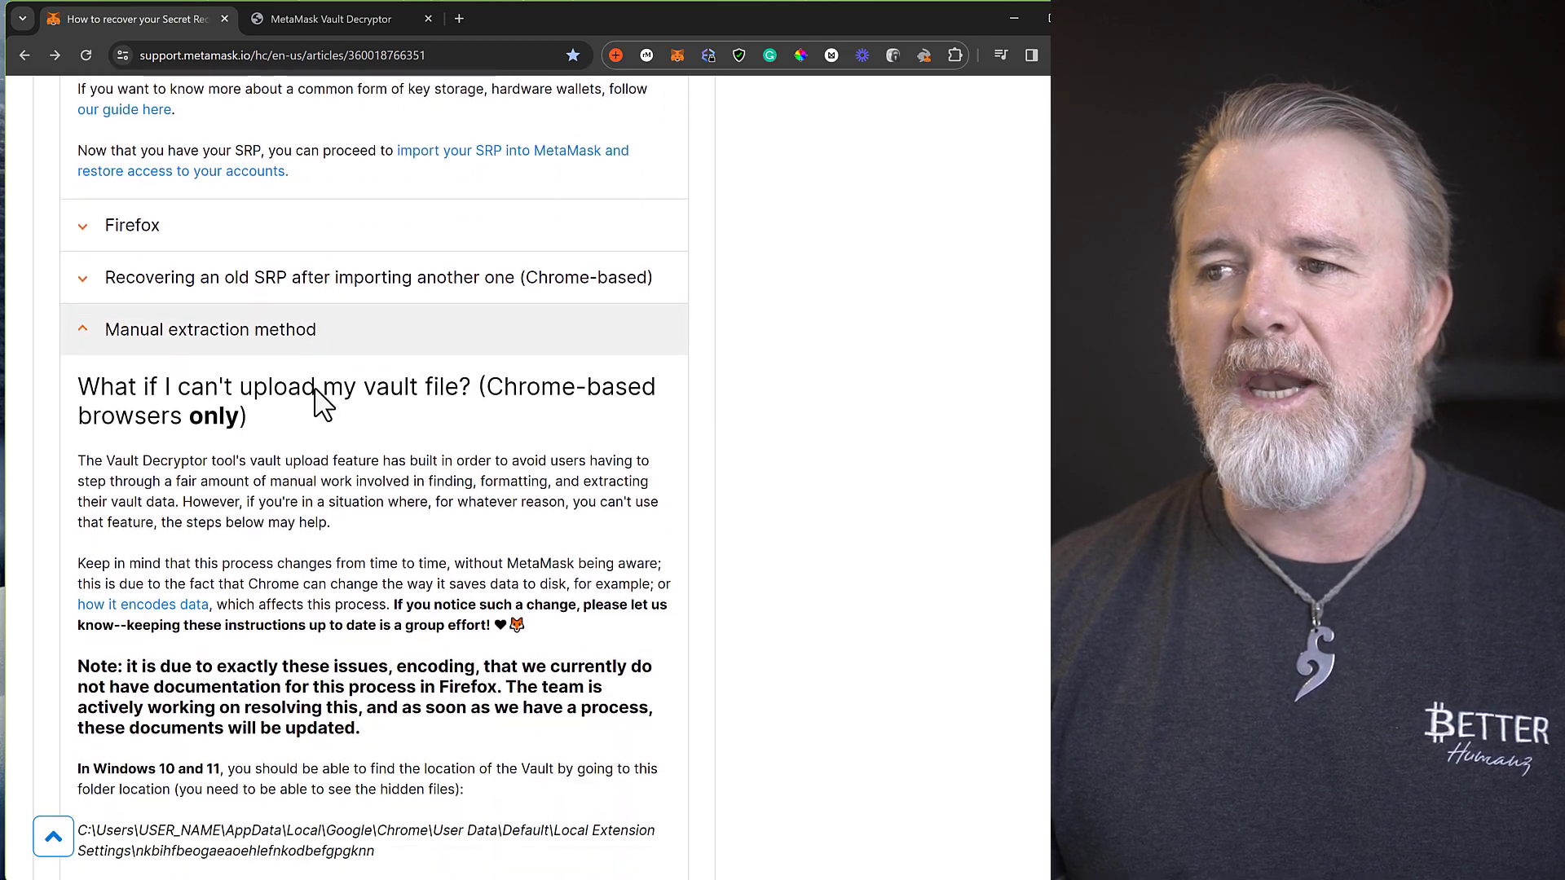
scroll(320, 403, "down", 2)
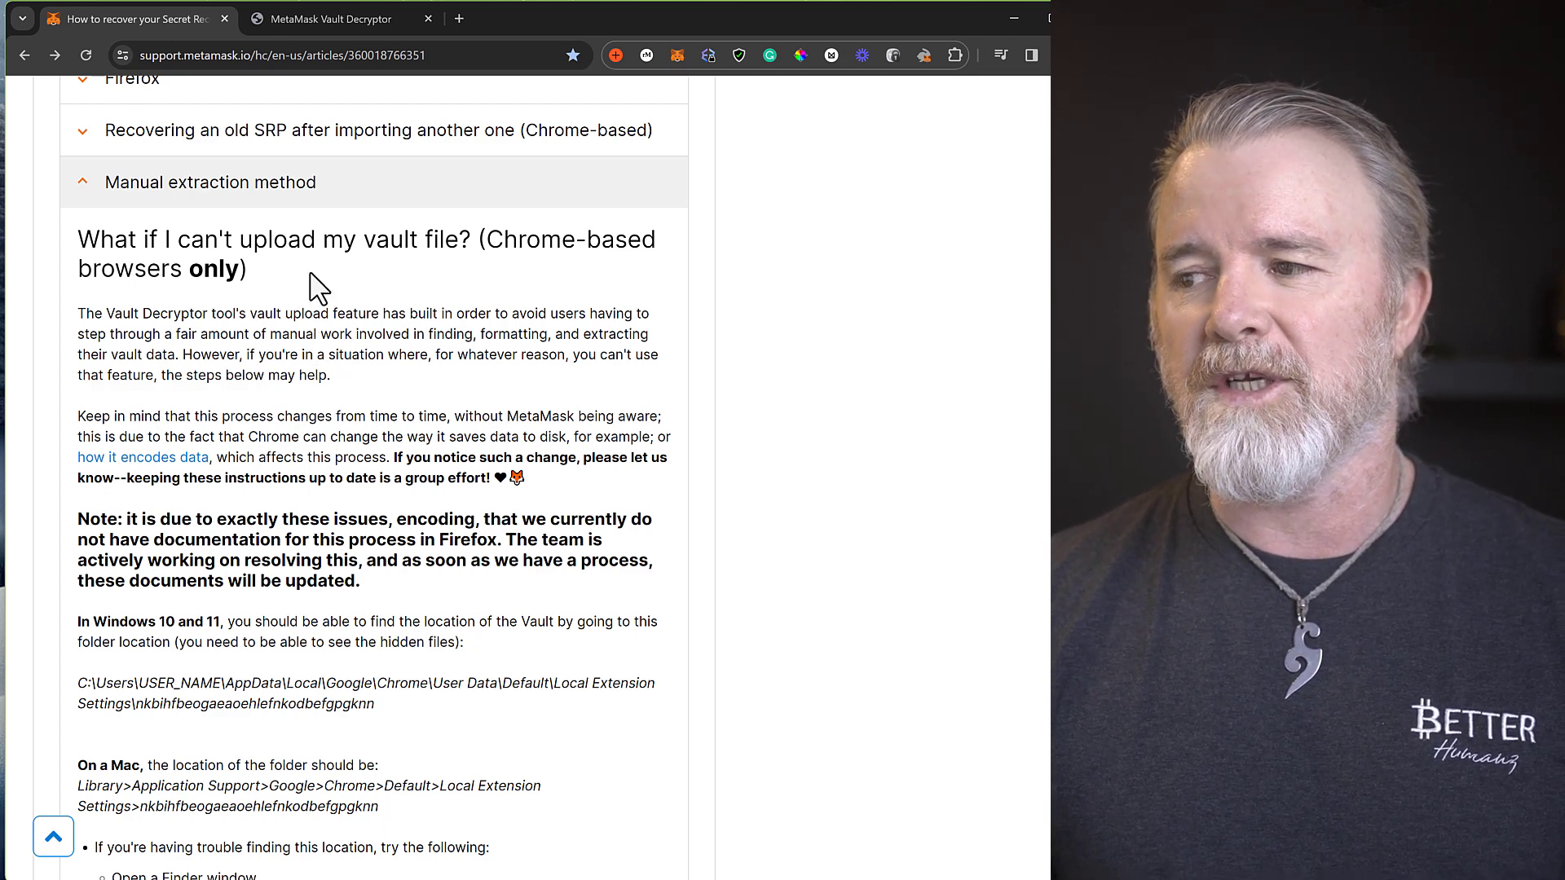
scroll(348, 314, "down", 2)
scroll(347, 318, "down", 2)
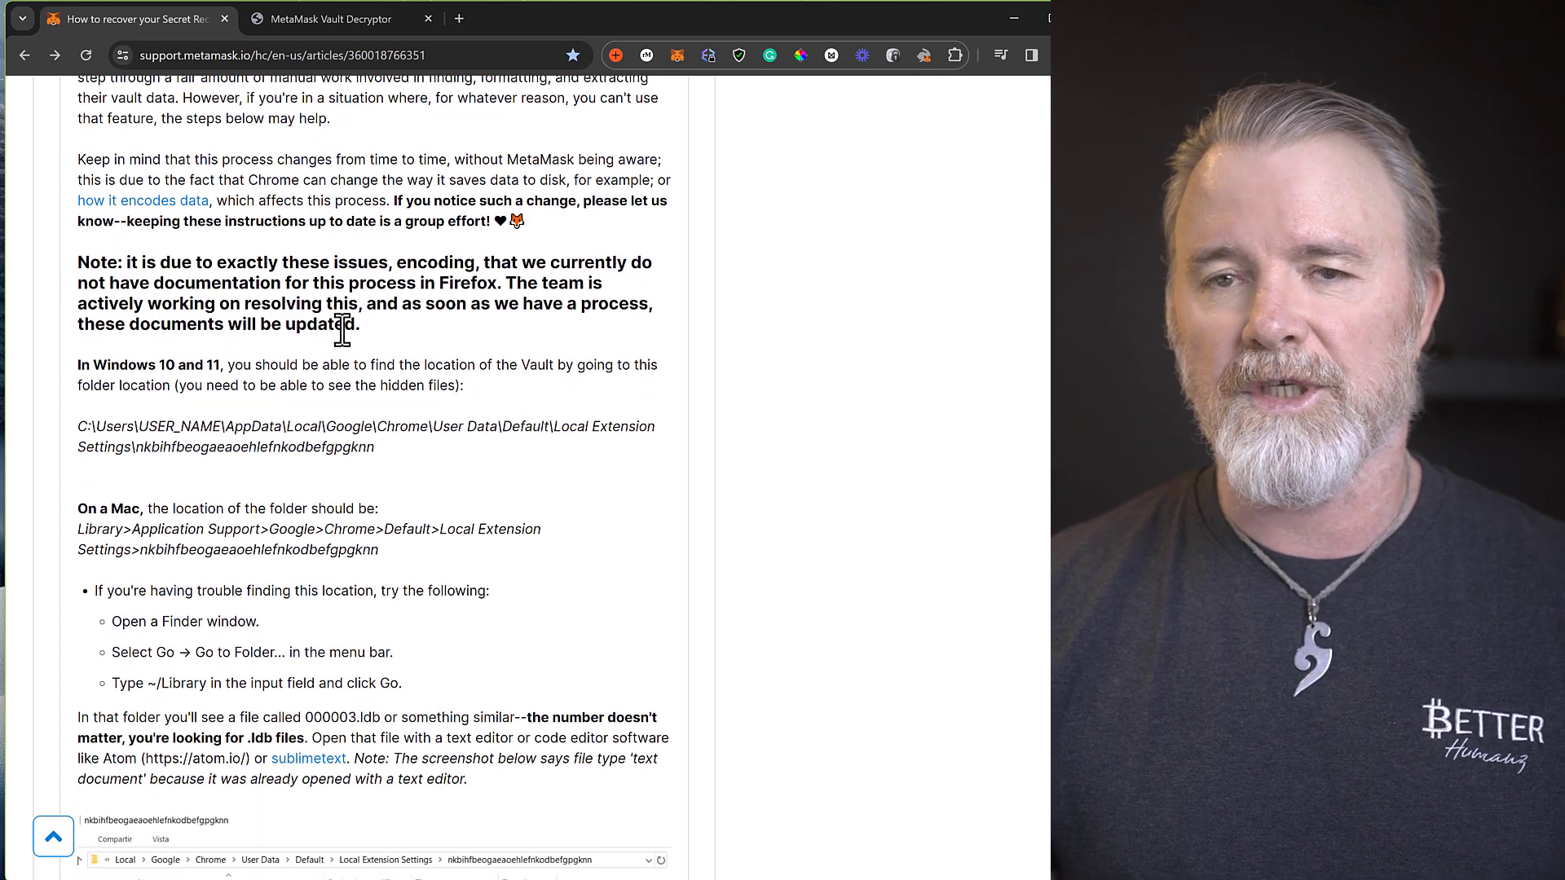
scroll(343, 330, "up", 1)
scroll(343, 331, "down", 2)
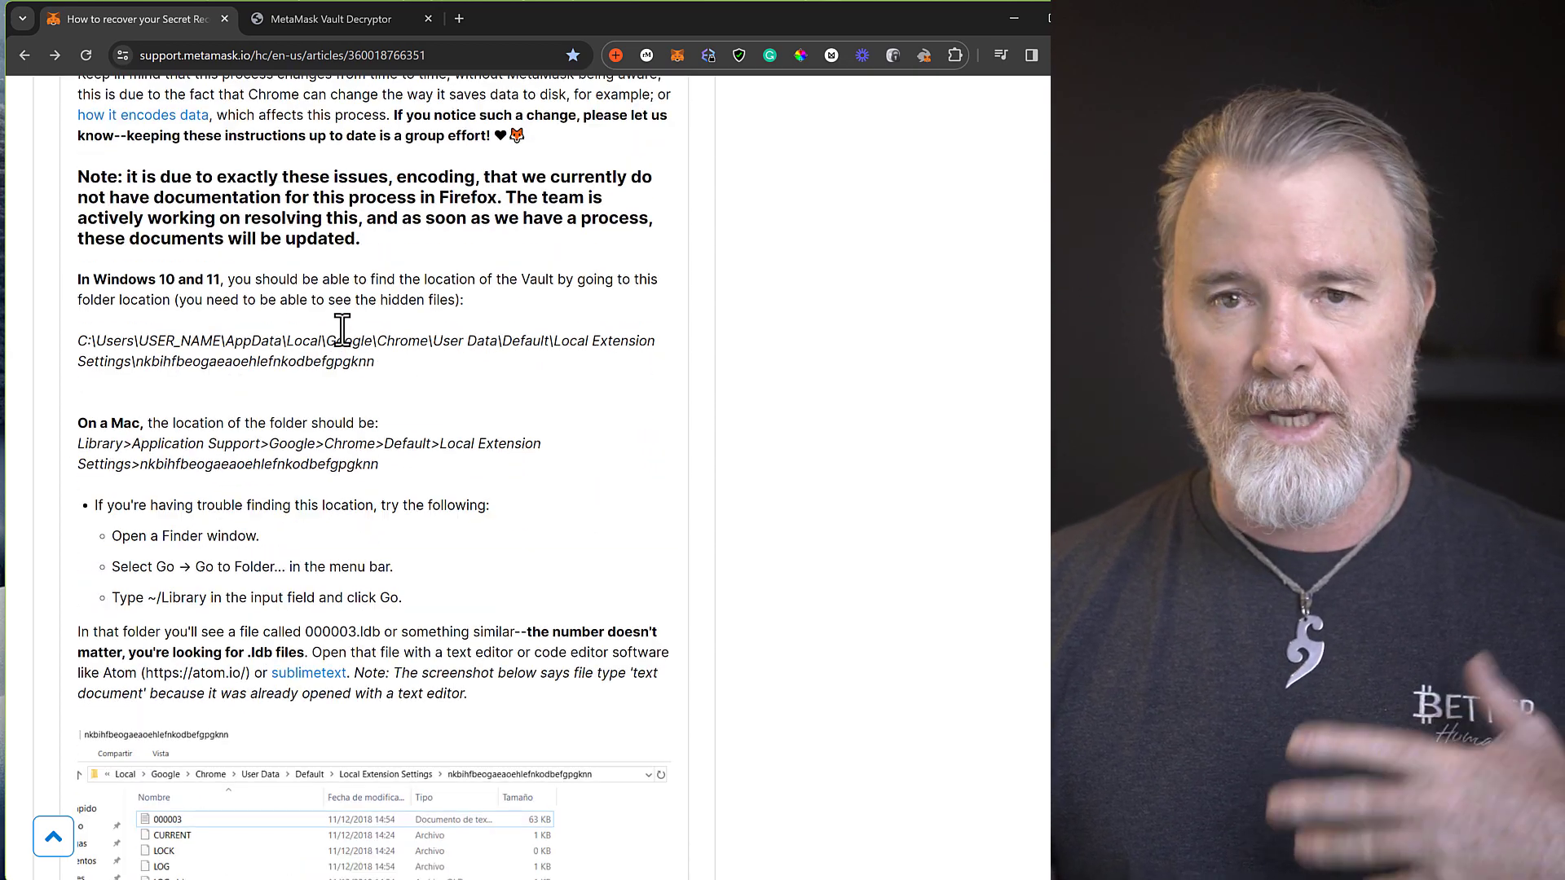
scroll(343, 331, "down", 2)
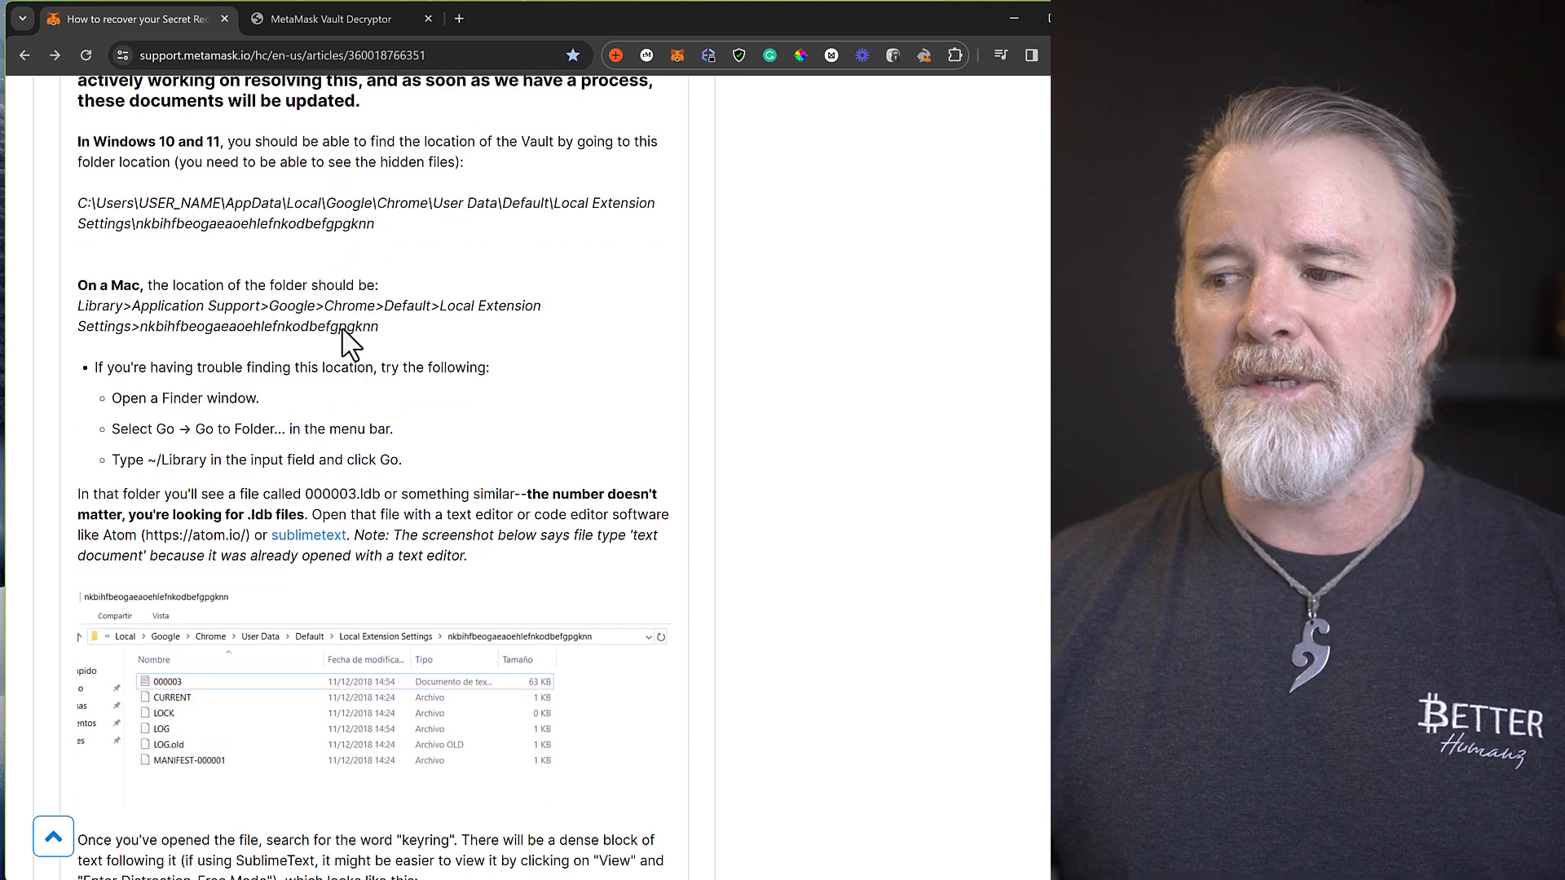
scroll(343, 331, "down", 2)
scroll(345, 343, "down", 2)
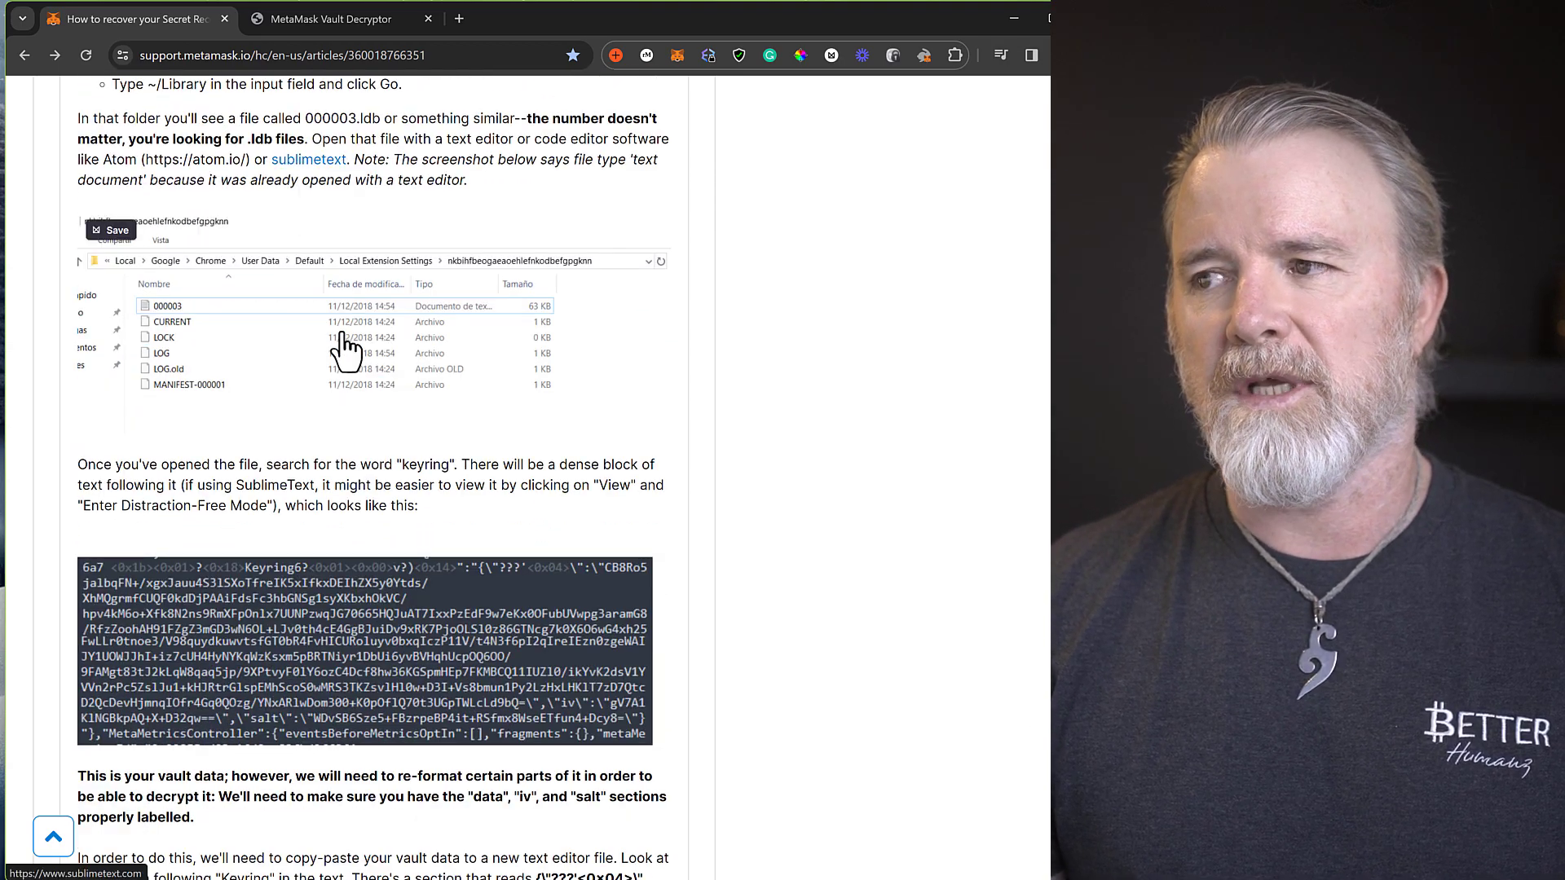
scroll(346, 348, "up", 2)
scroll(346, 348, "up", 4)
scroll(346, 349, "up", 4)
scroll(346, 349, "up", 3)
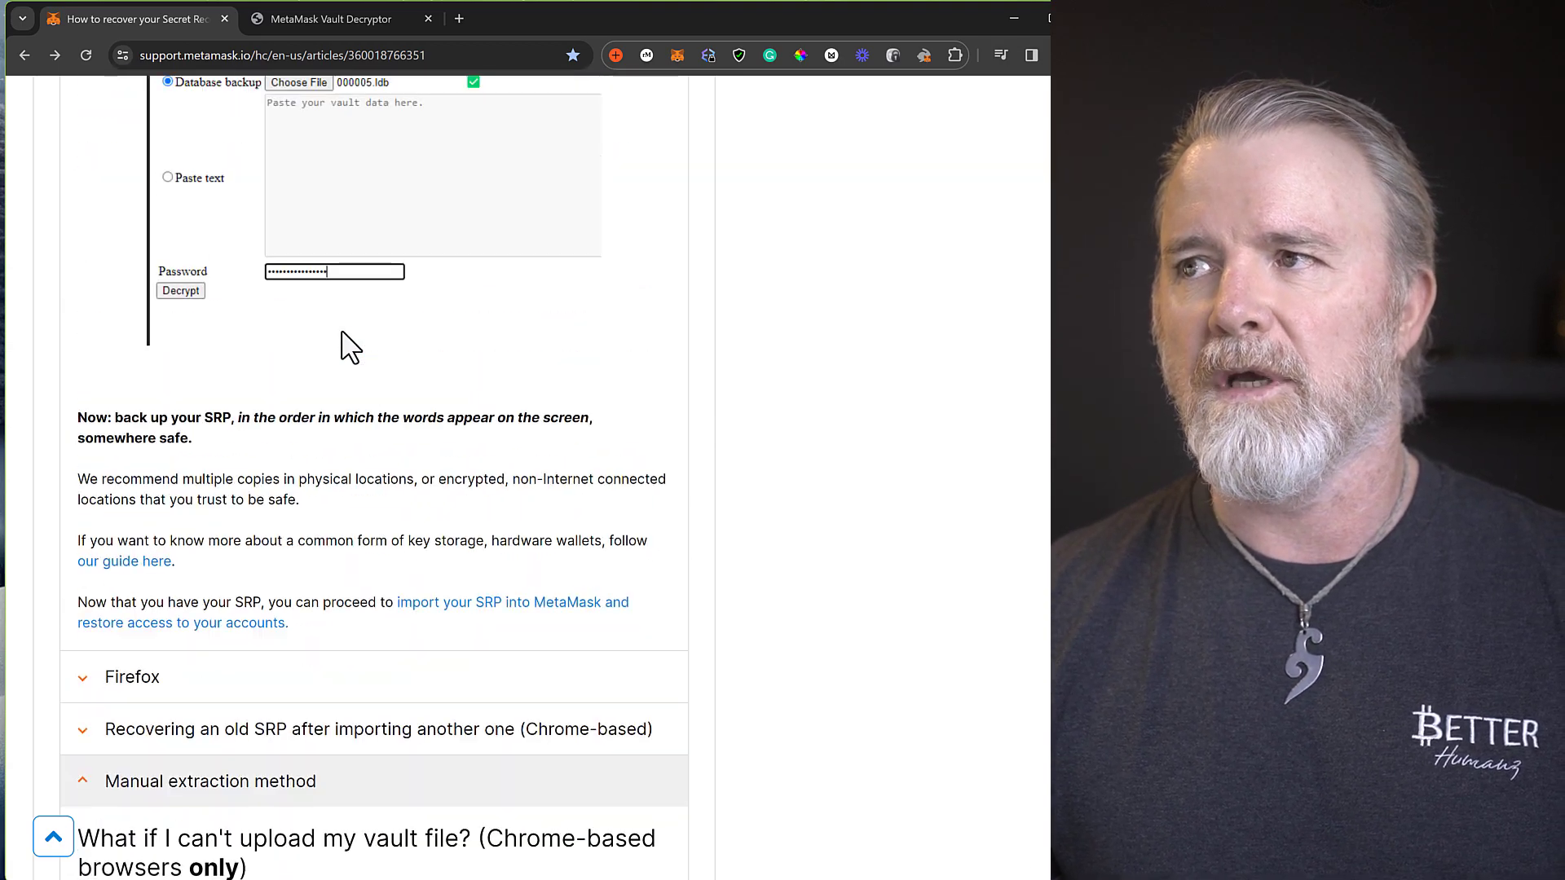
scroll(346, 349, "up", 4)
scroll(346, 349, "up", 4)
scroll(347, 349, "up", 4)
scroll(347, 349, "up", 4)
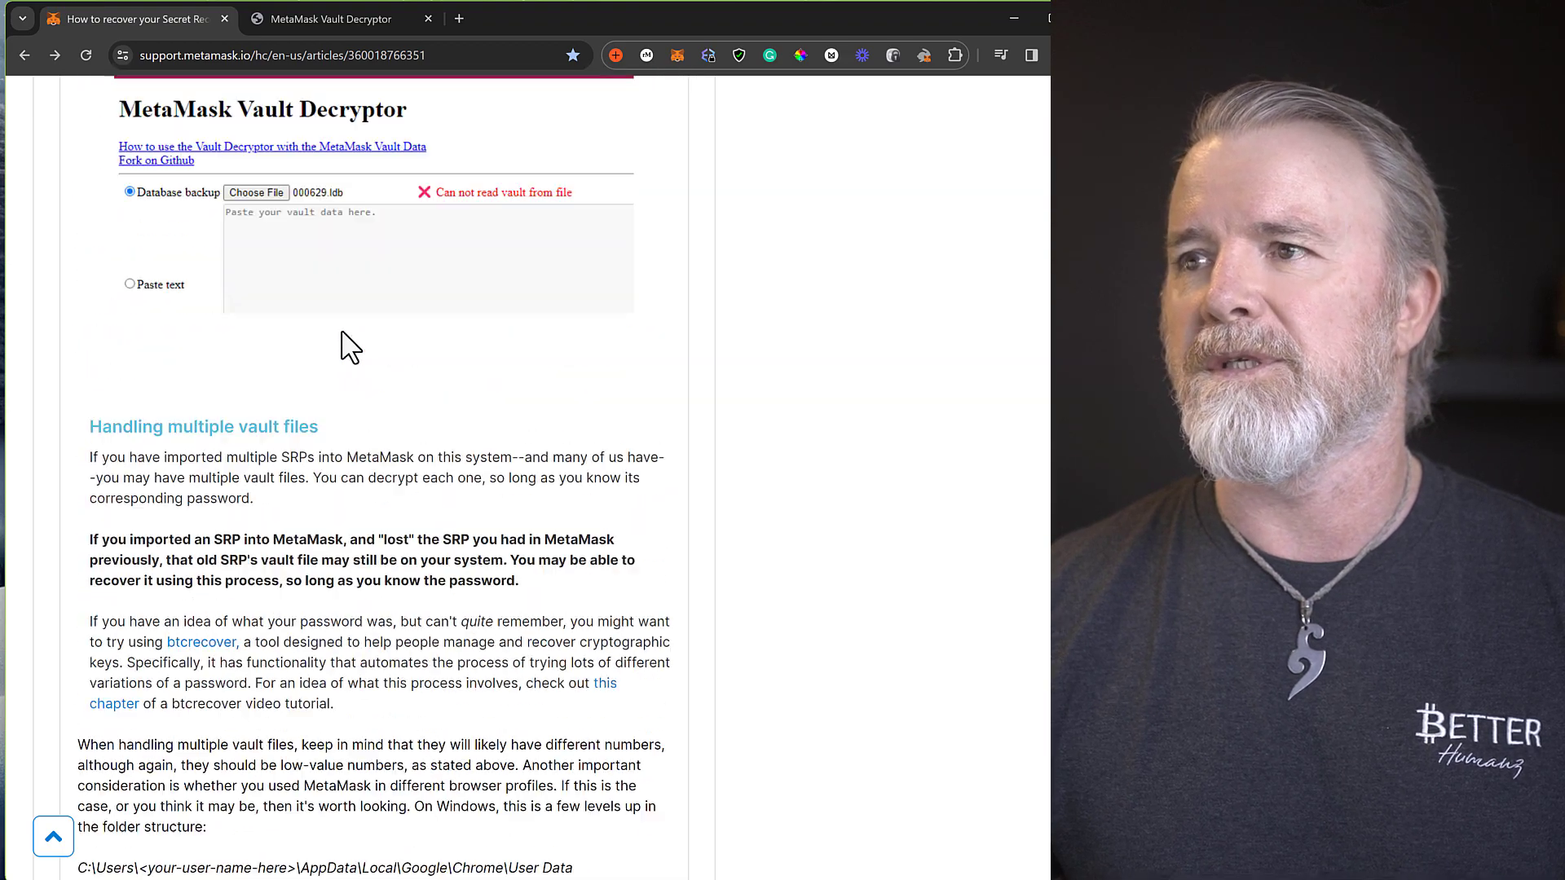
scroll(347, 349, "up", 2)
scroll(347, 348, "up", 4)
scroll(345, 348, "up", 4)
scroll(347, 349, "up", 3)
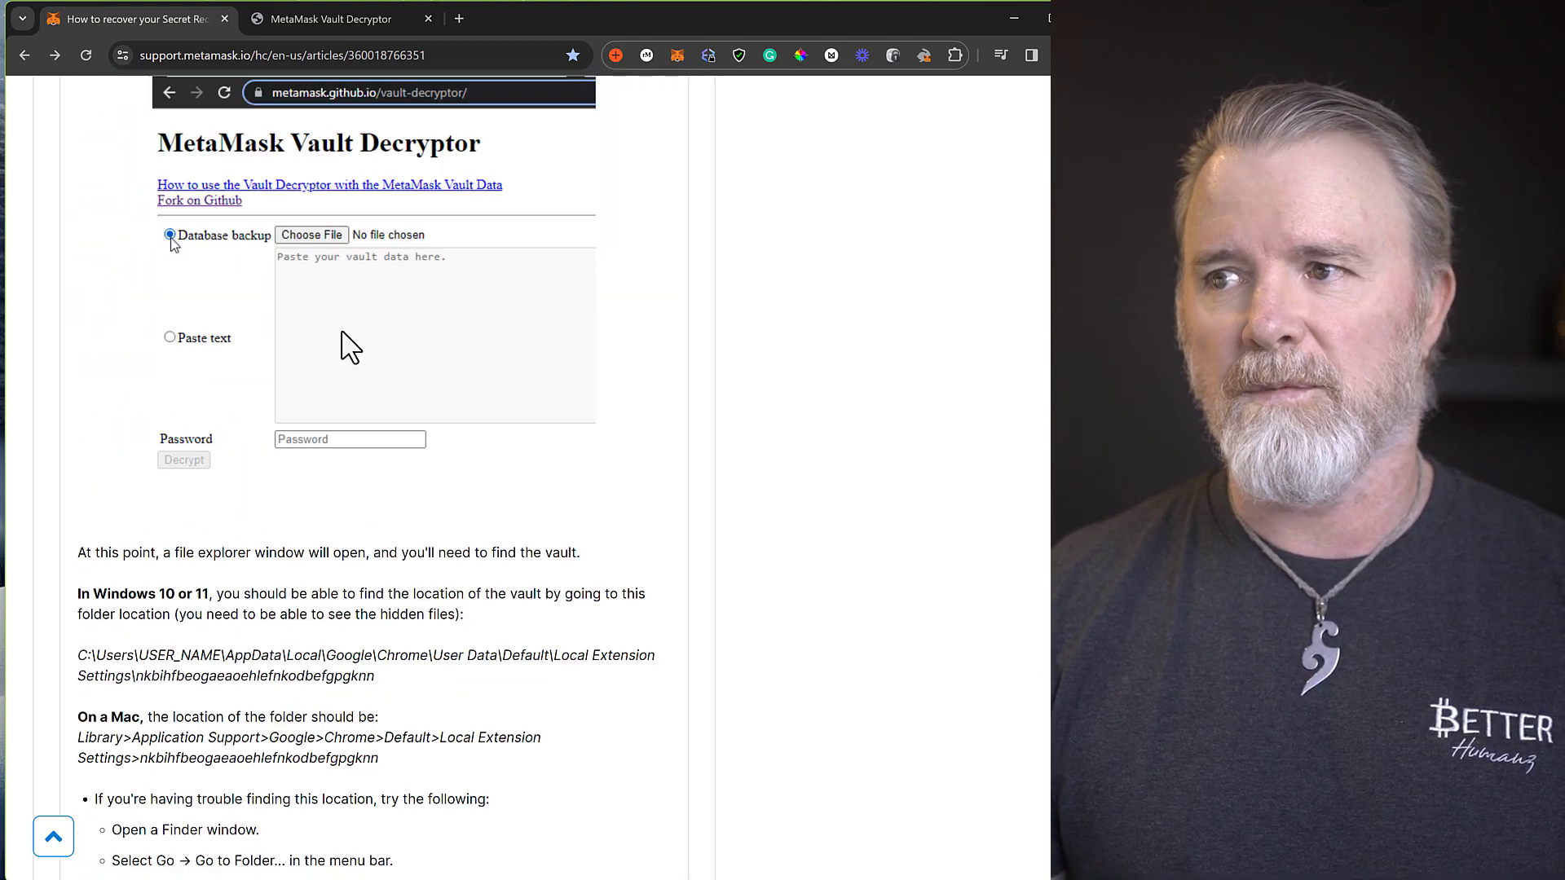
scroll(345, 349, "up", 3)
scroll(345, 349, "up", 4)
scroll(345, 349, "up", 3)
scroll(346, 349, "up", 1)
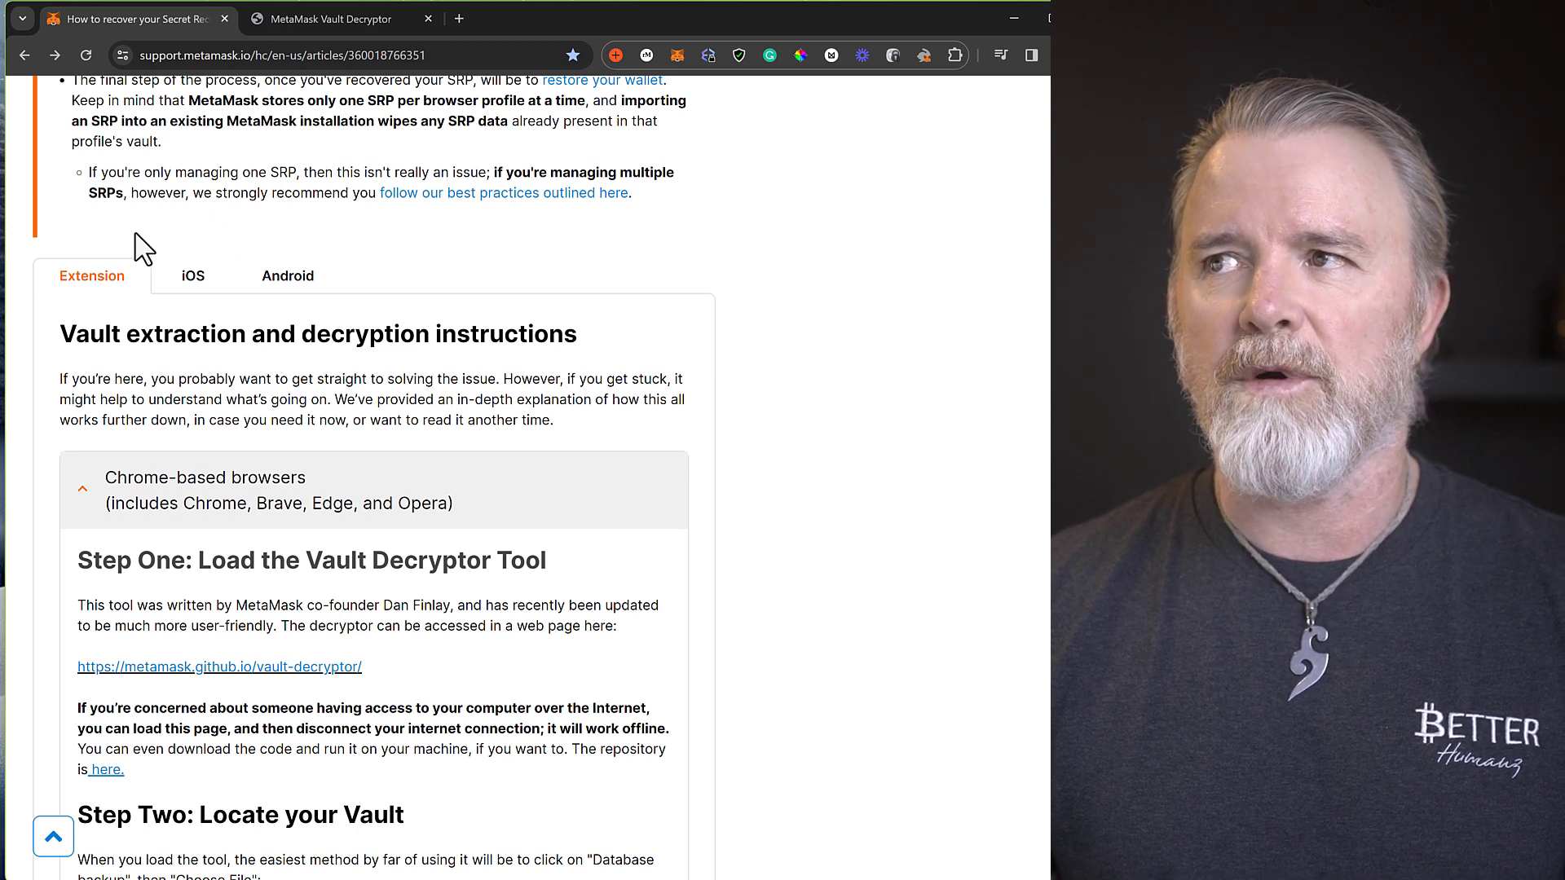
left_click(192, 279)
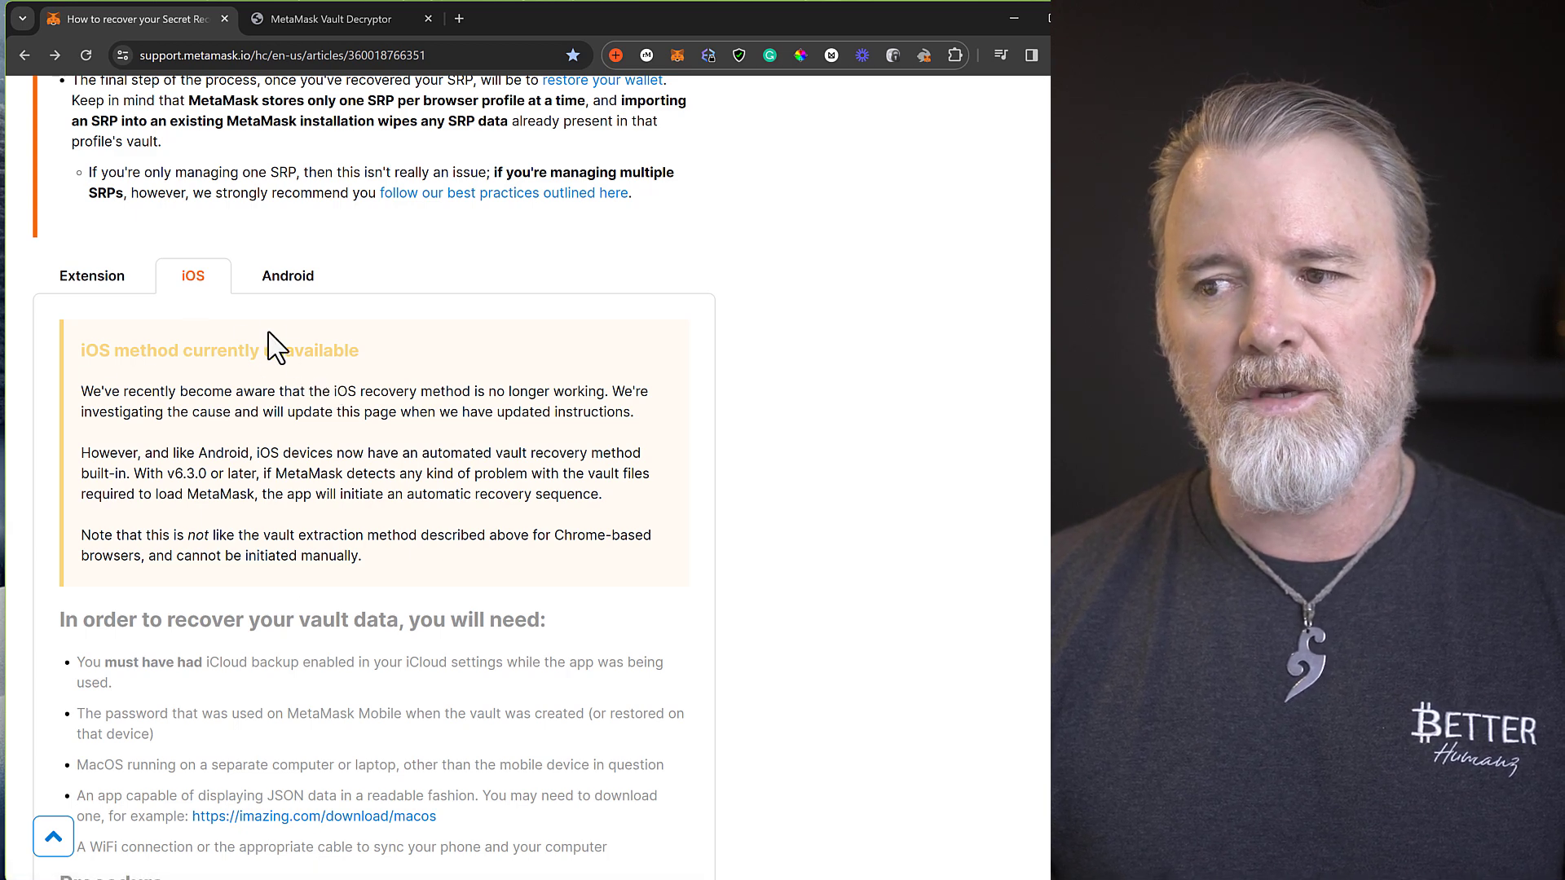
left_click(289, 284)
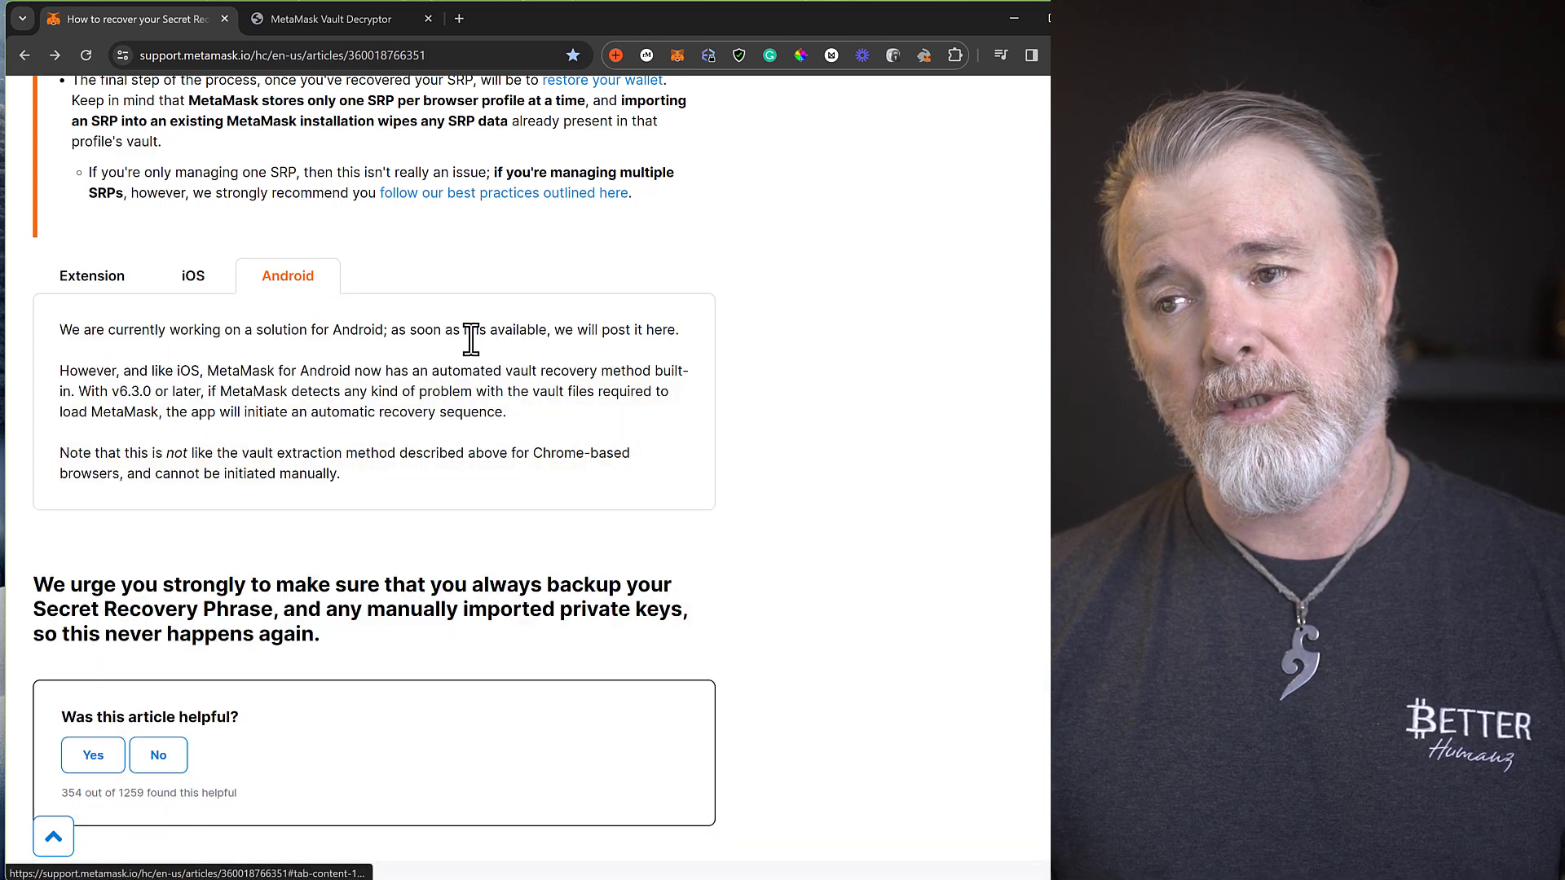
left_click(92, 276)
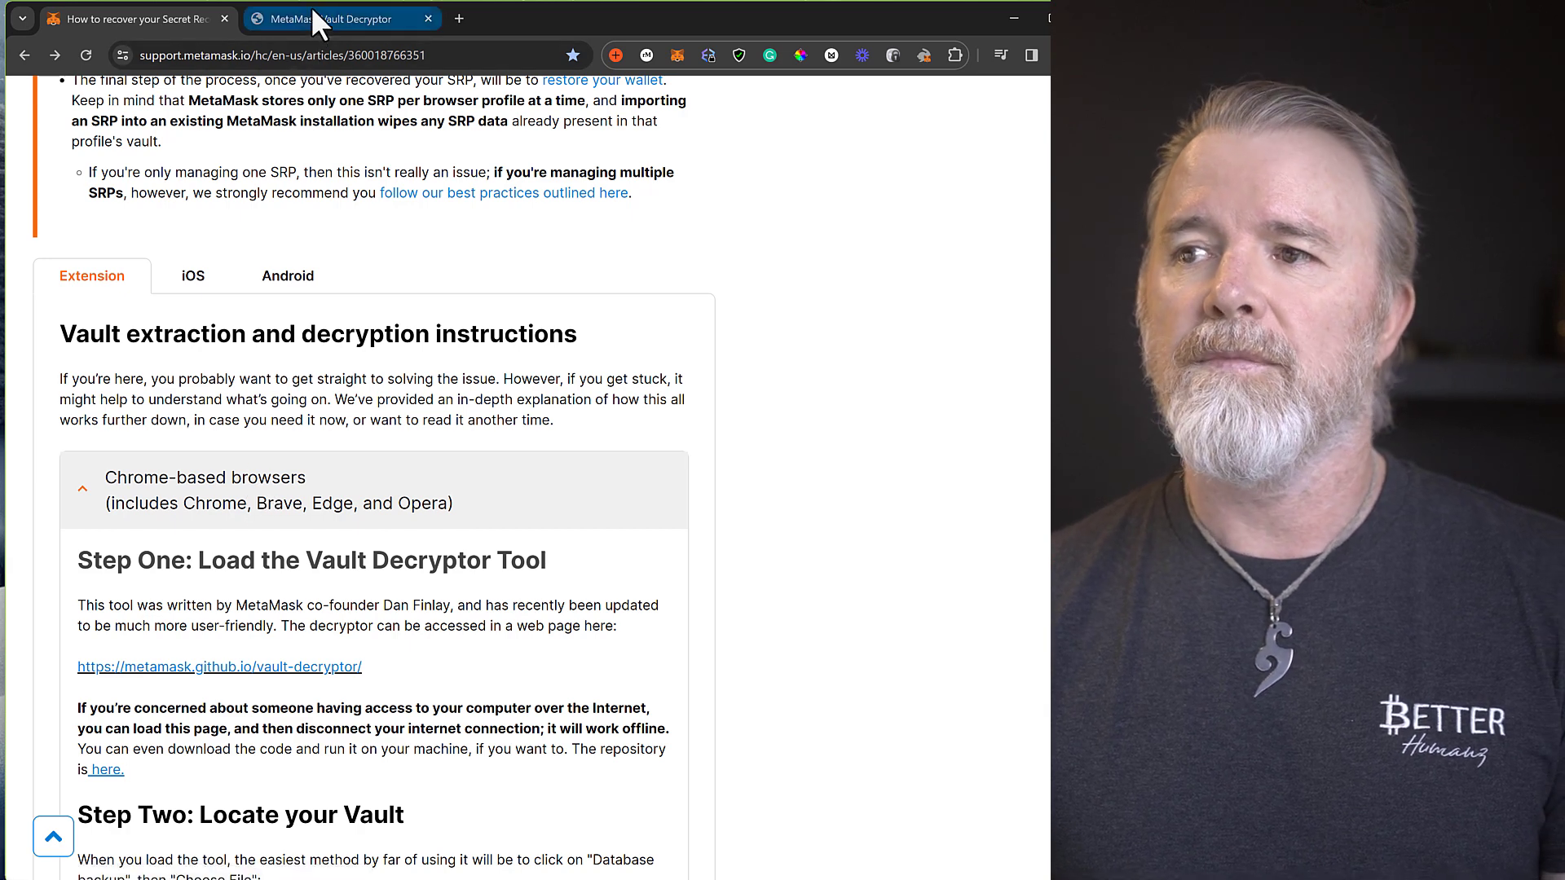
Back on the Vault Decryptor tab, enter the MetaMask wallet password
left_click(324, 19)
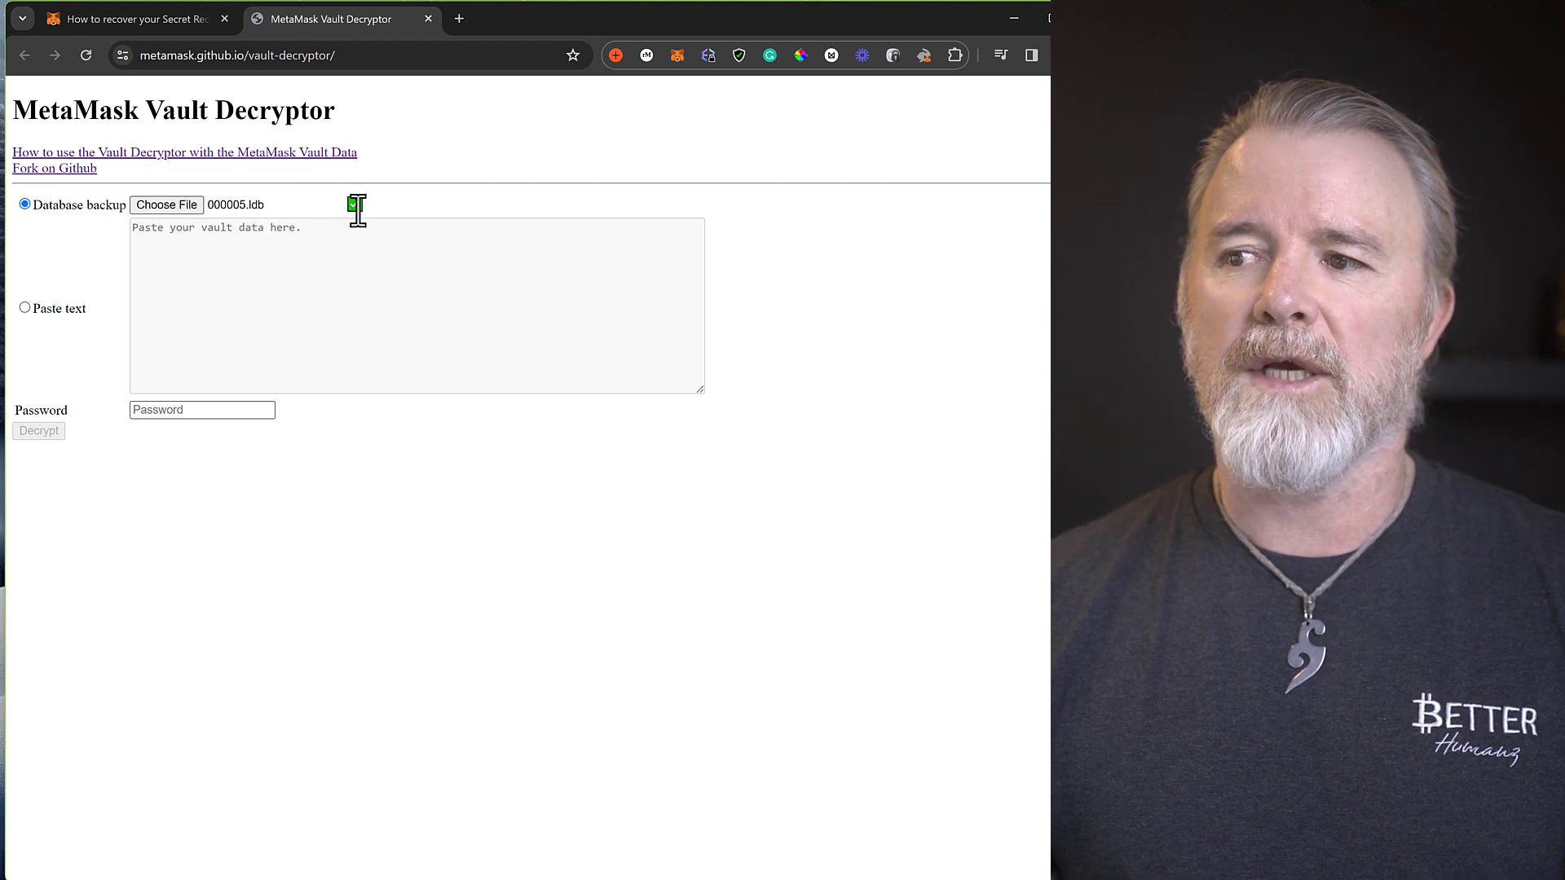
left_click(187, 412)
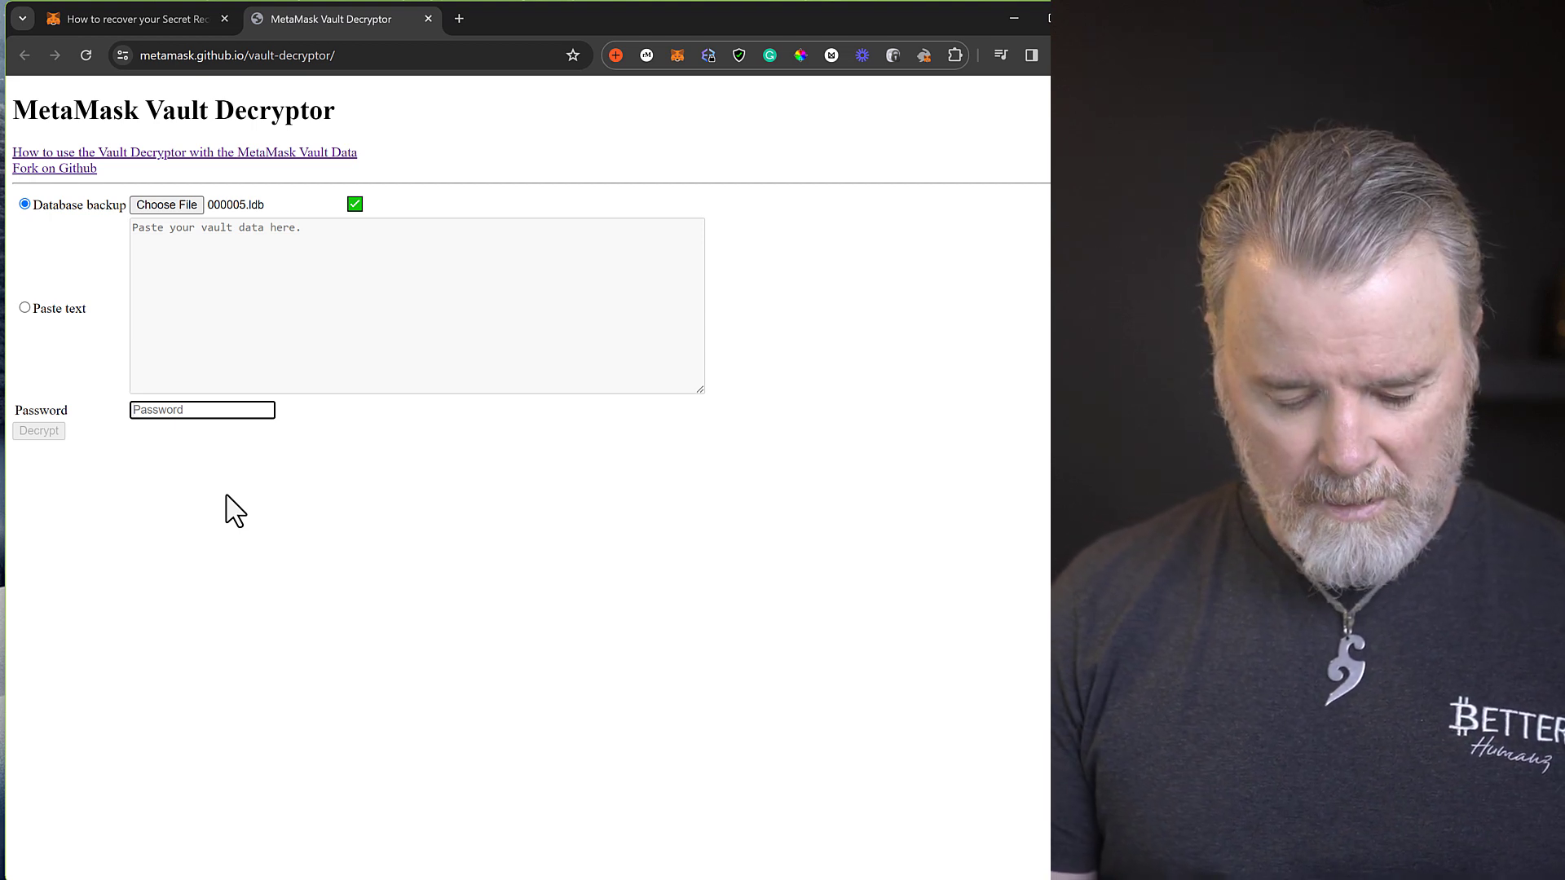
type("****")
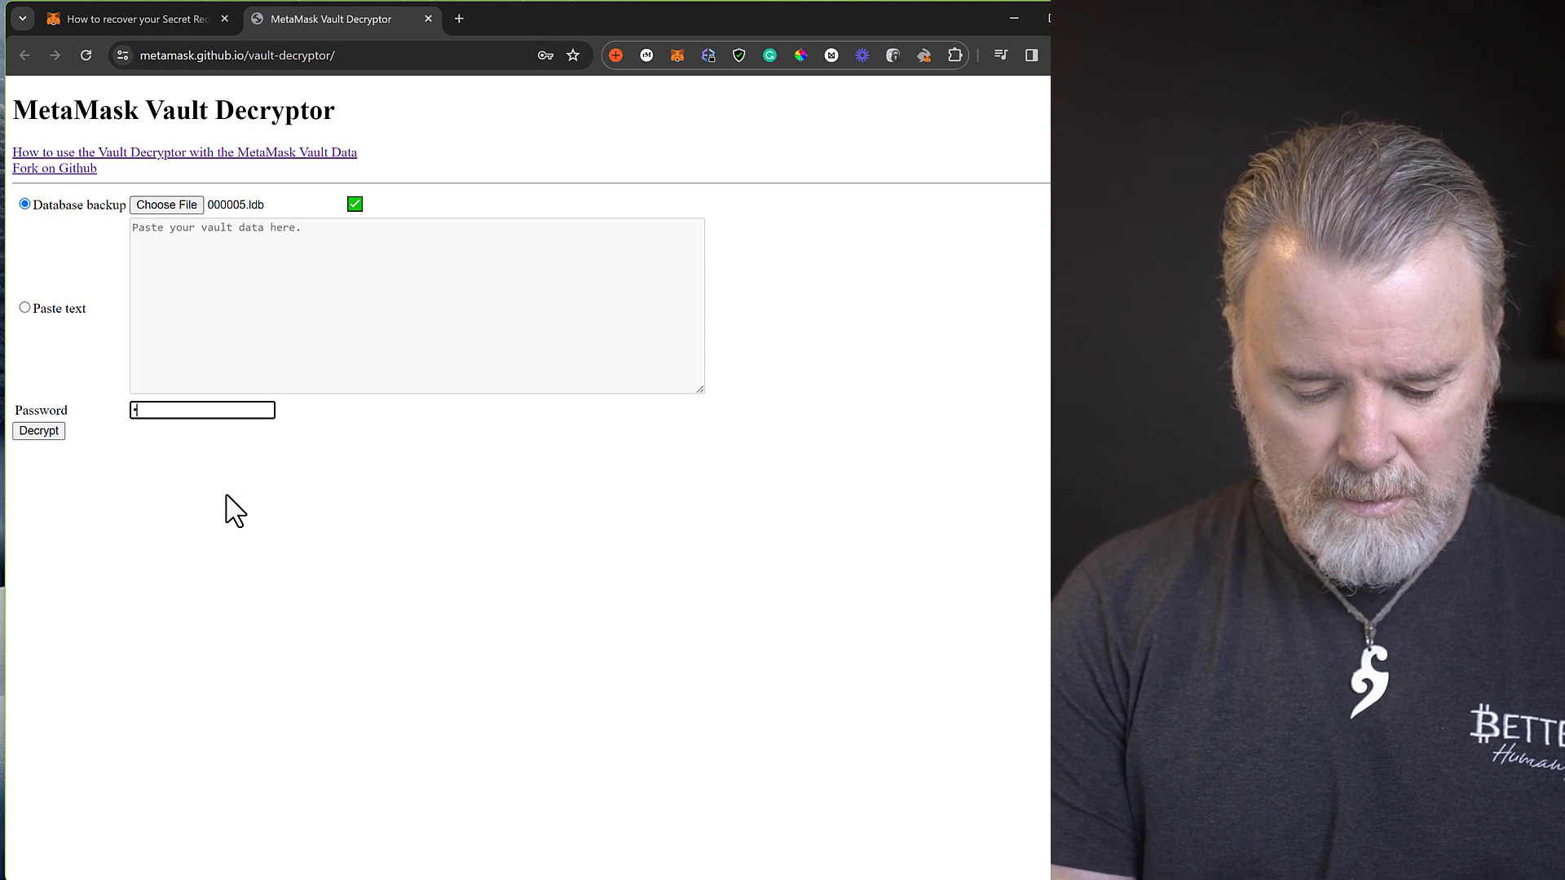
type("****")
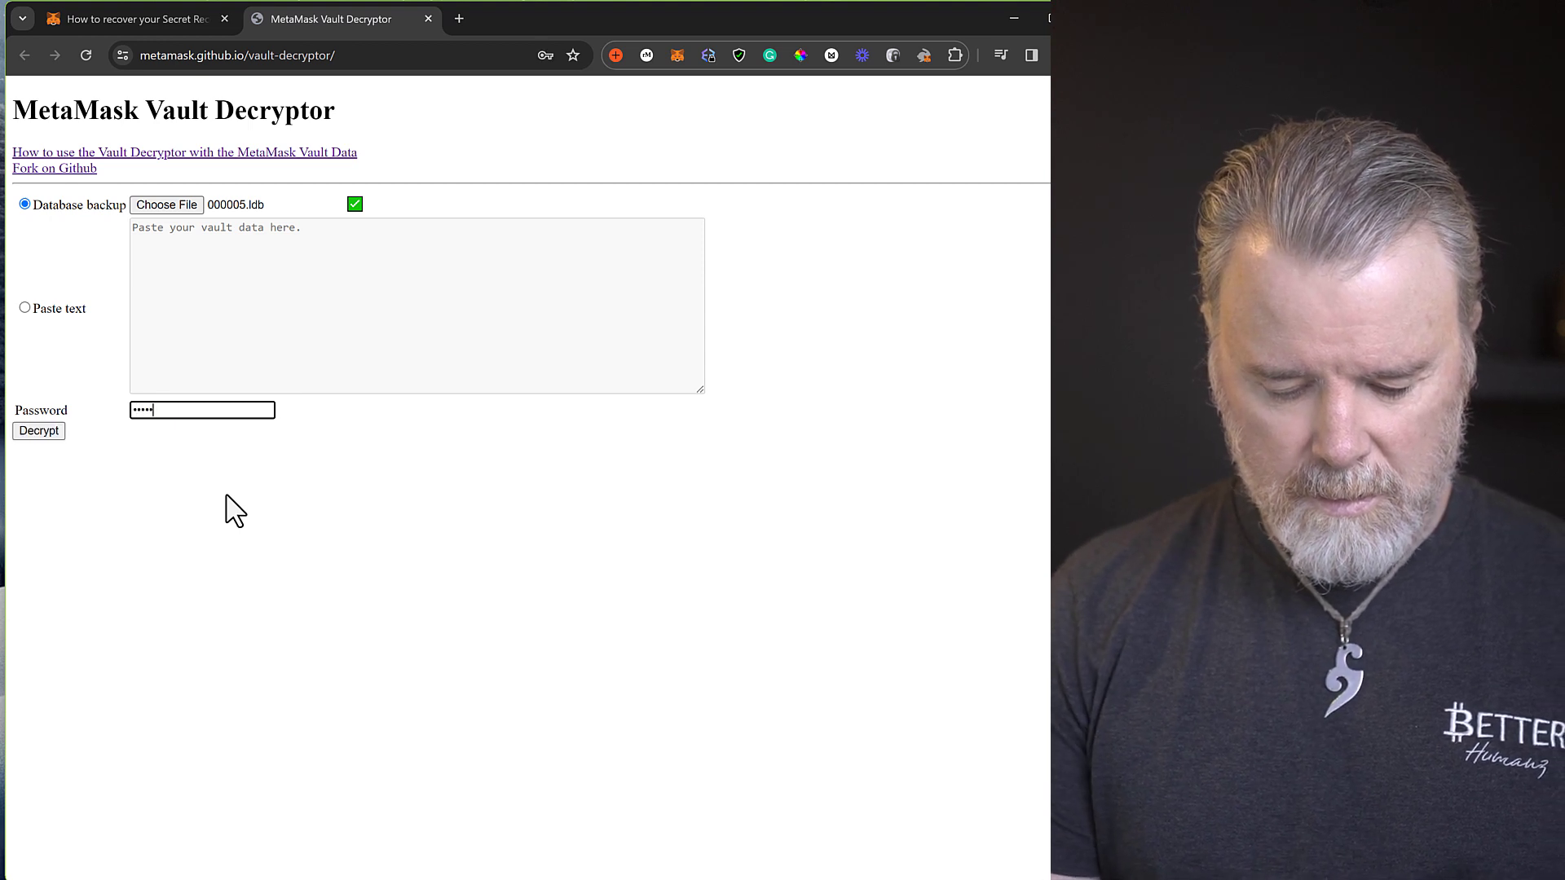
type("******")
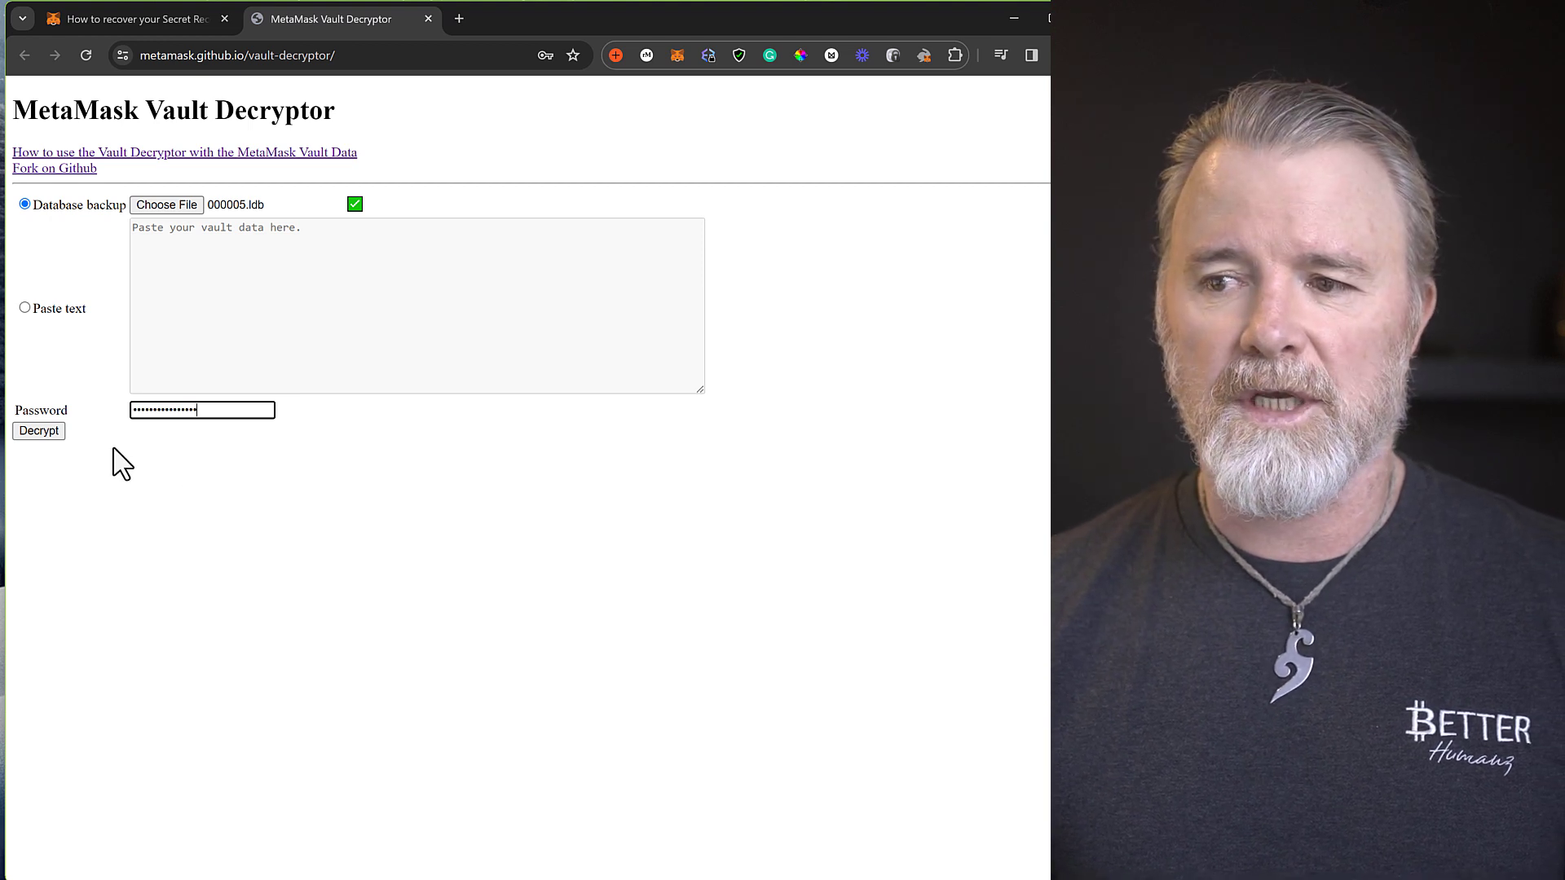
left_click(38, 430)
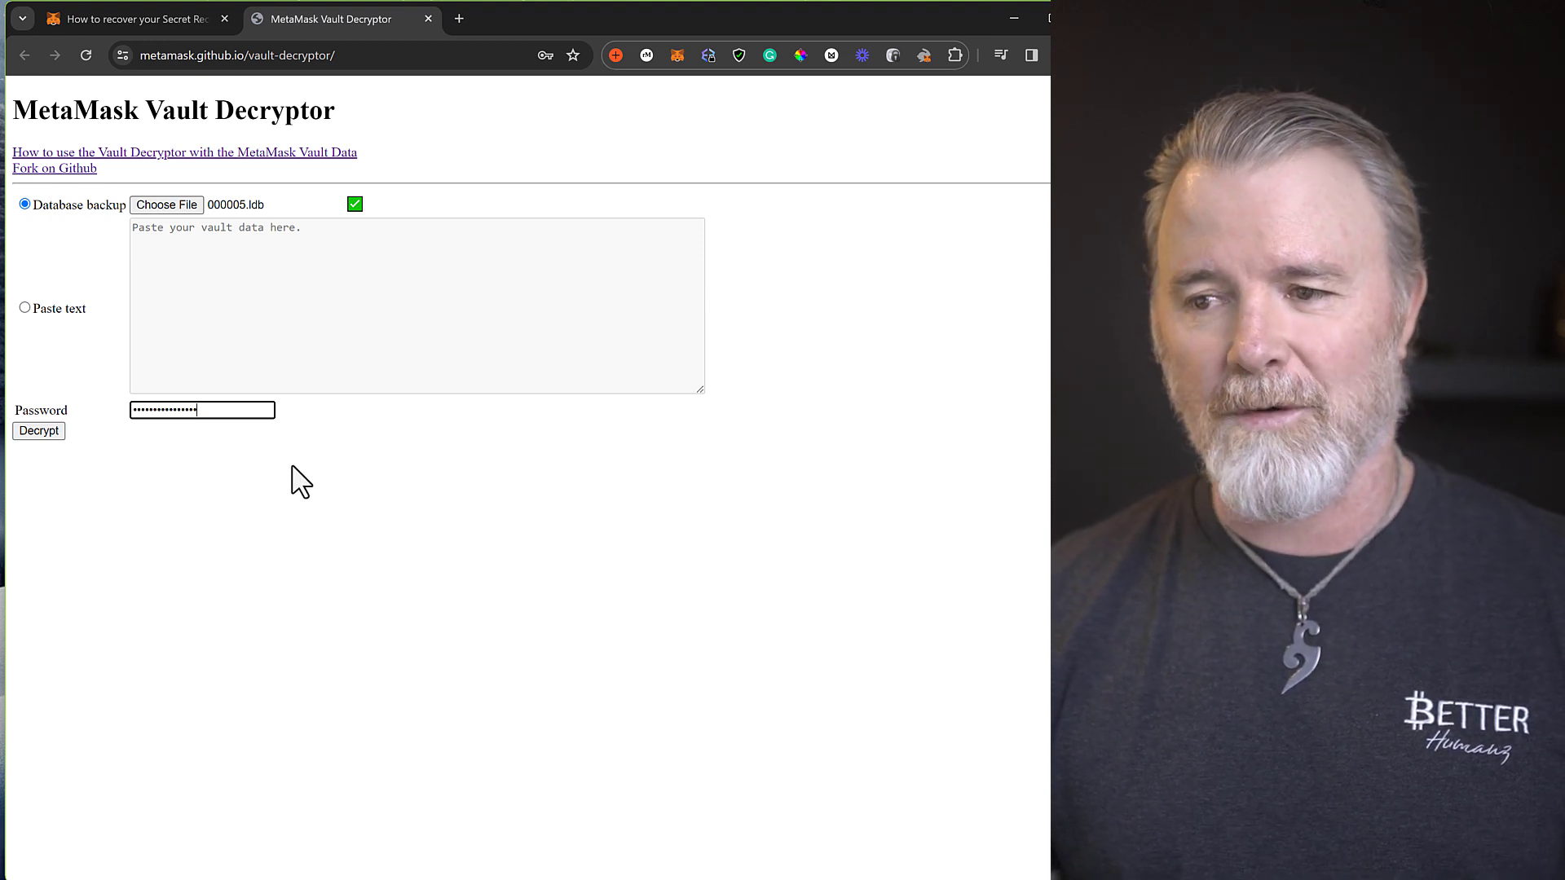
left_click(54, 435)
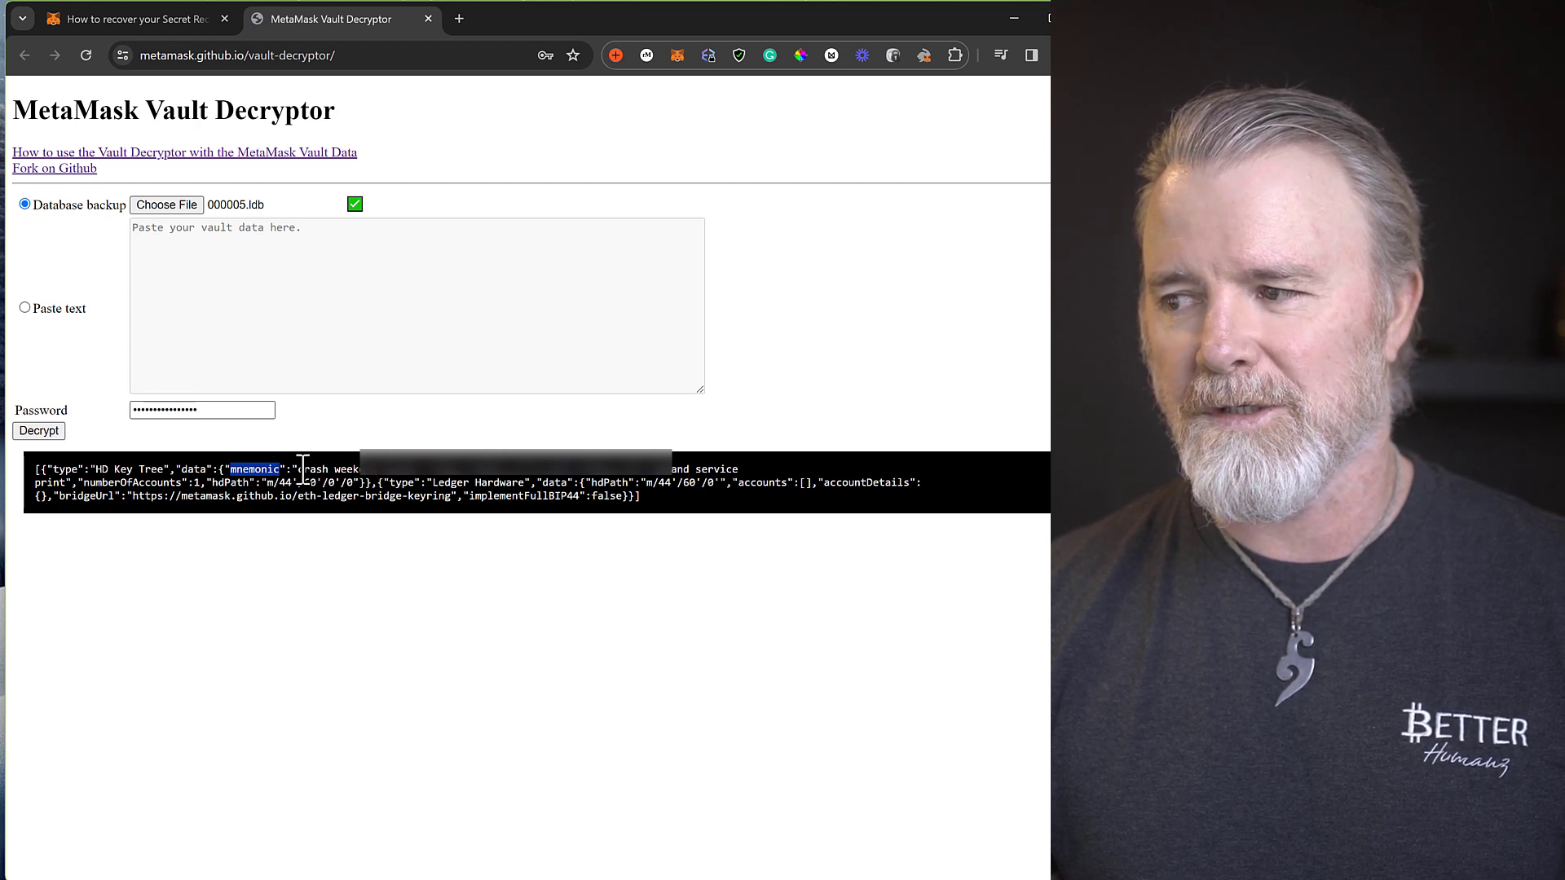
left_click_drag(296, 470, 664, 481)
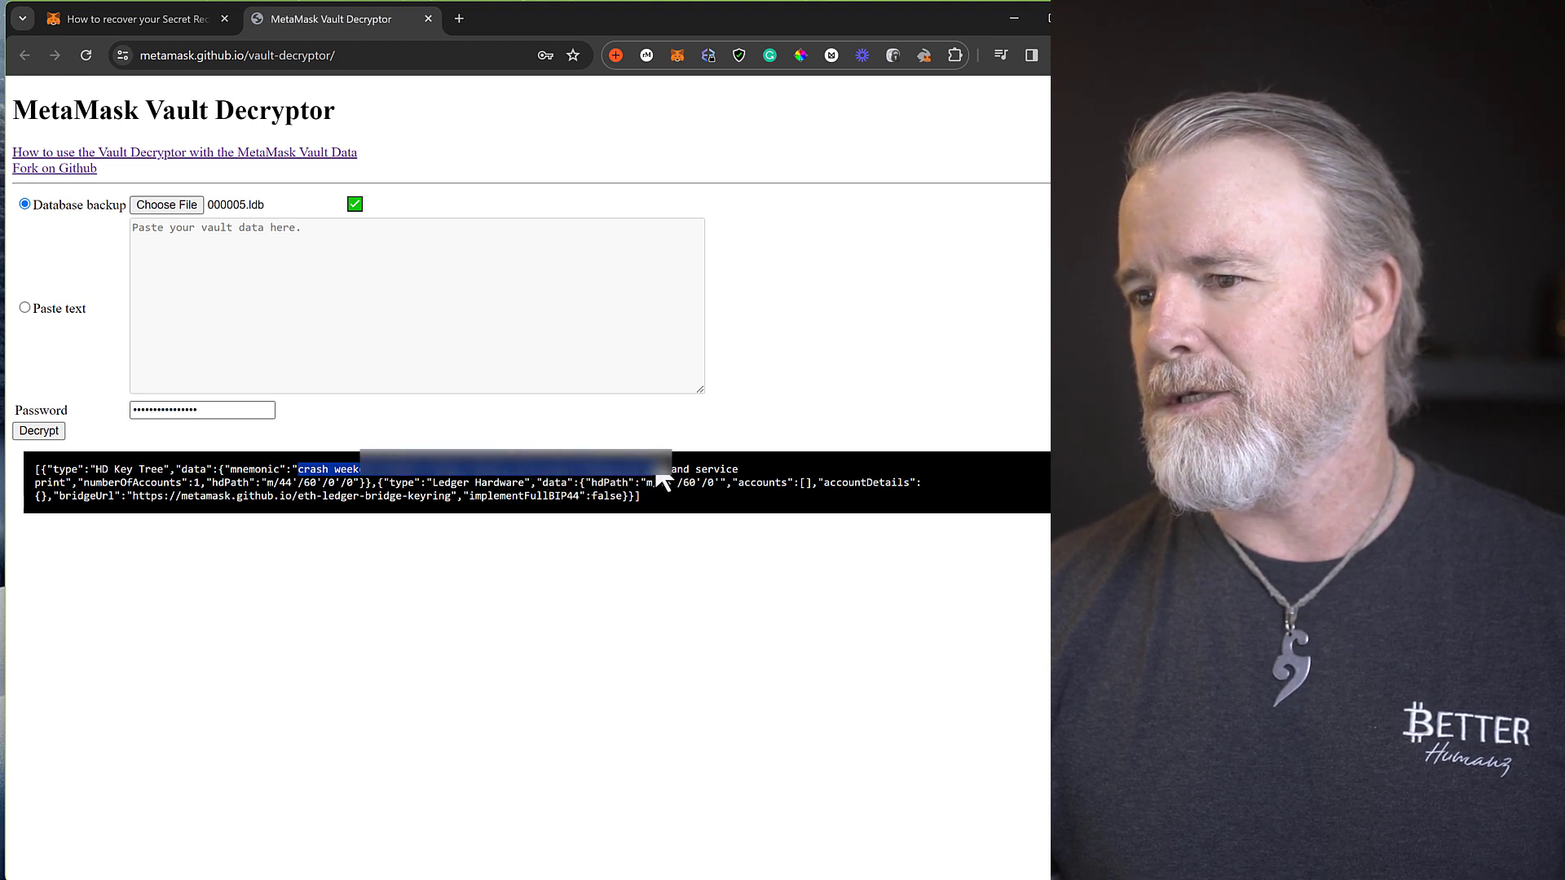
left_click_drag(725, 459, 737, 462)
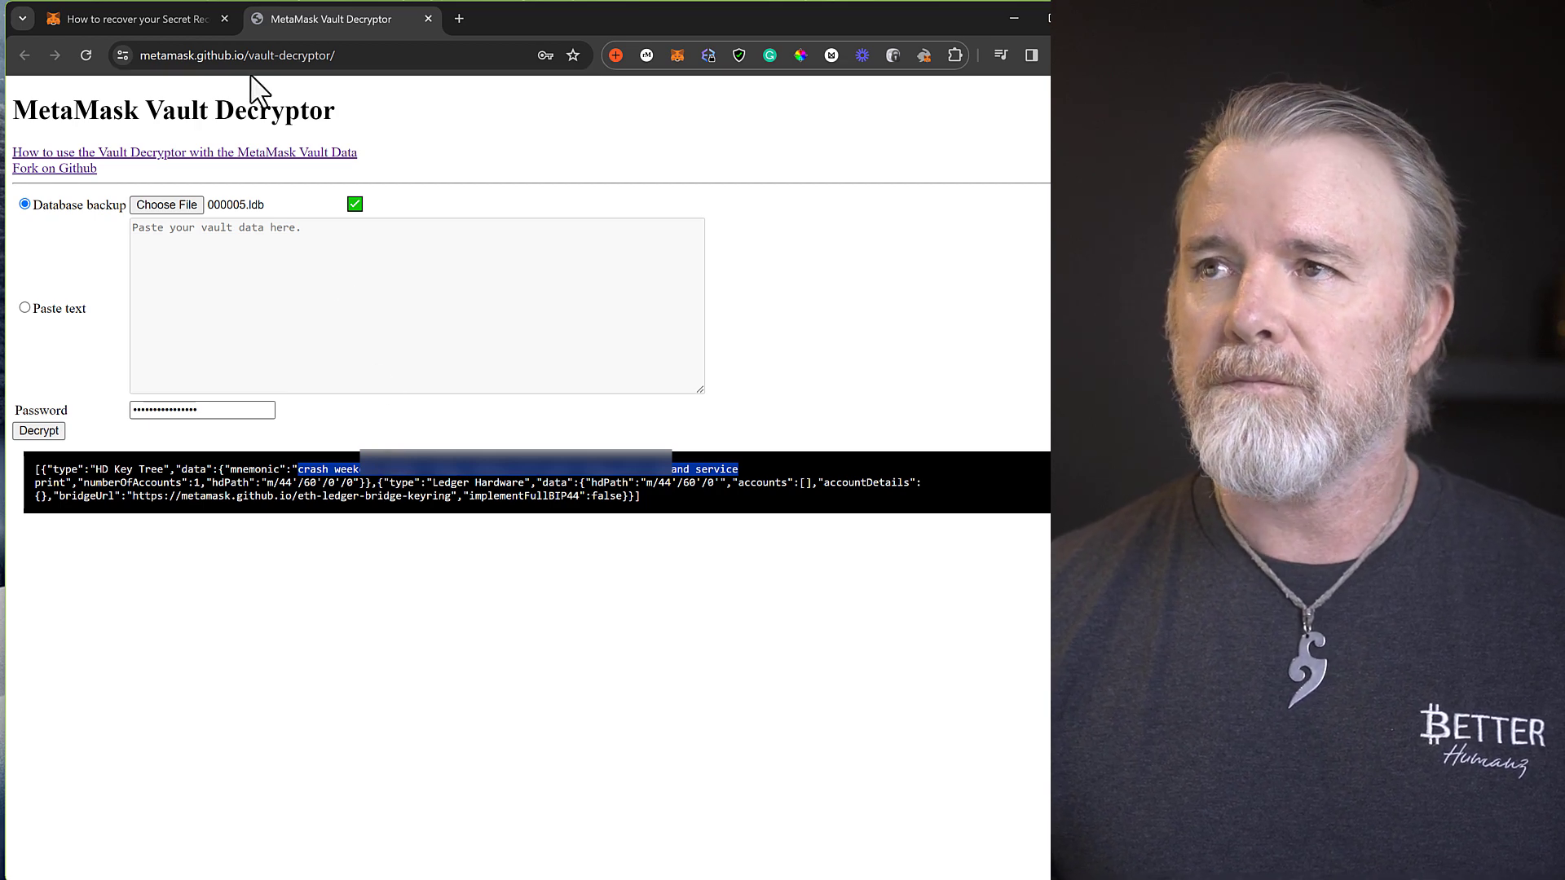
left_click(142, 19)
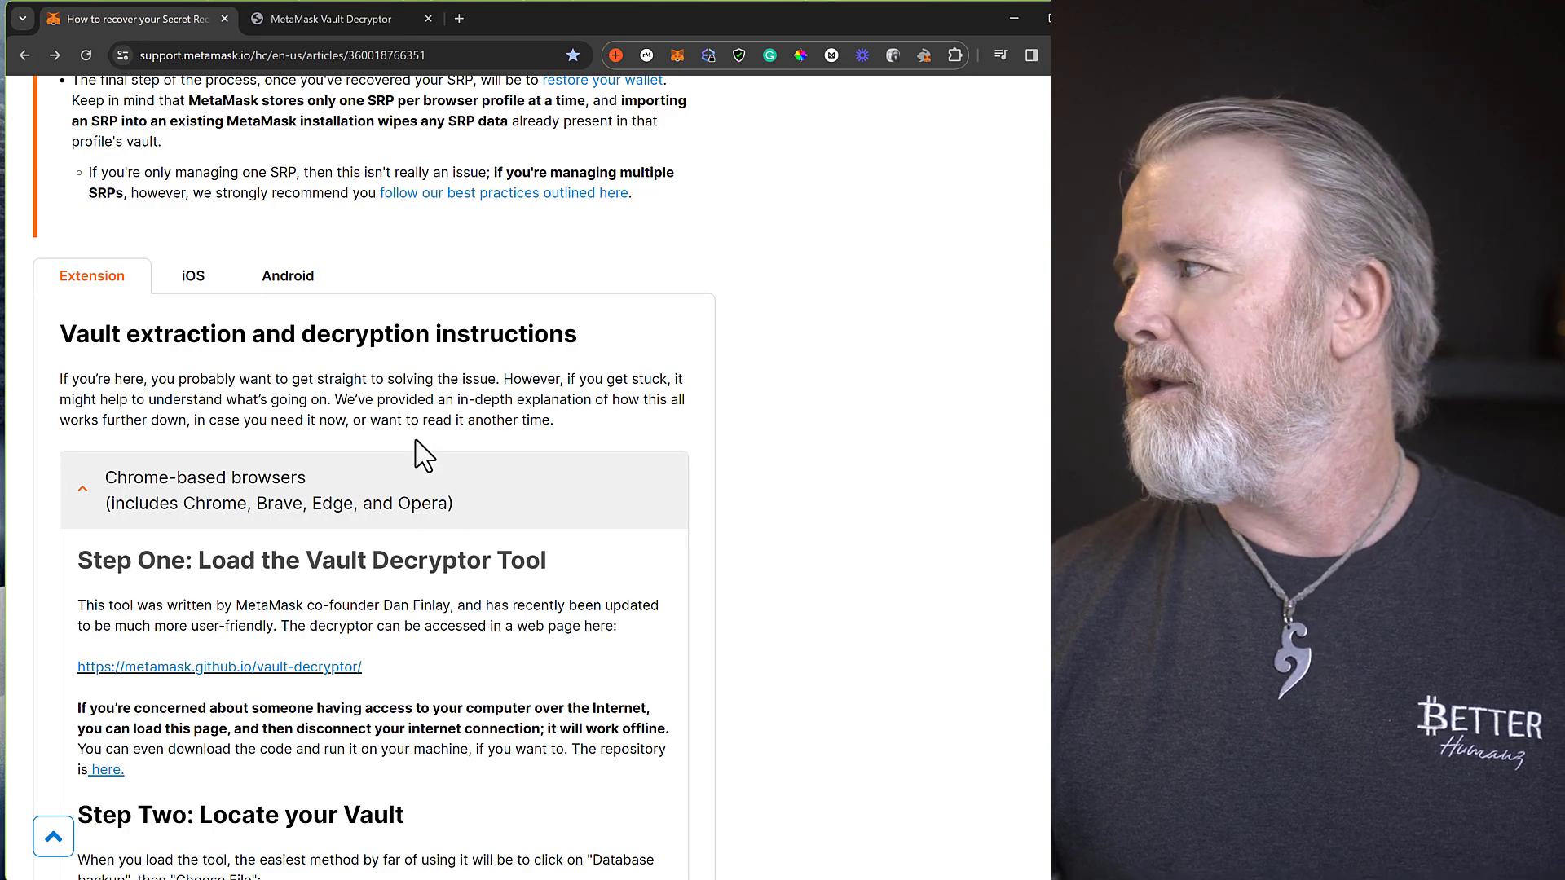
scroll(422, 455, "down", 1)
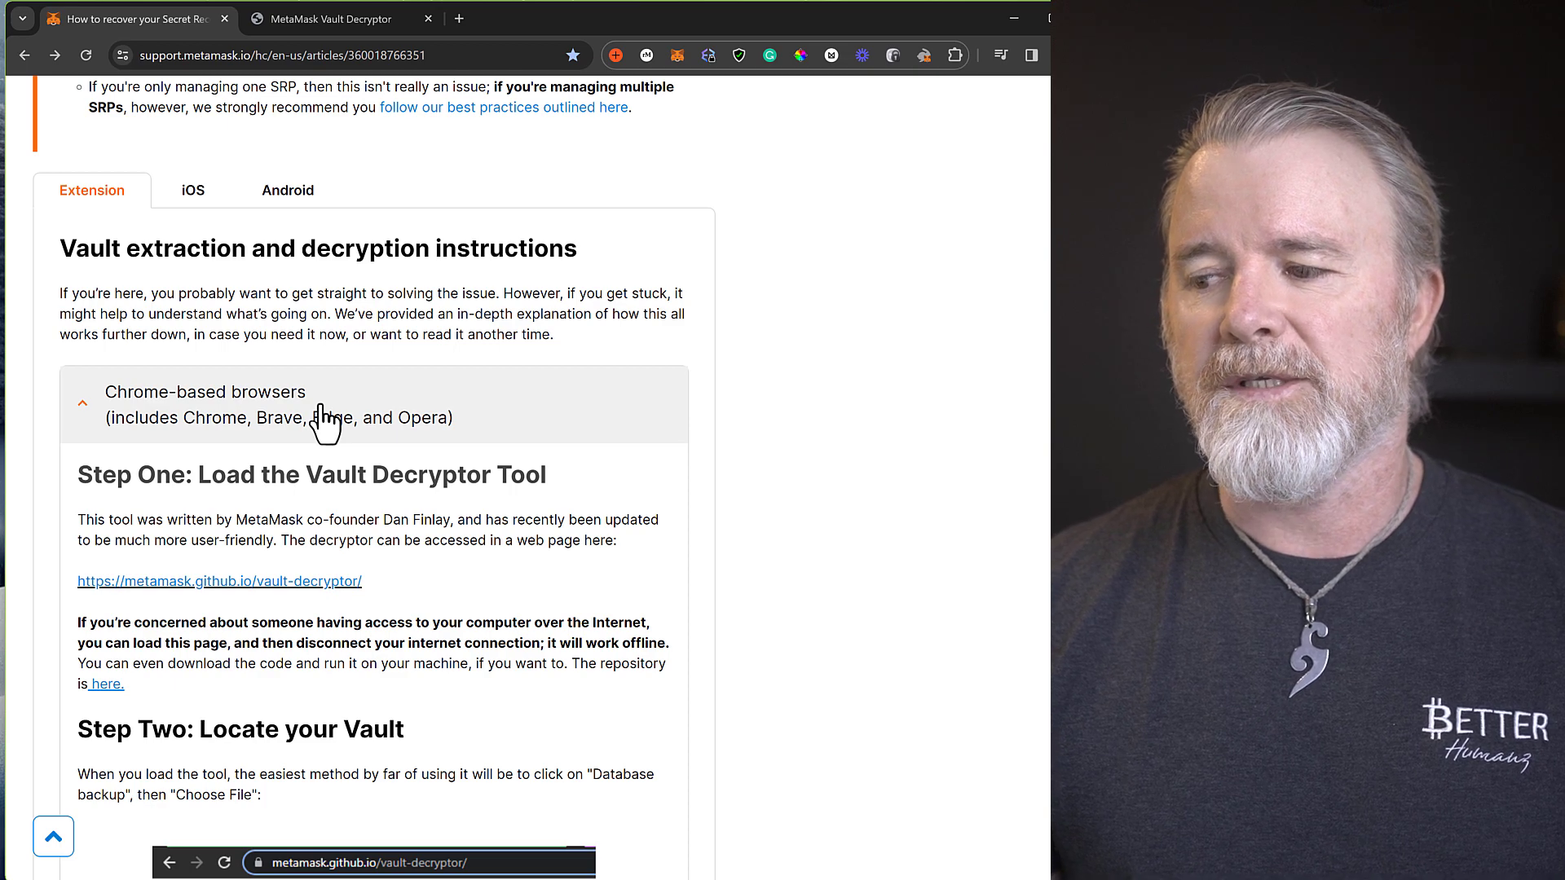
scroll(325, 422, "down", 3)
scroll(325, 422, "down", 3)
scroll(325, 422, "down", 2)
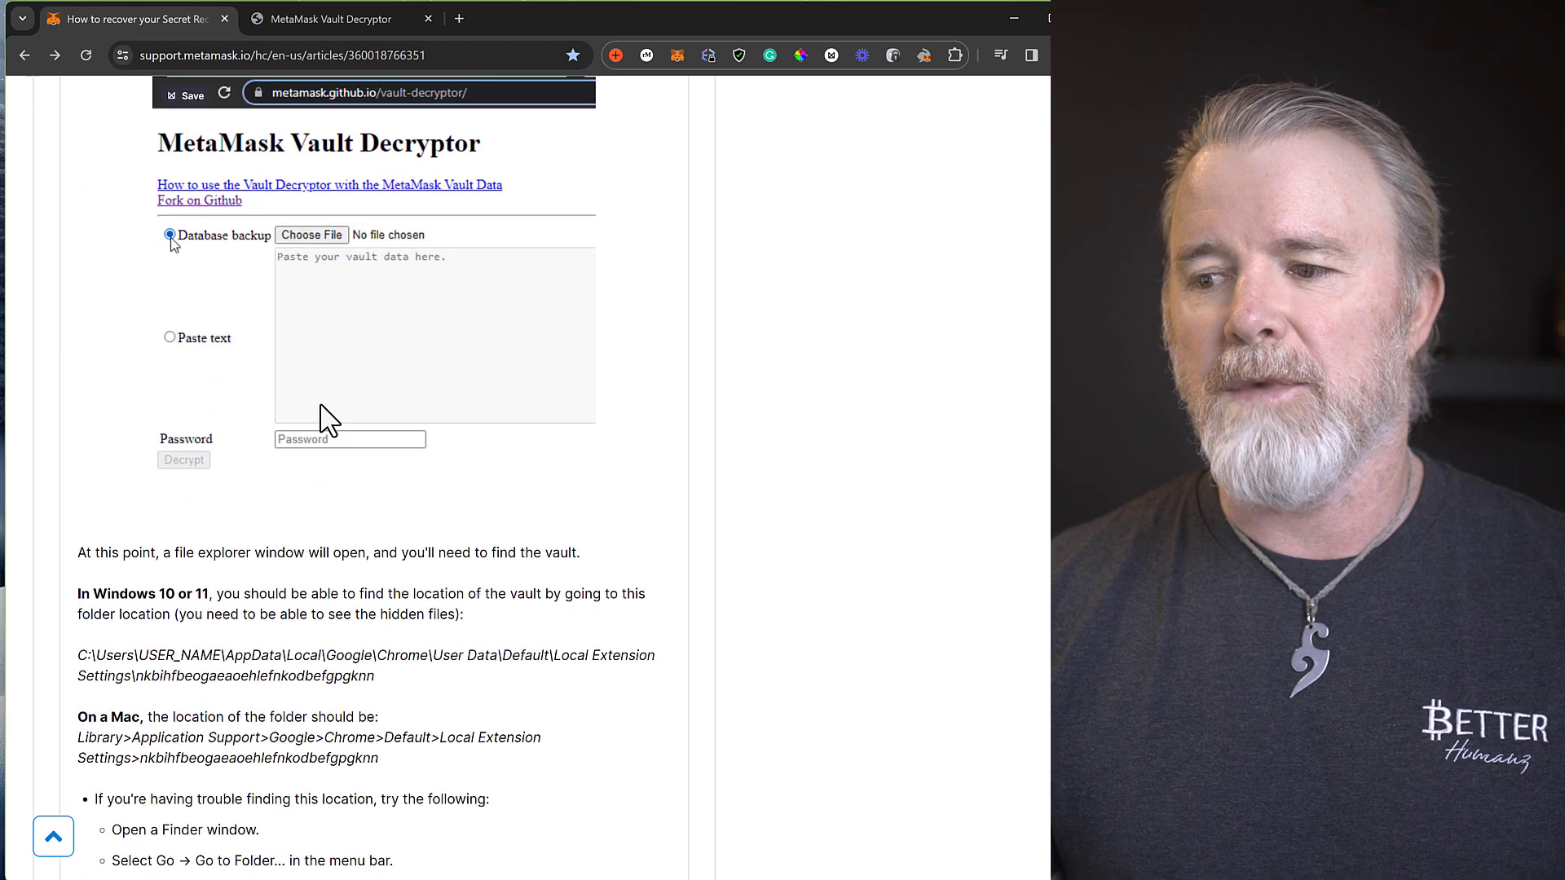
scroll(327, 422, "down", 3)
scroll(329, 423, "down", 1)
scroll(321, 406, "down", 2)
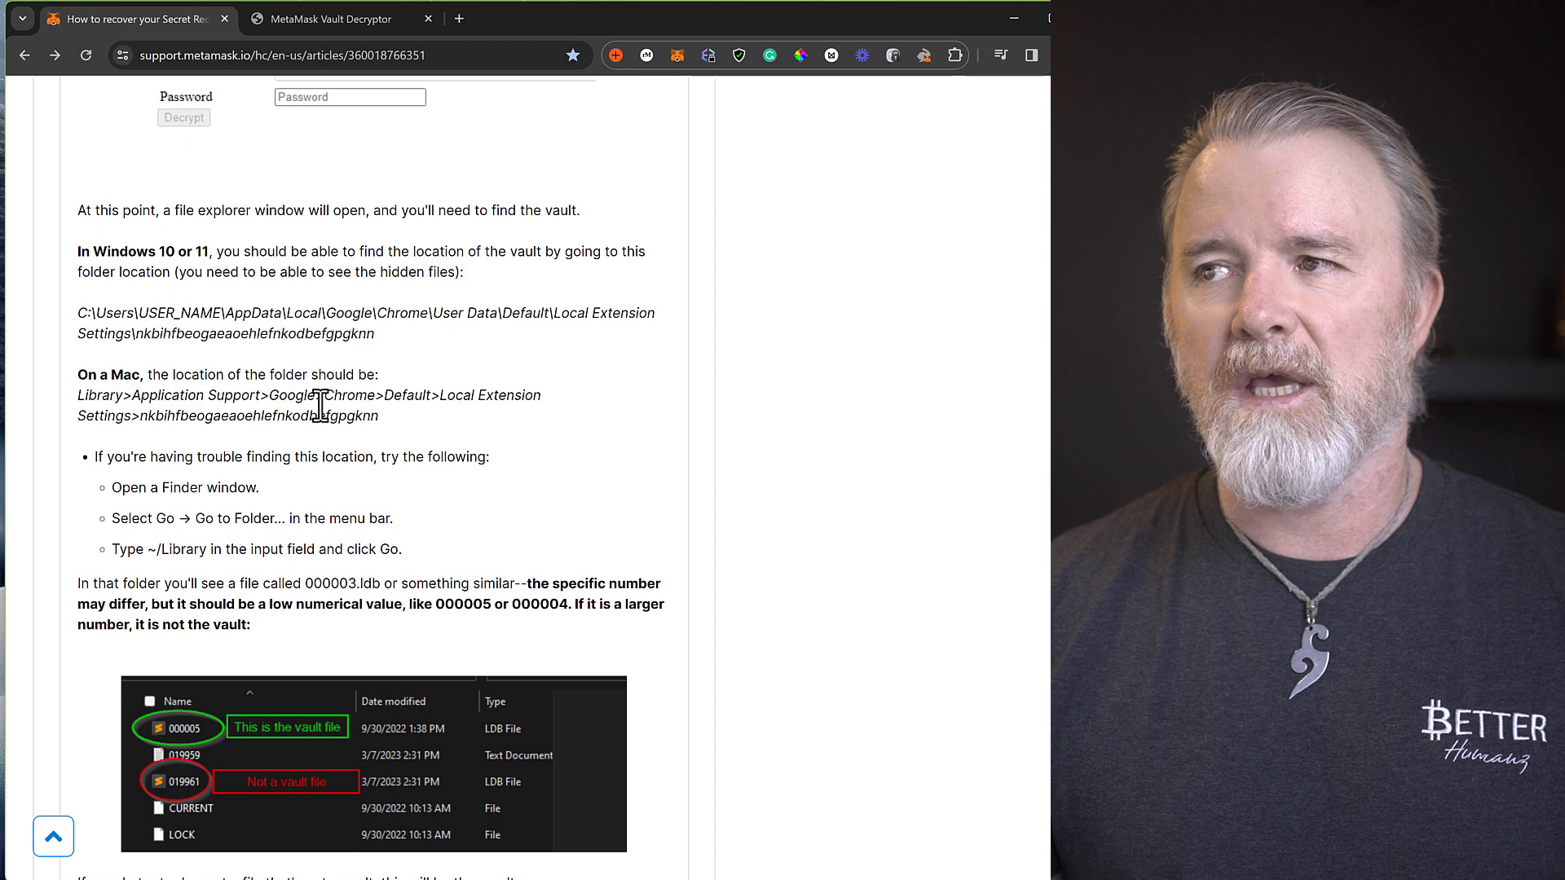
scroll(309, 394, "up", 3)
scroll(306, 385, "up", 2)
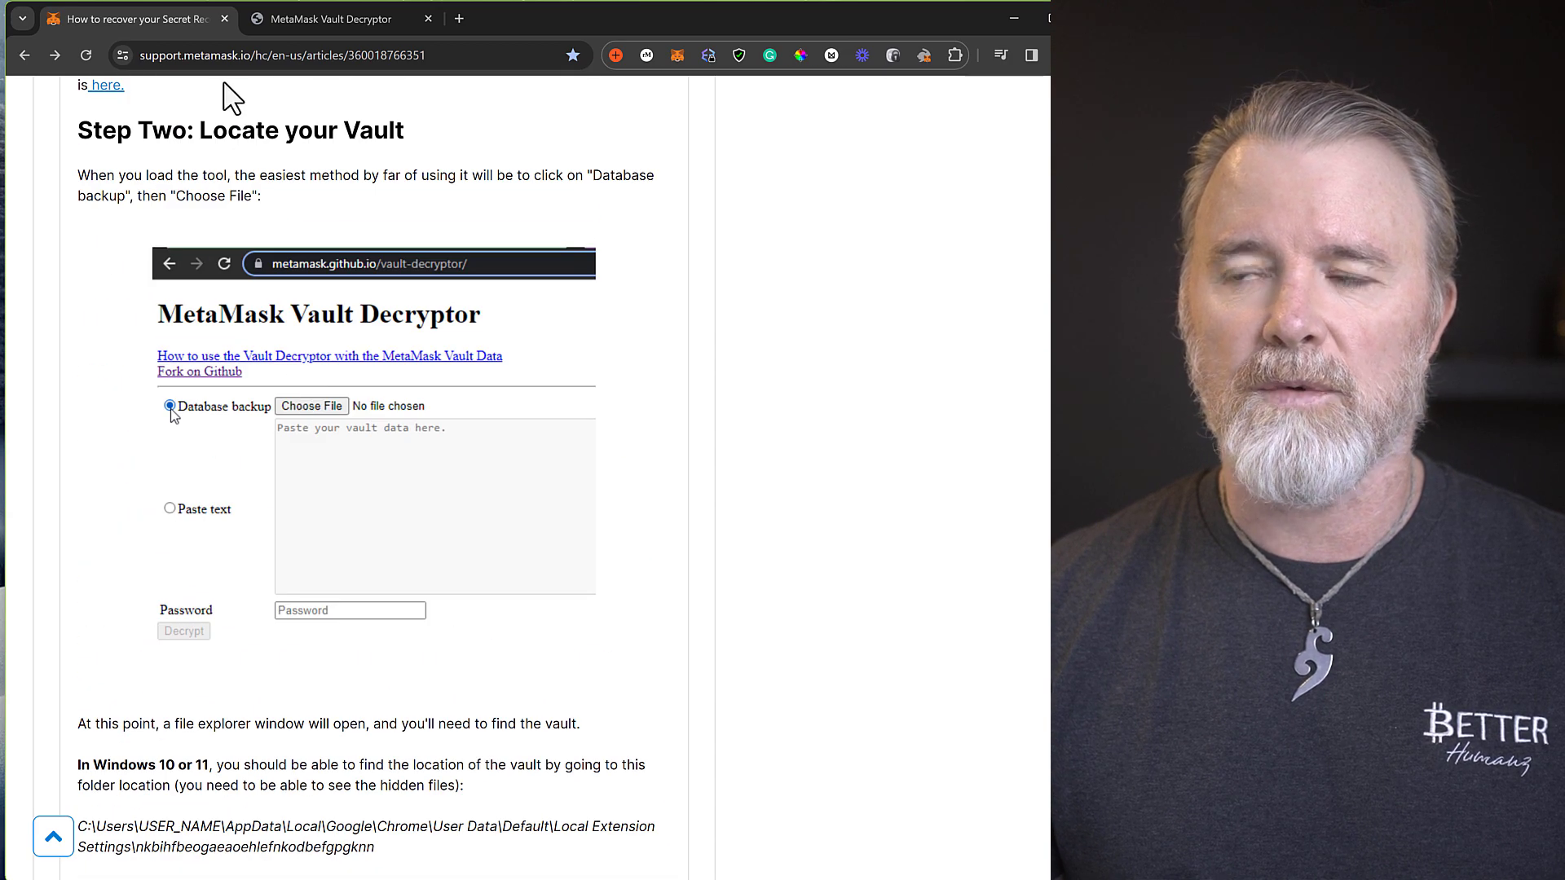
scroll(245, 367, "down", 1)
scroll(244, 489, "down", 4)
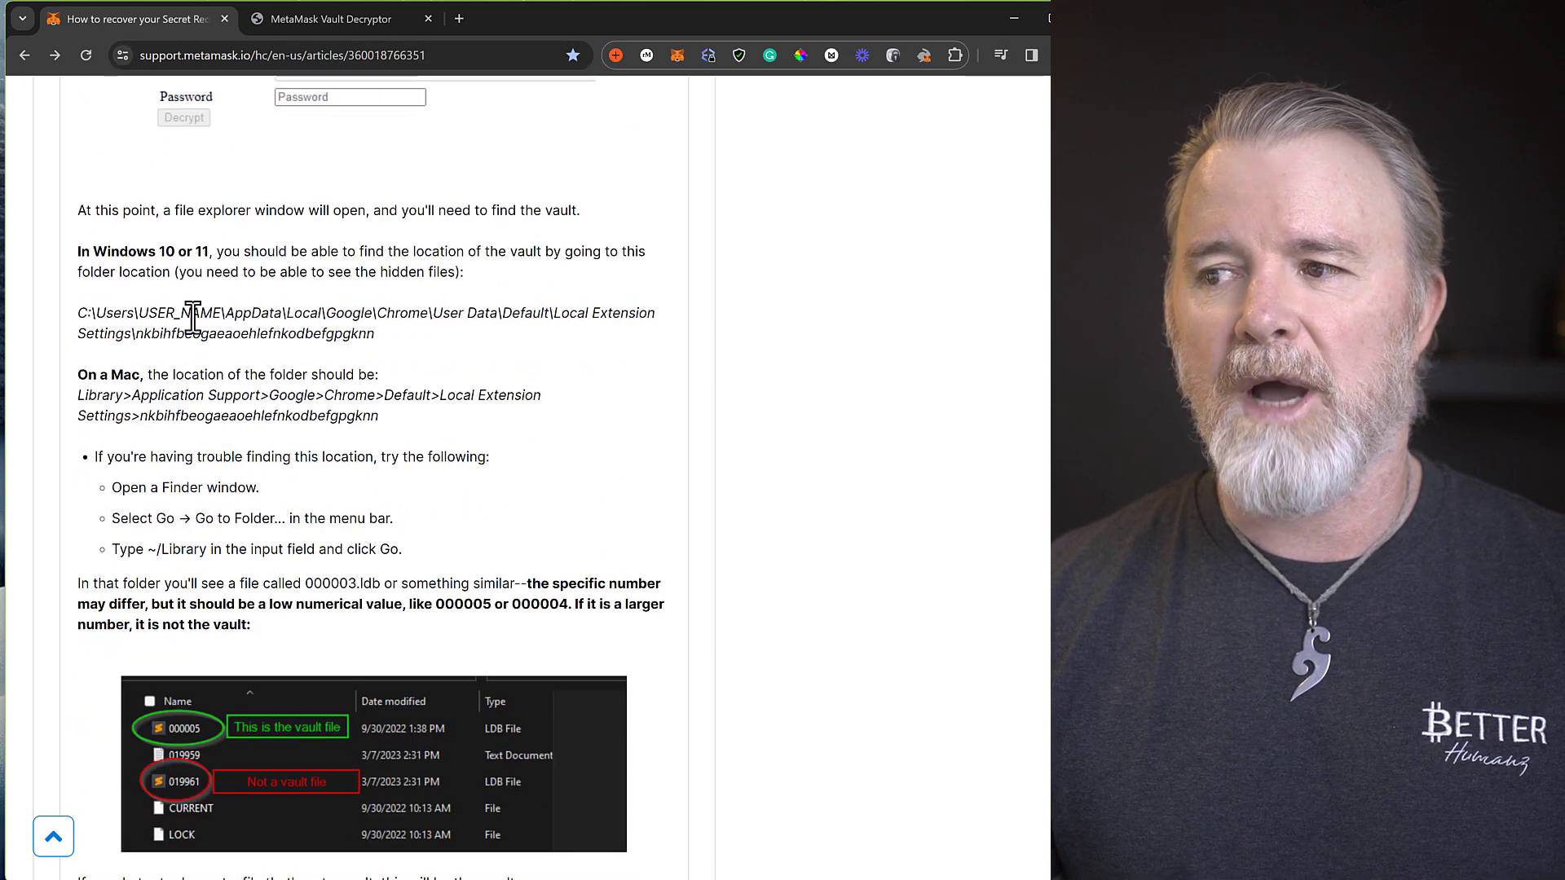
left_click_drag(378, 419, 75, 272)
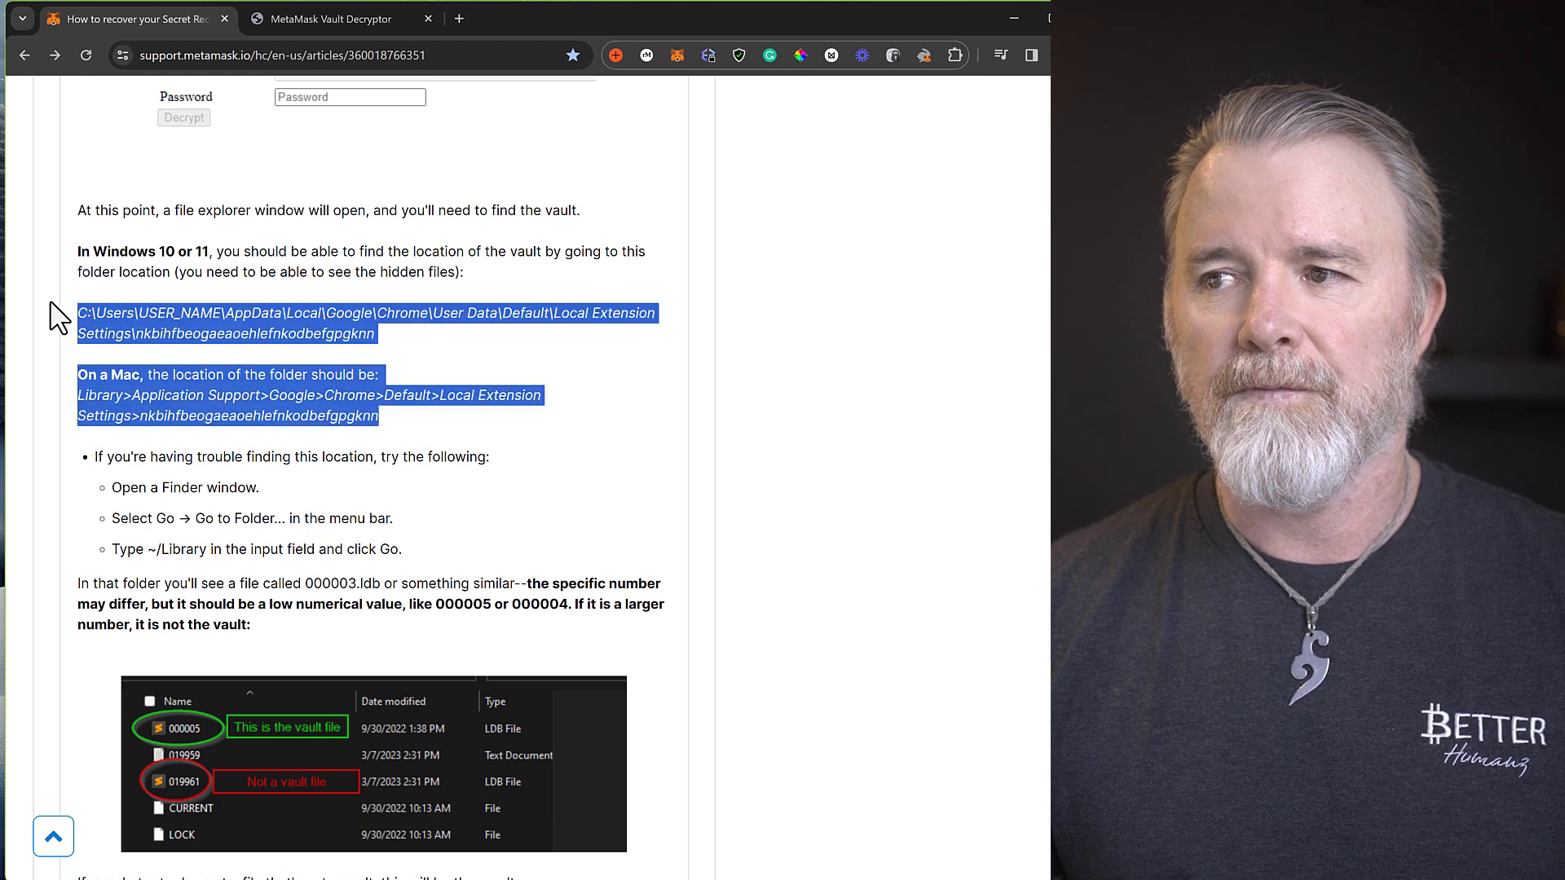
scroll(283, 330, "down", 1)
scroll(283, 330, "down", 2)
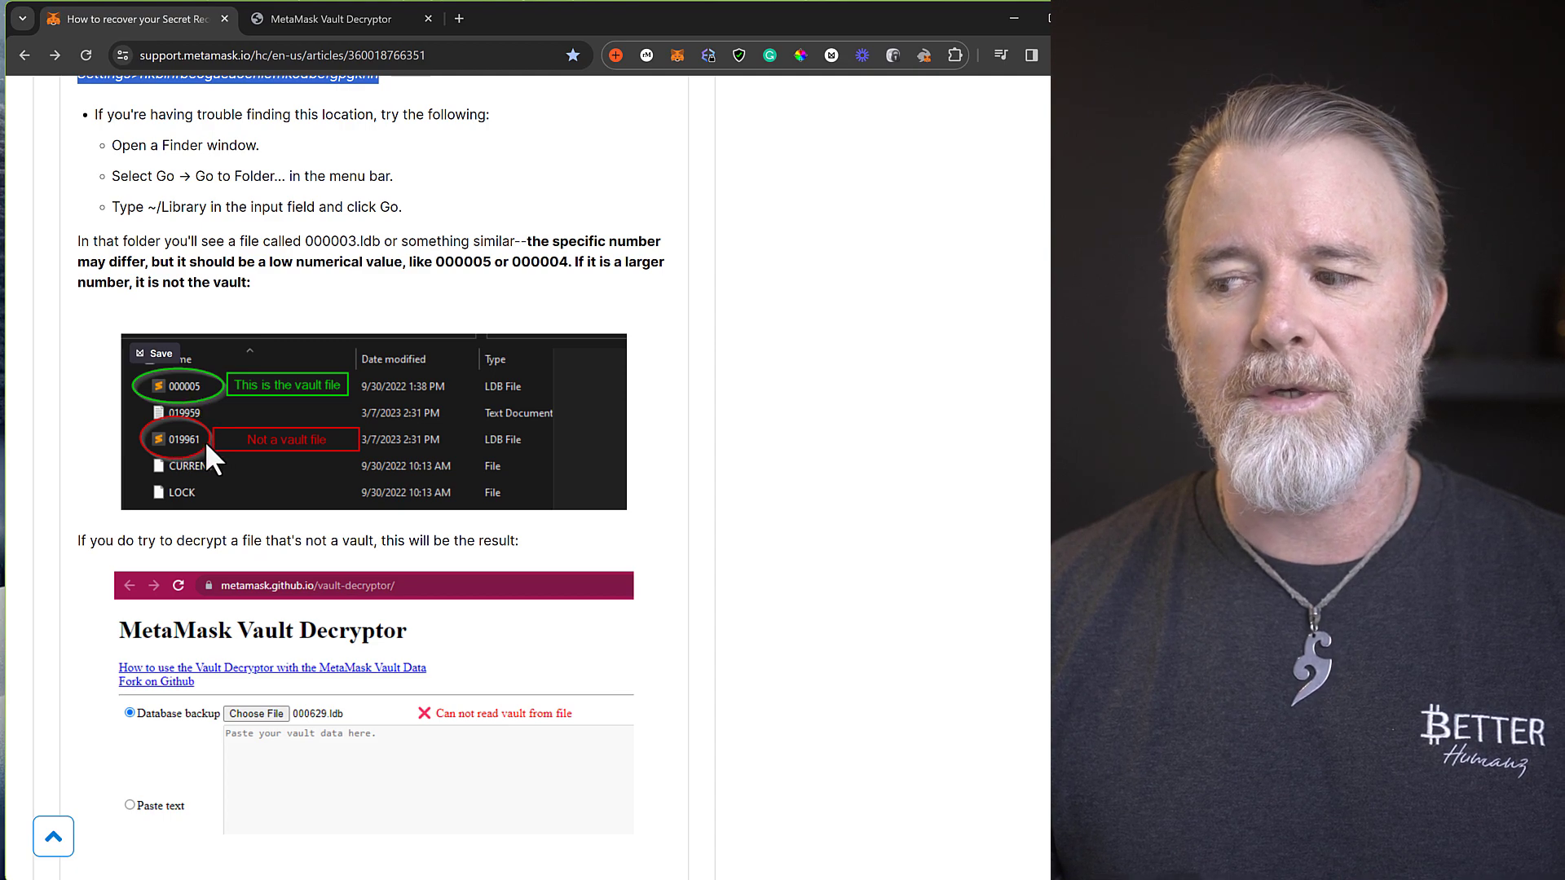
scroll(209, 448, "down", 2)
scroll(367, 417, "down", 1)
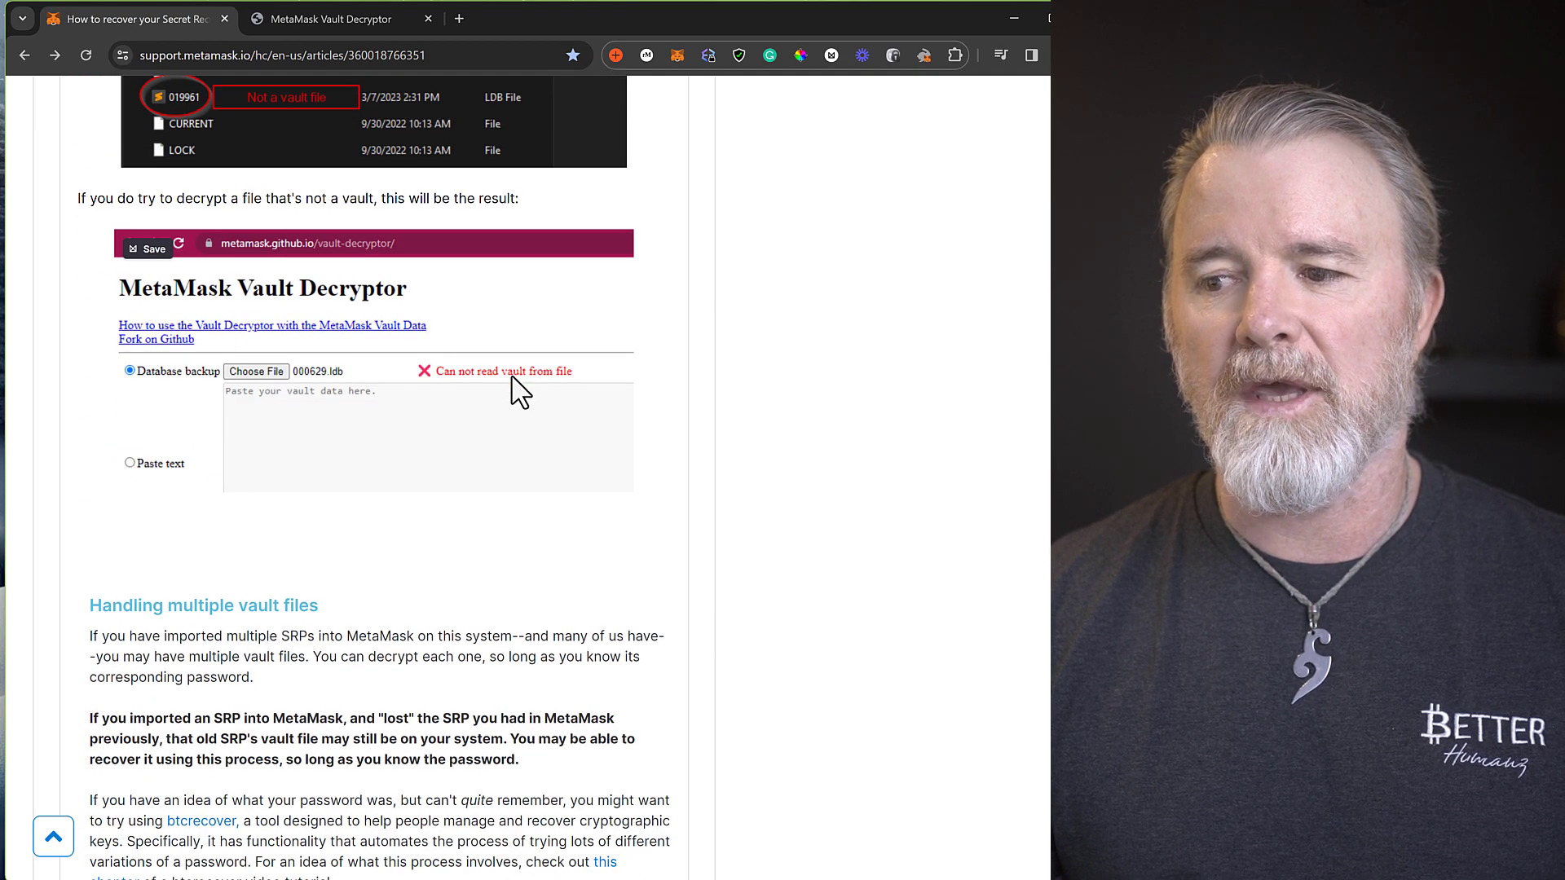
scroll(404, 434, "down", 2)
scroll(404, 435, "down", 1)
scroll(403, 435, "down", 1)
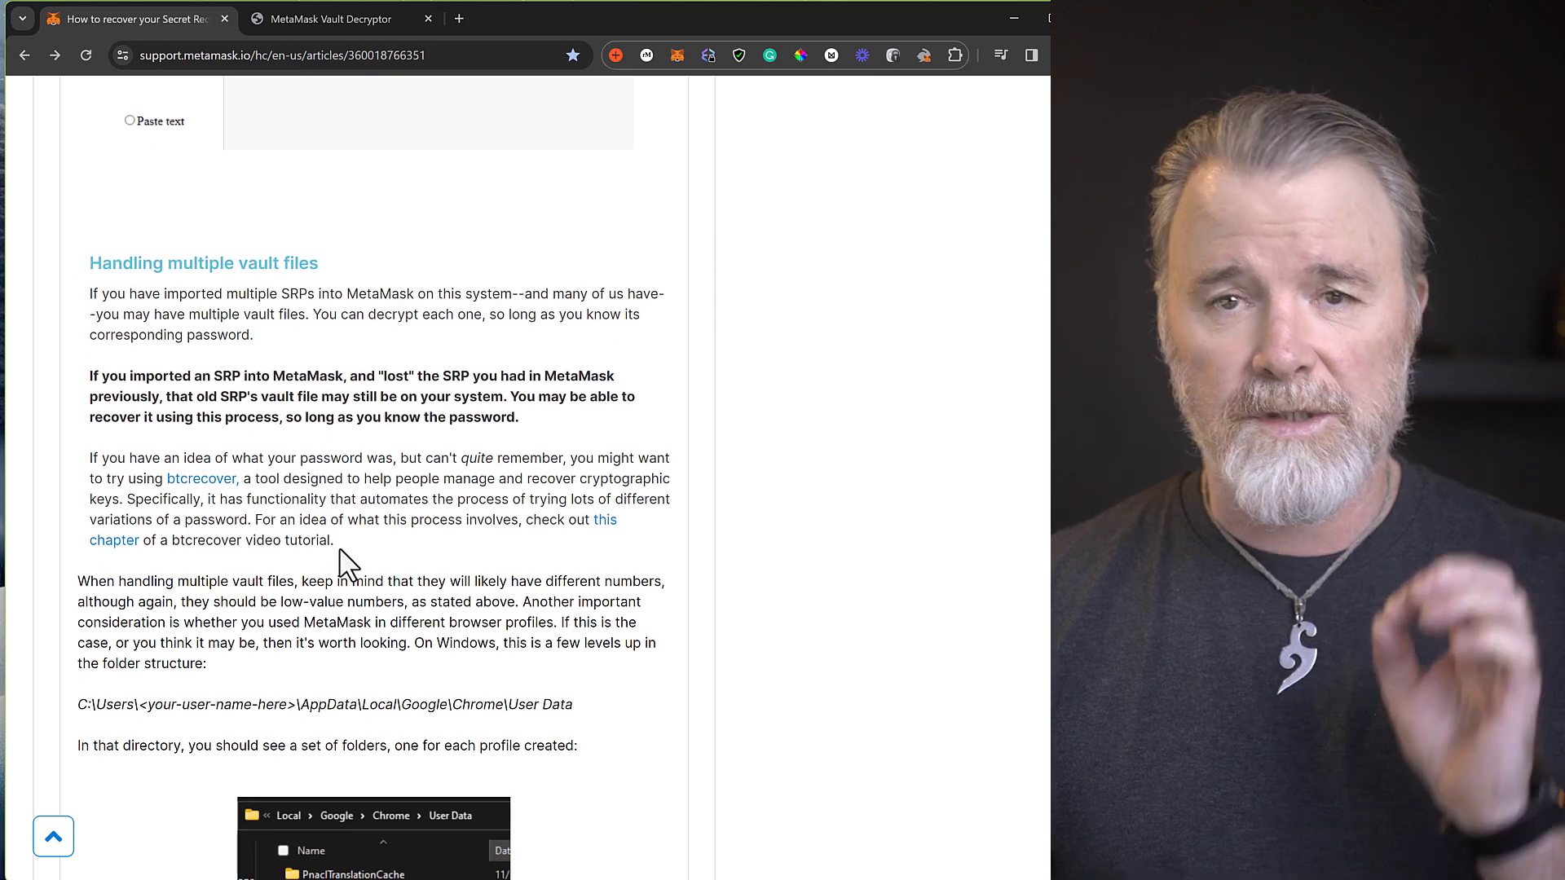
scroll(347, 563, "down", 1)
scroll(346, 562, "down", 2)
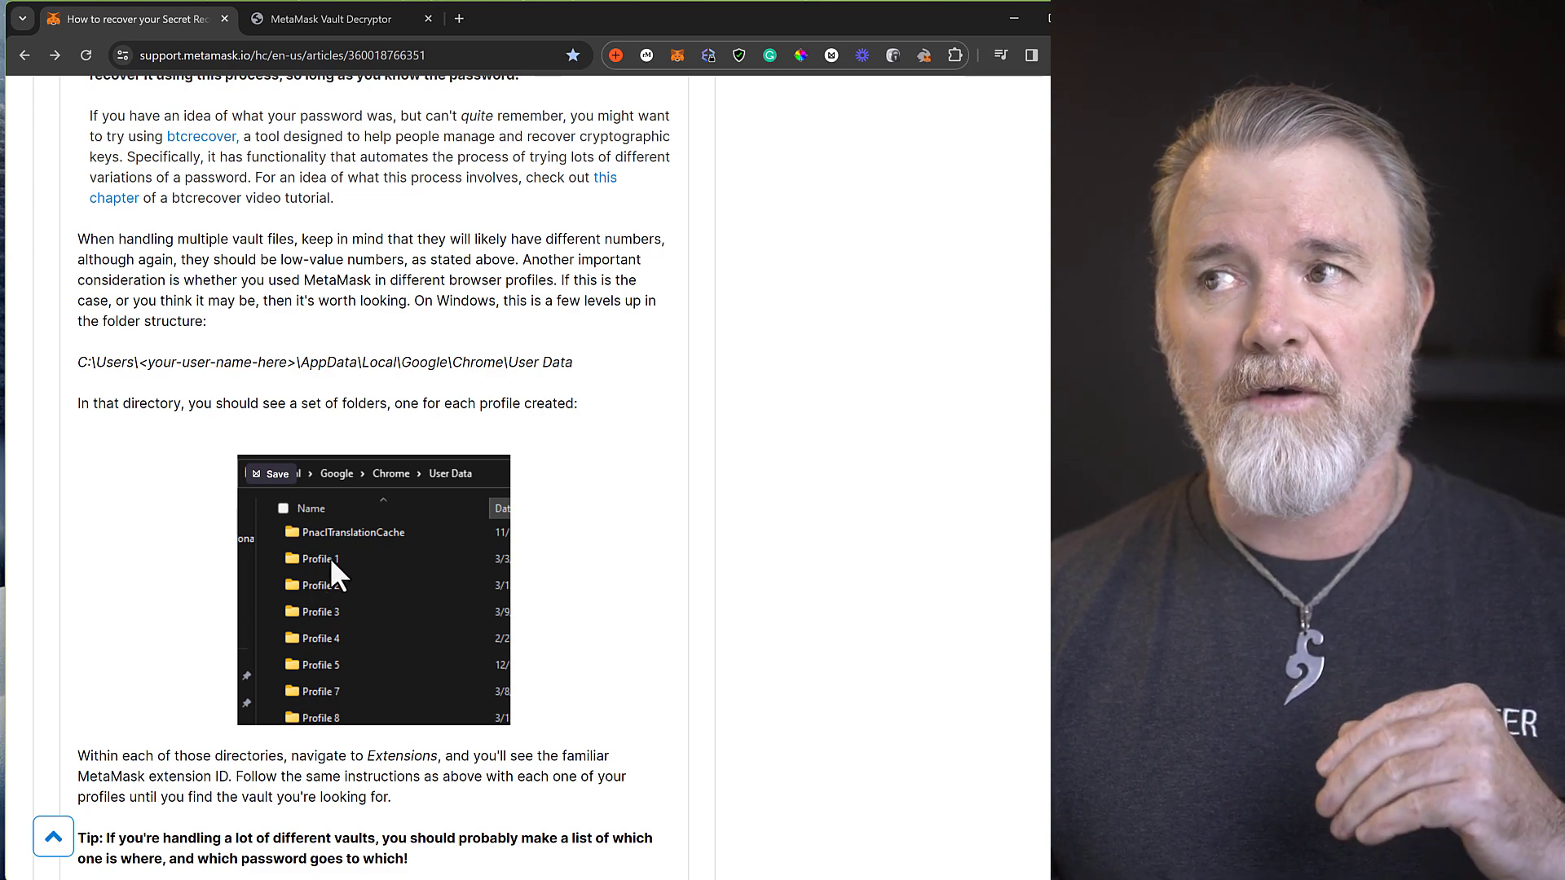
scroll(330, 556, "up", 2)
scroll(330, 556, "up", 2)
scroll(330, 558, "up", 4)
scroll(331, 557, "up", 4)
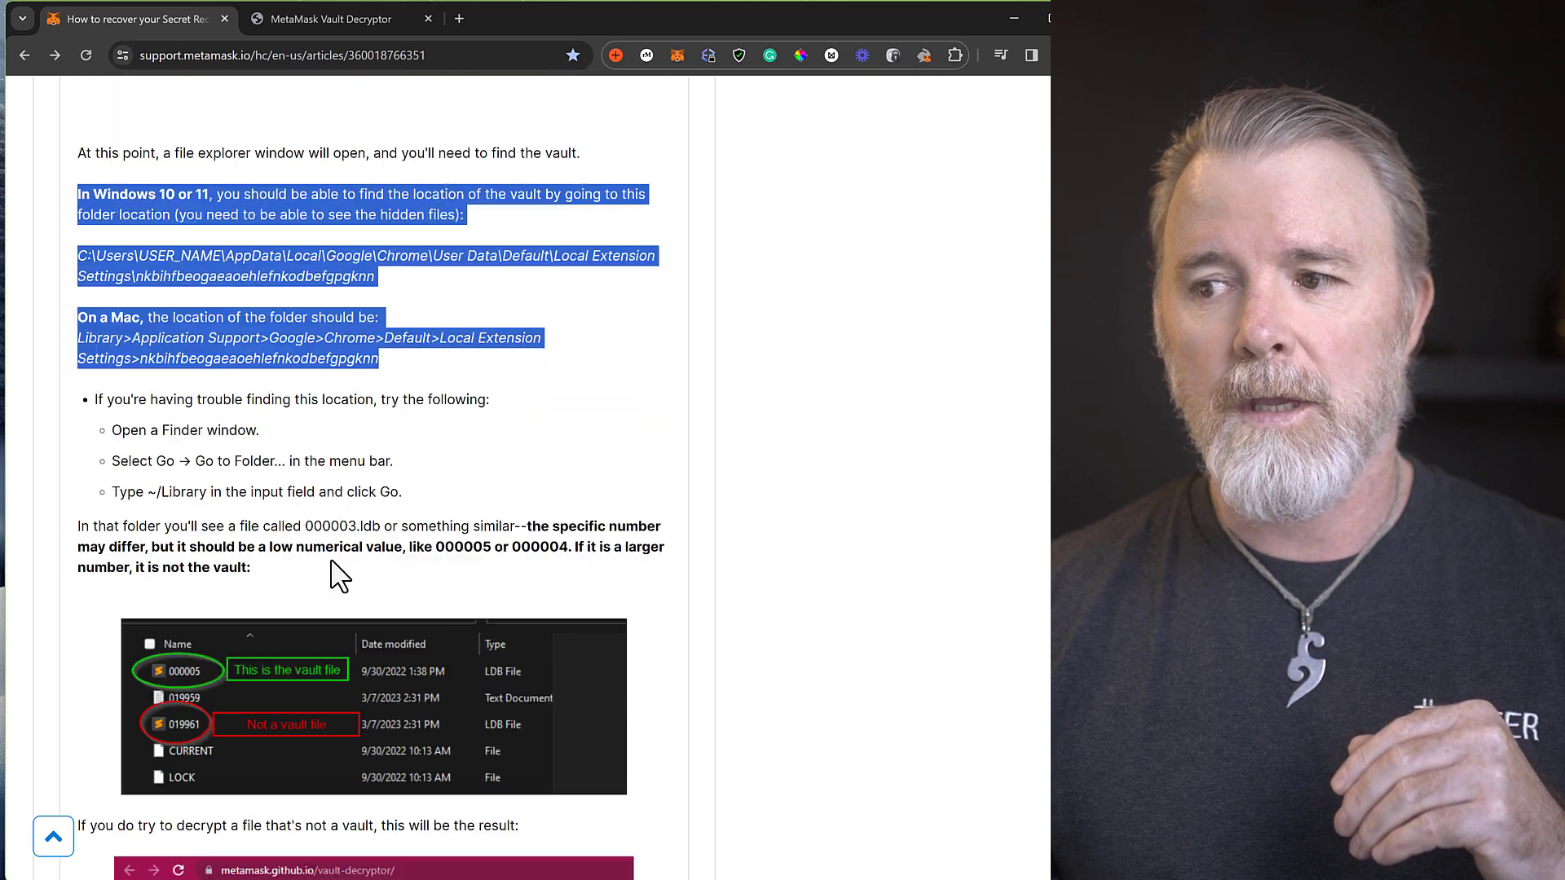
scroll(331, 539, "up", 2)
left_click(263, 447)
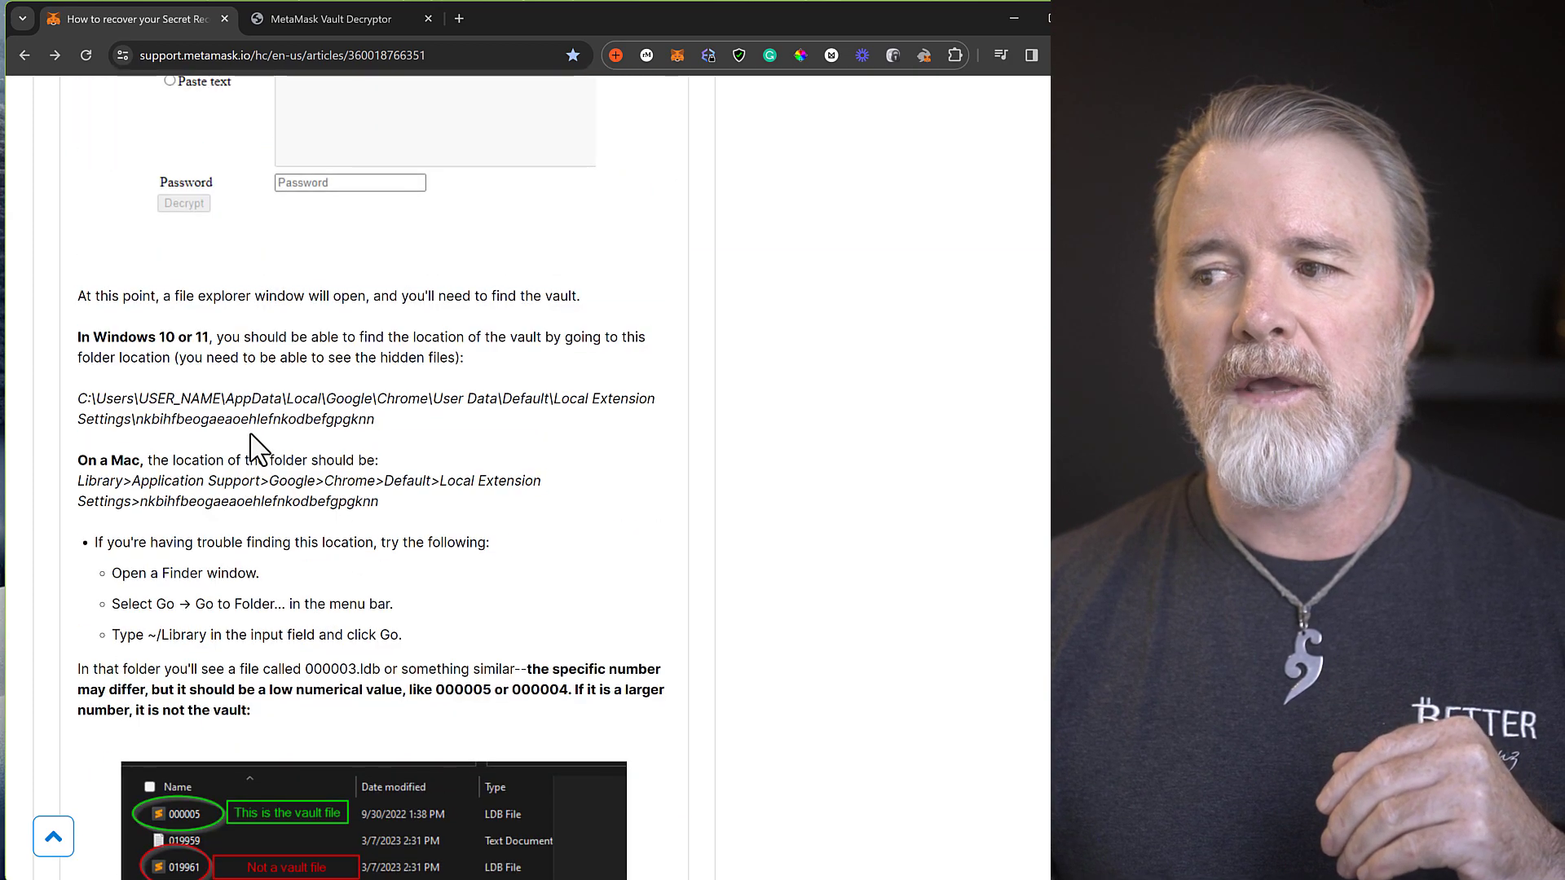
left_click_drag(376, 420, 215, 418)
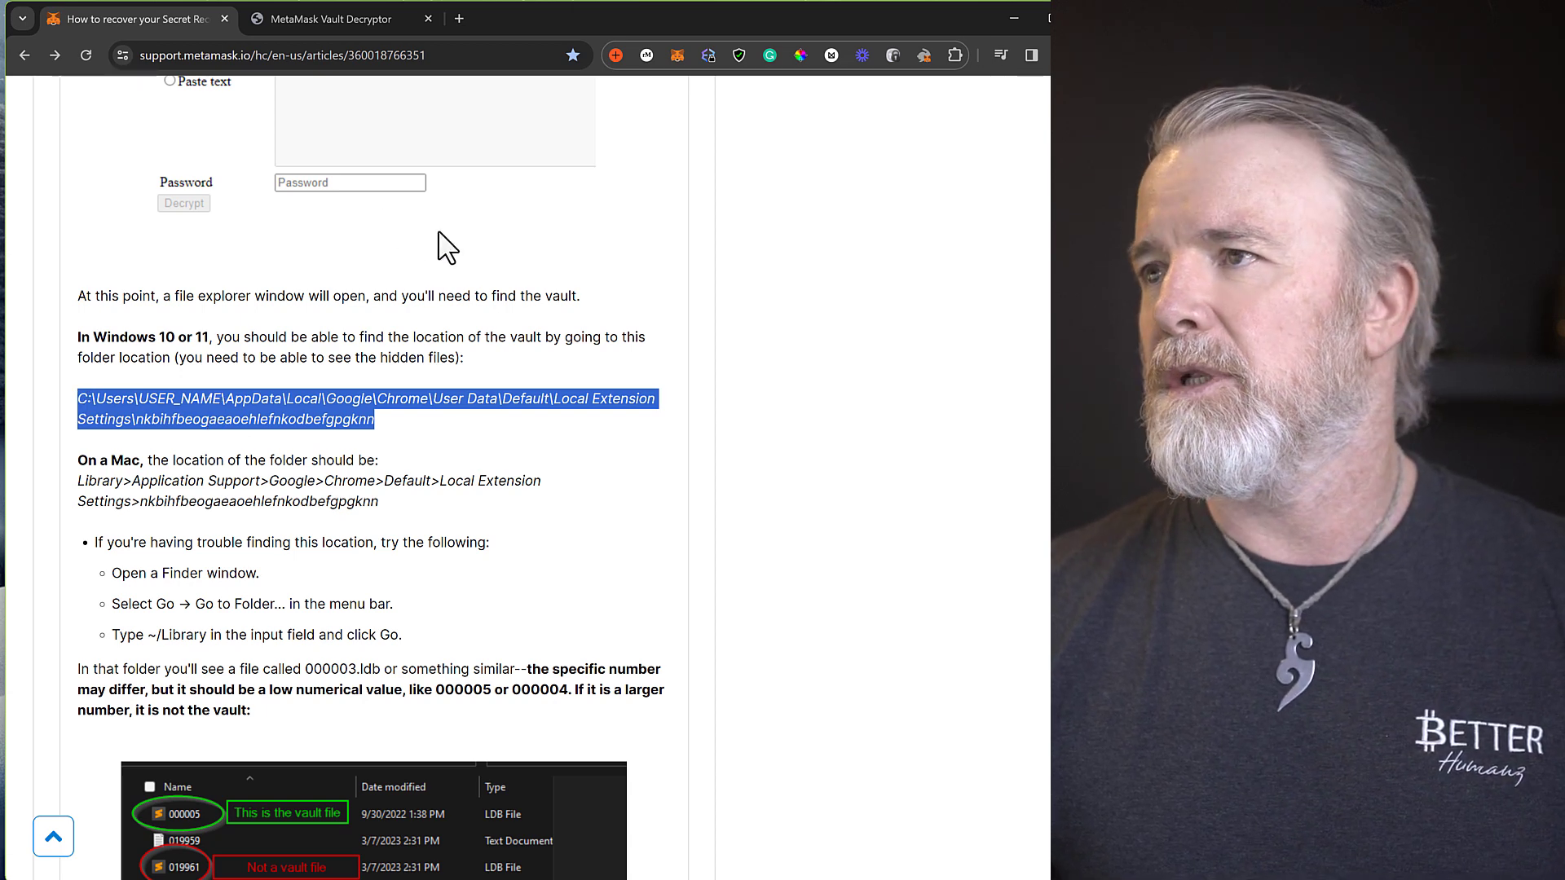
In the file chooser, browse from Chrome to User Data\Profile 10\Local Extension Settings
left_click(333, 19)
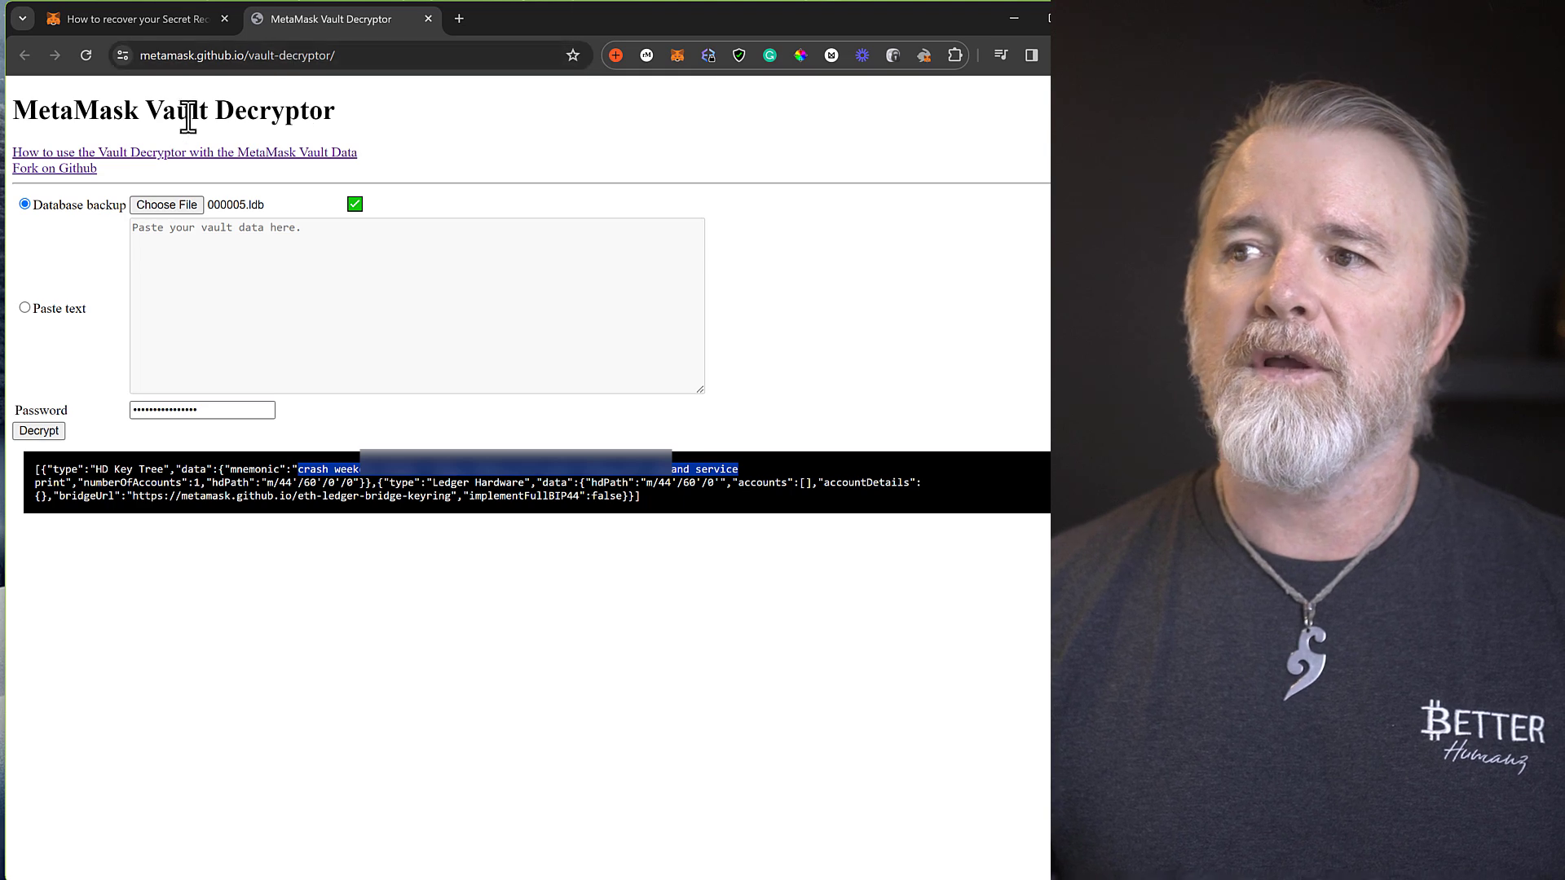
left_click(166, 205)
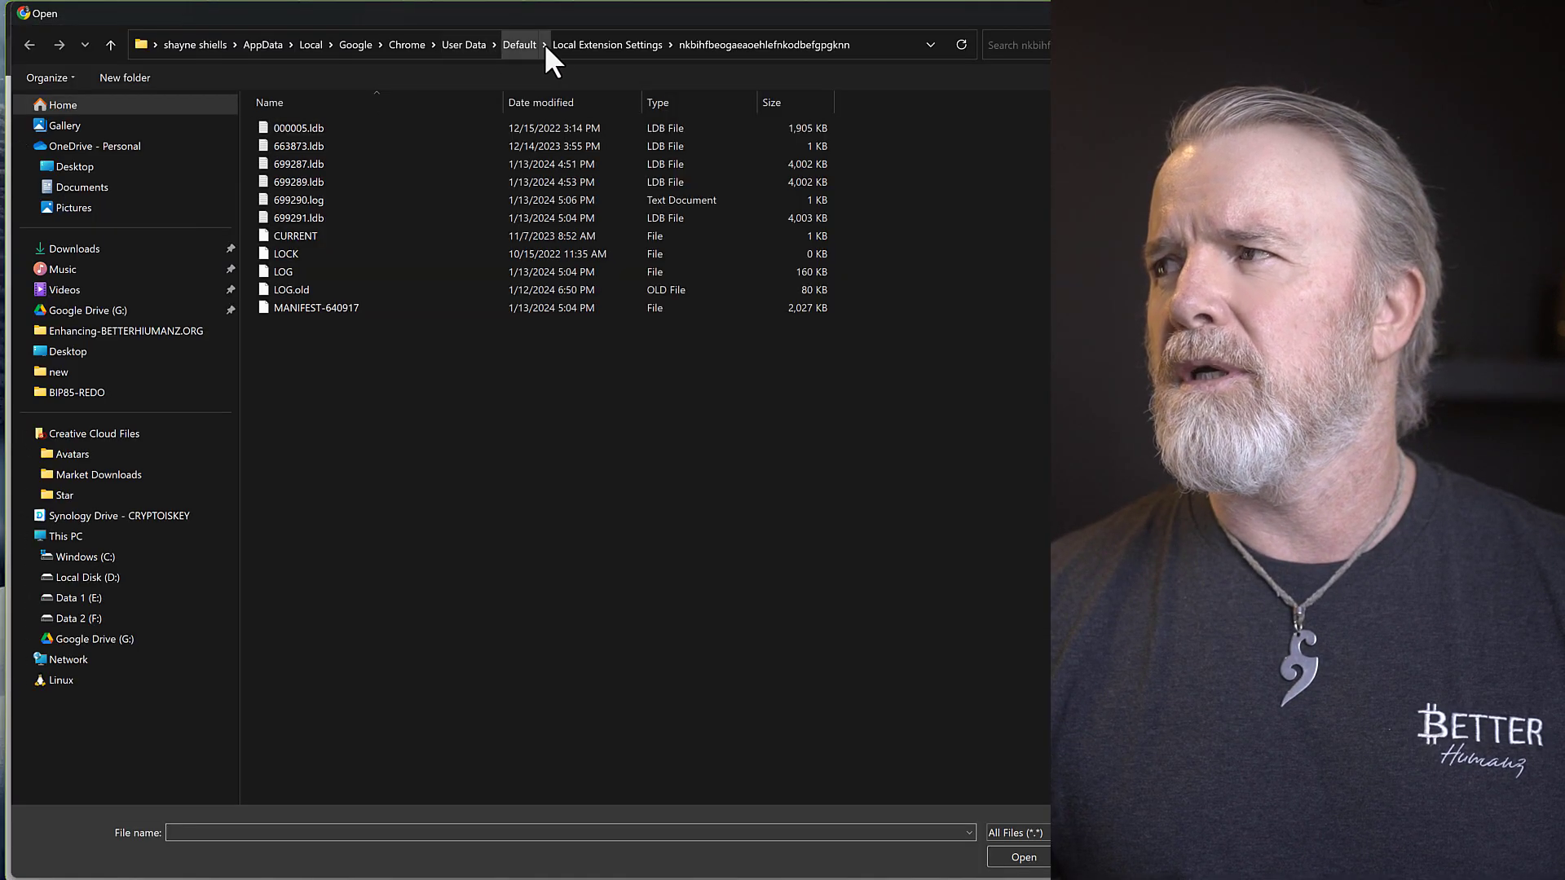
left_click(407, 44)
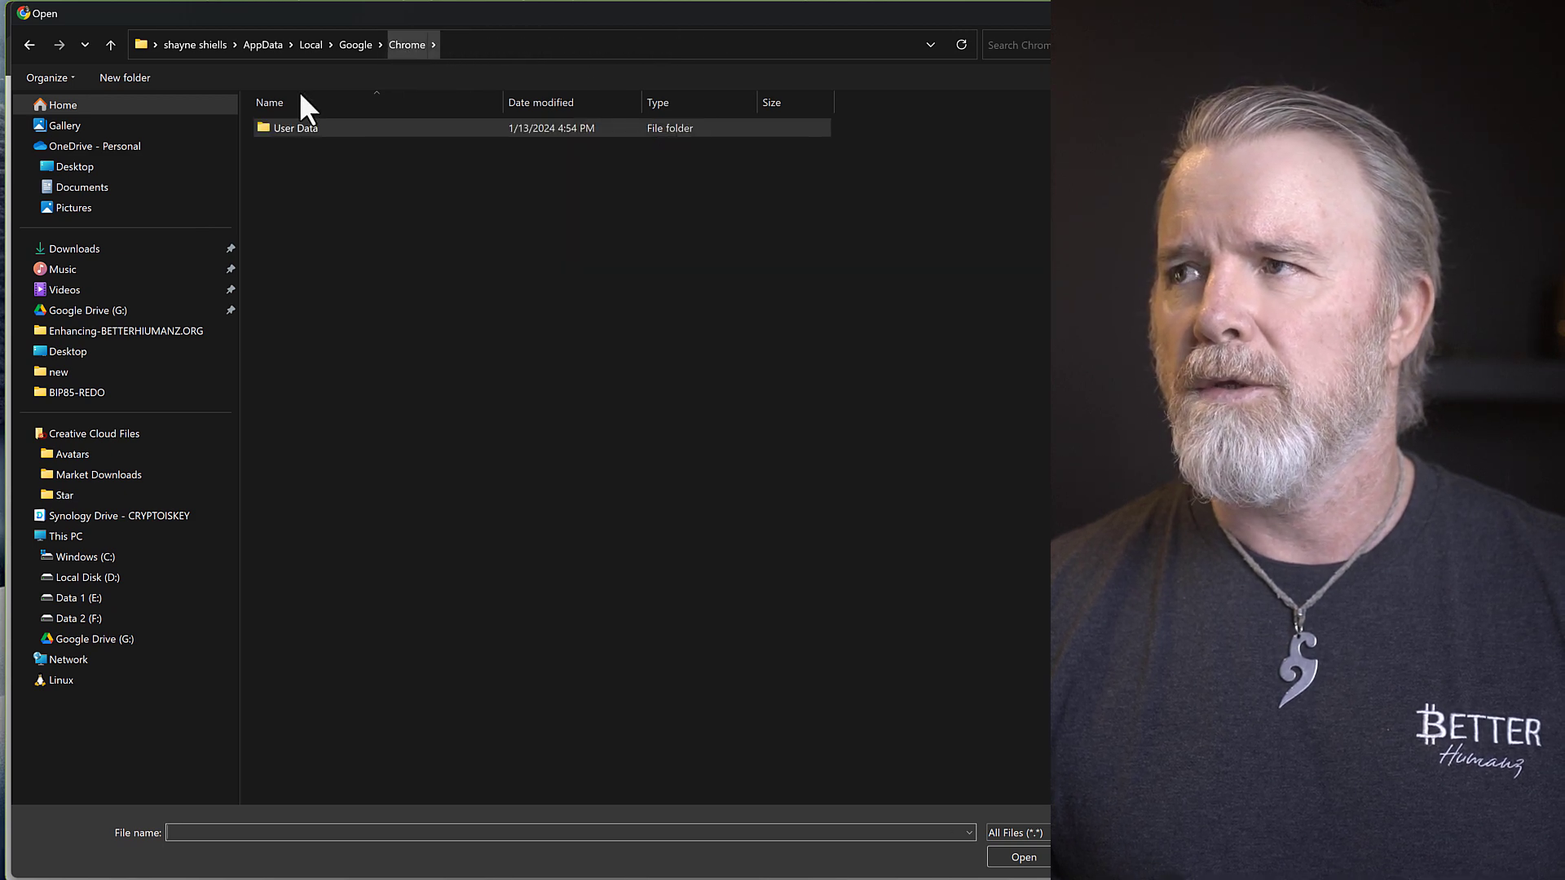
left_click(277, 124)
double_click(278, 125)
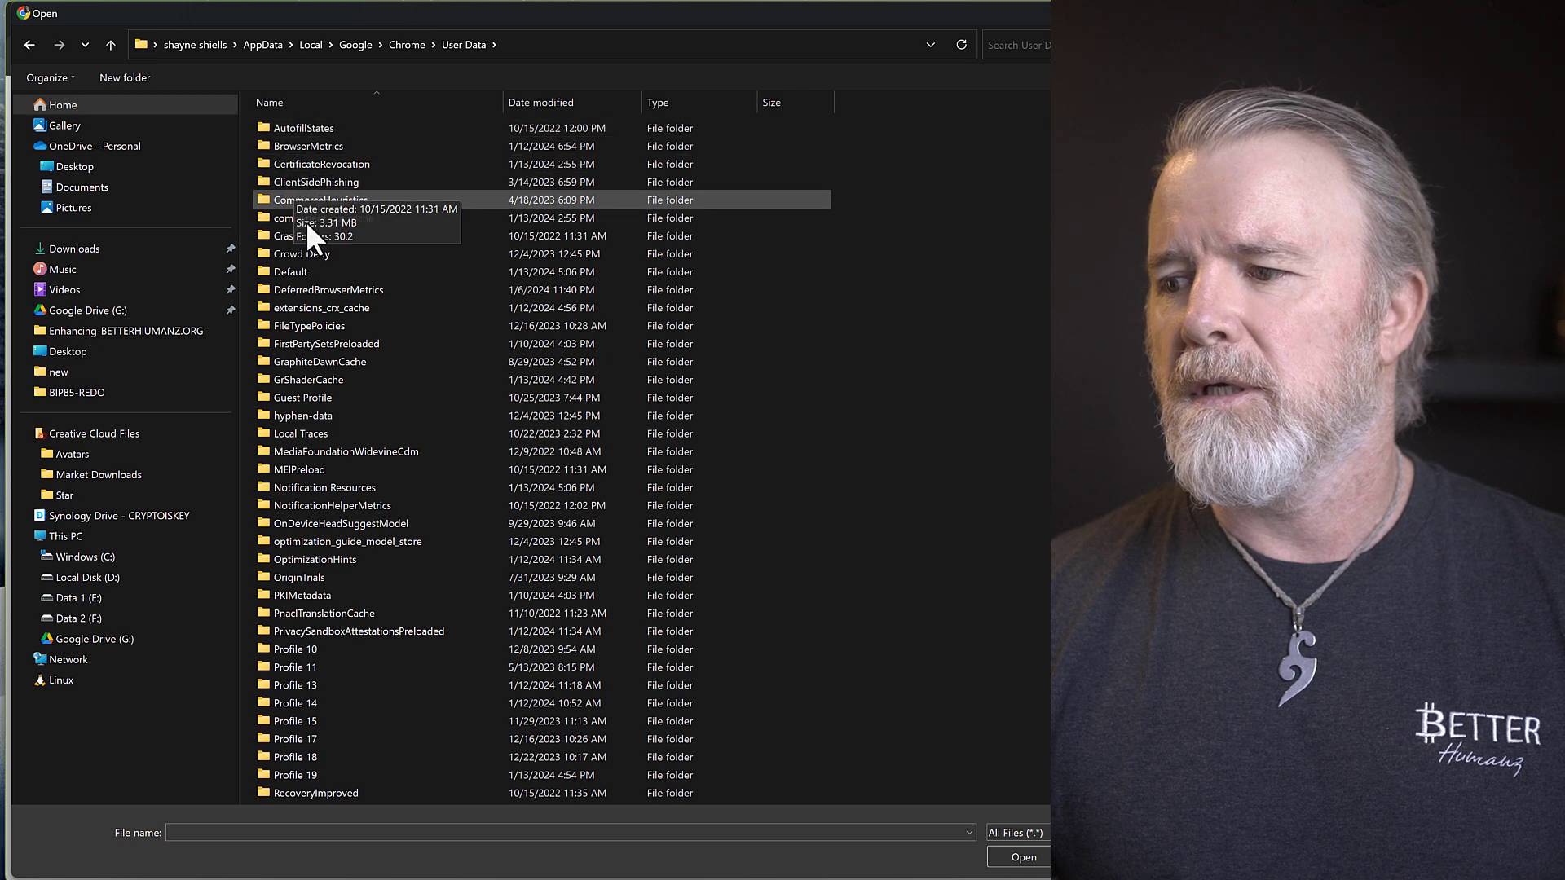
scroll(289, 385, "down", 6)
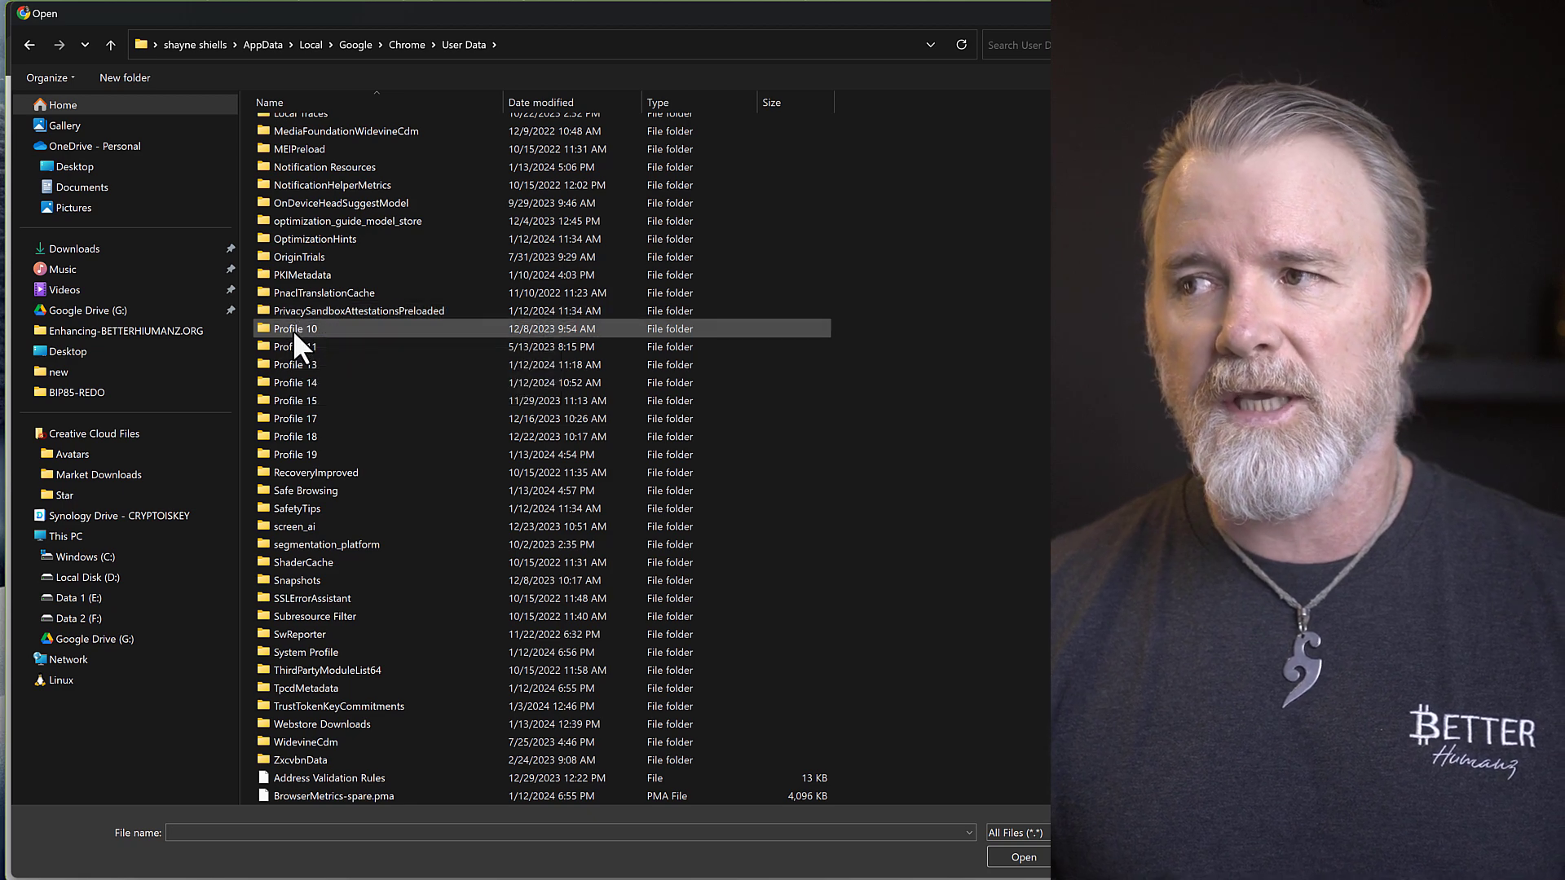
double_click(292, 330)
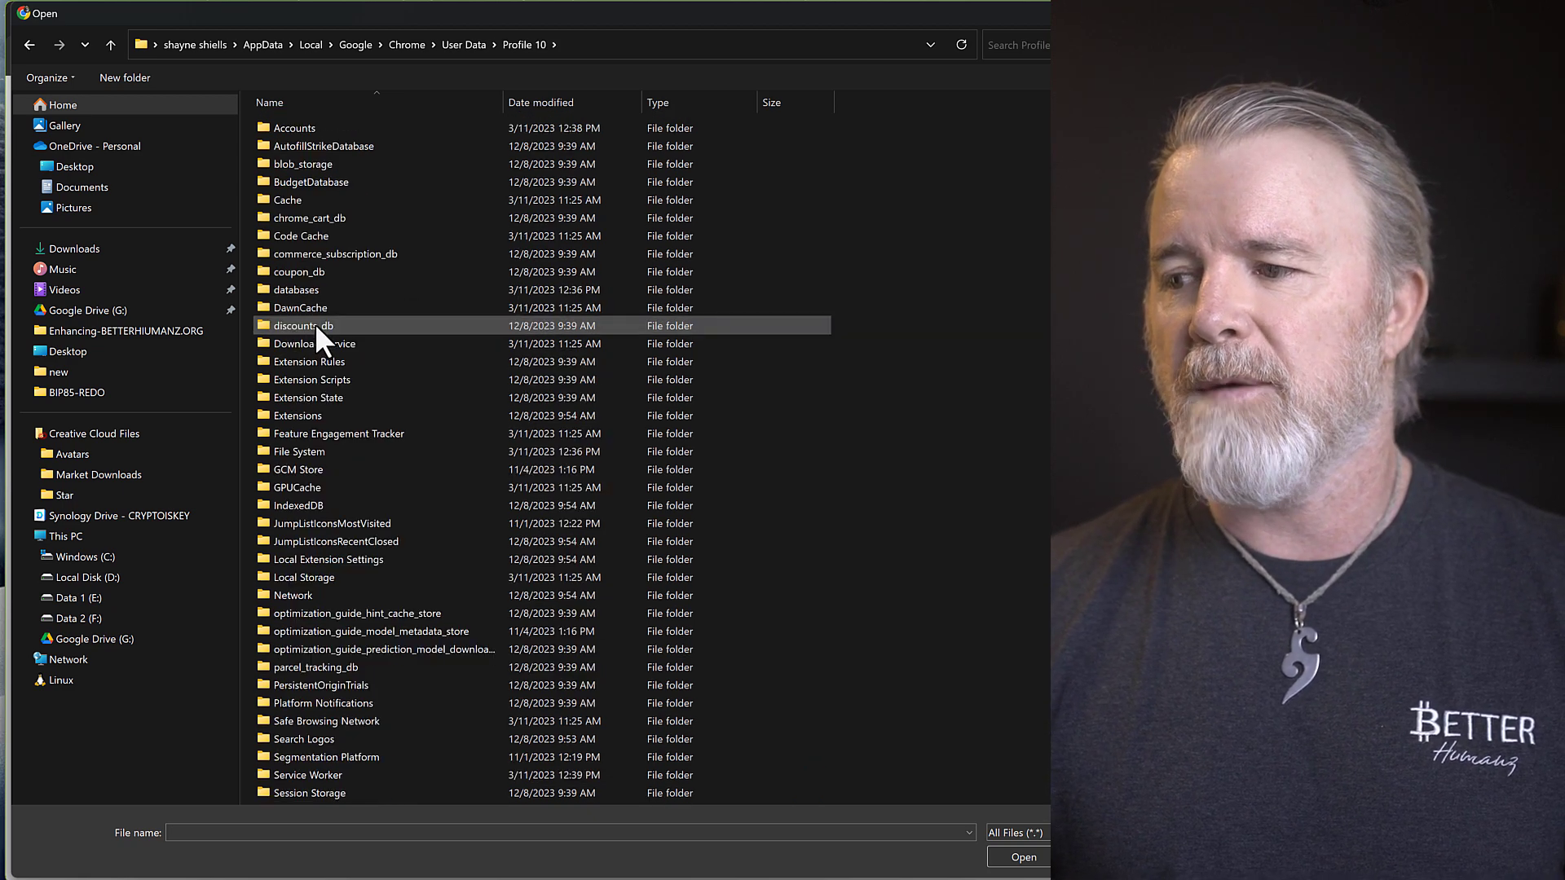
scroll(314, 323, "down", 1)
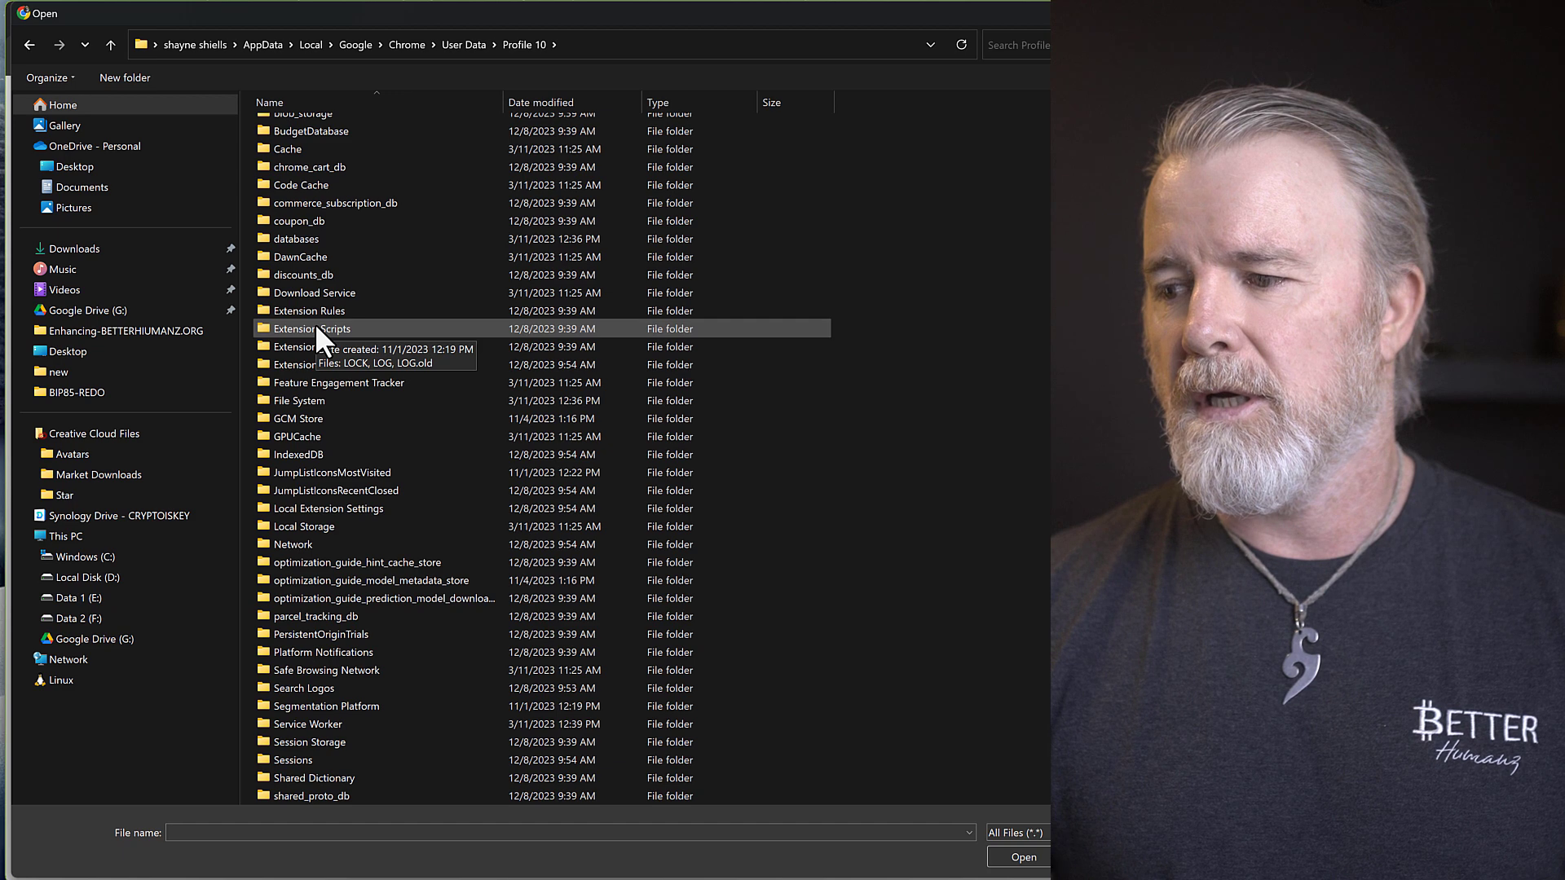
scroll(315, 323, "down", 3)
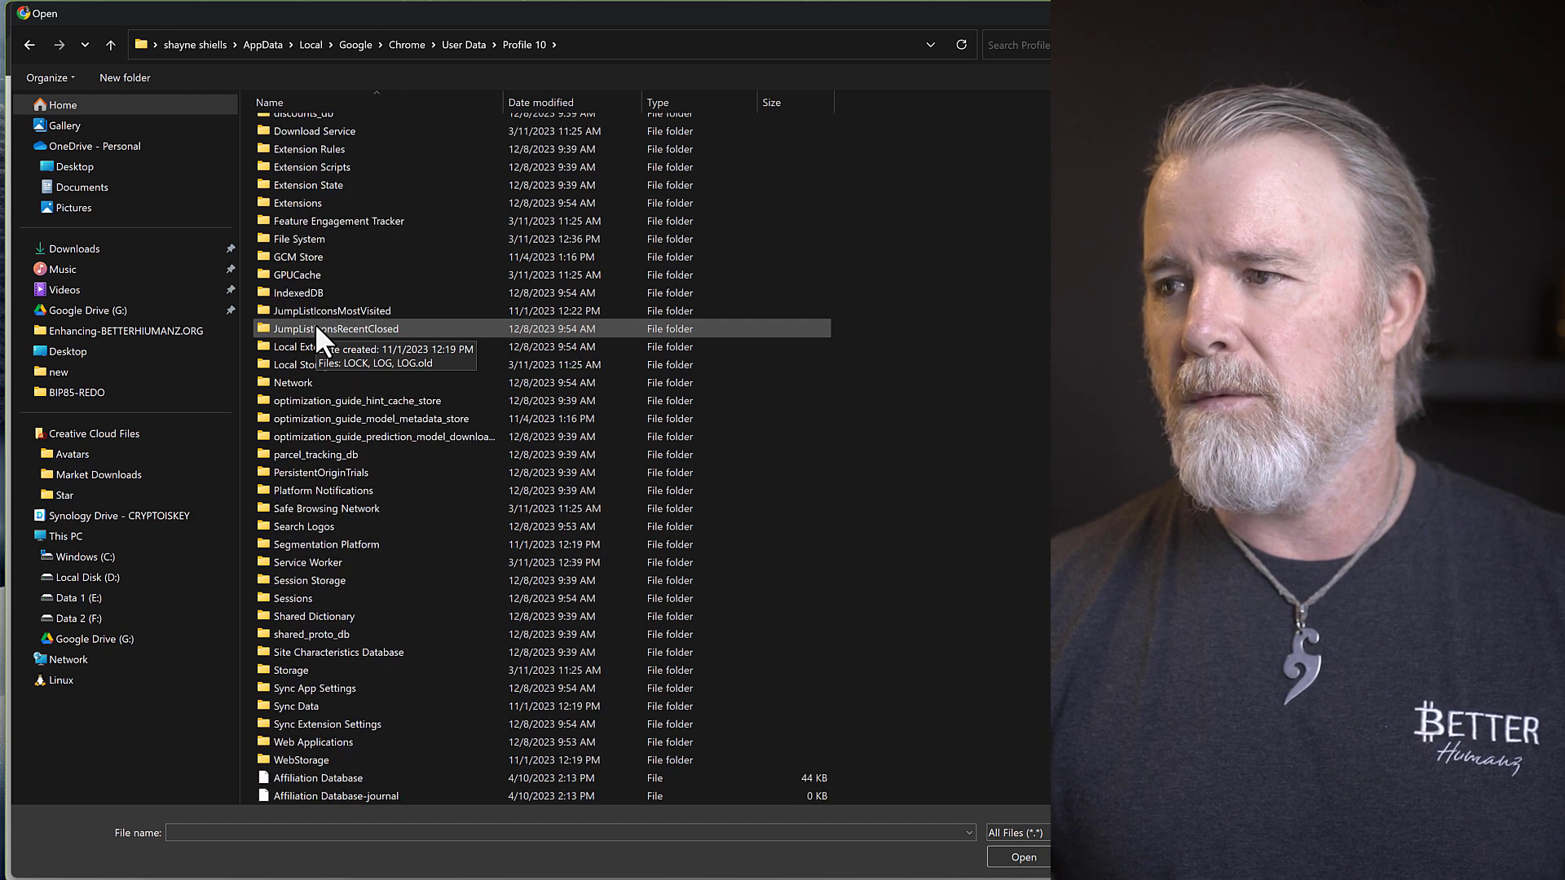
scroll(347, 319, "up", 1)
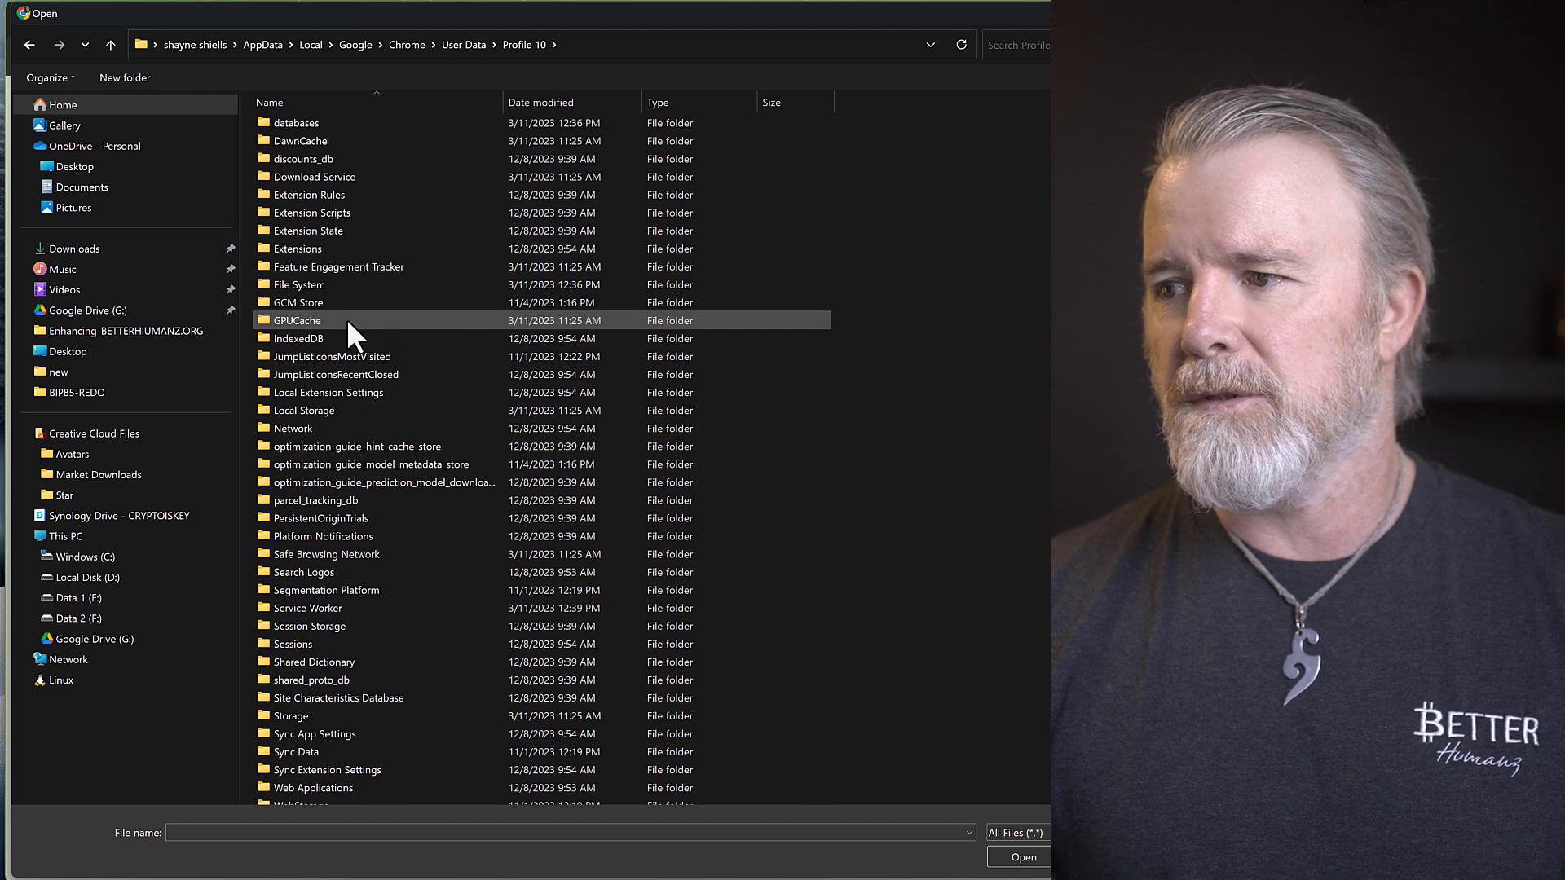
double_click(339, 390)
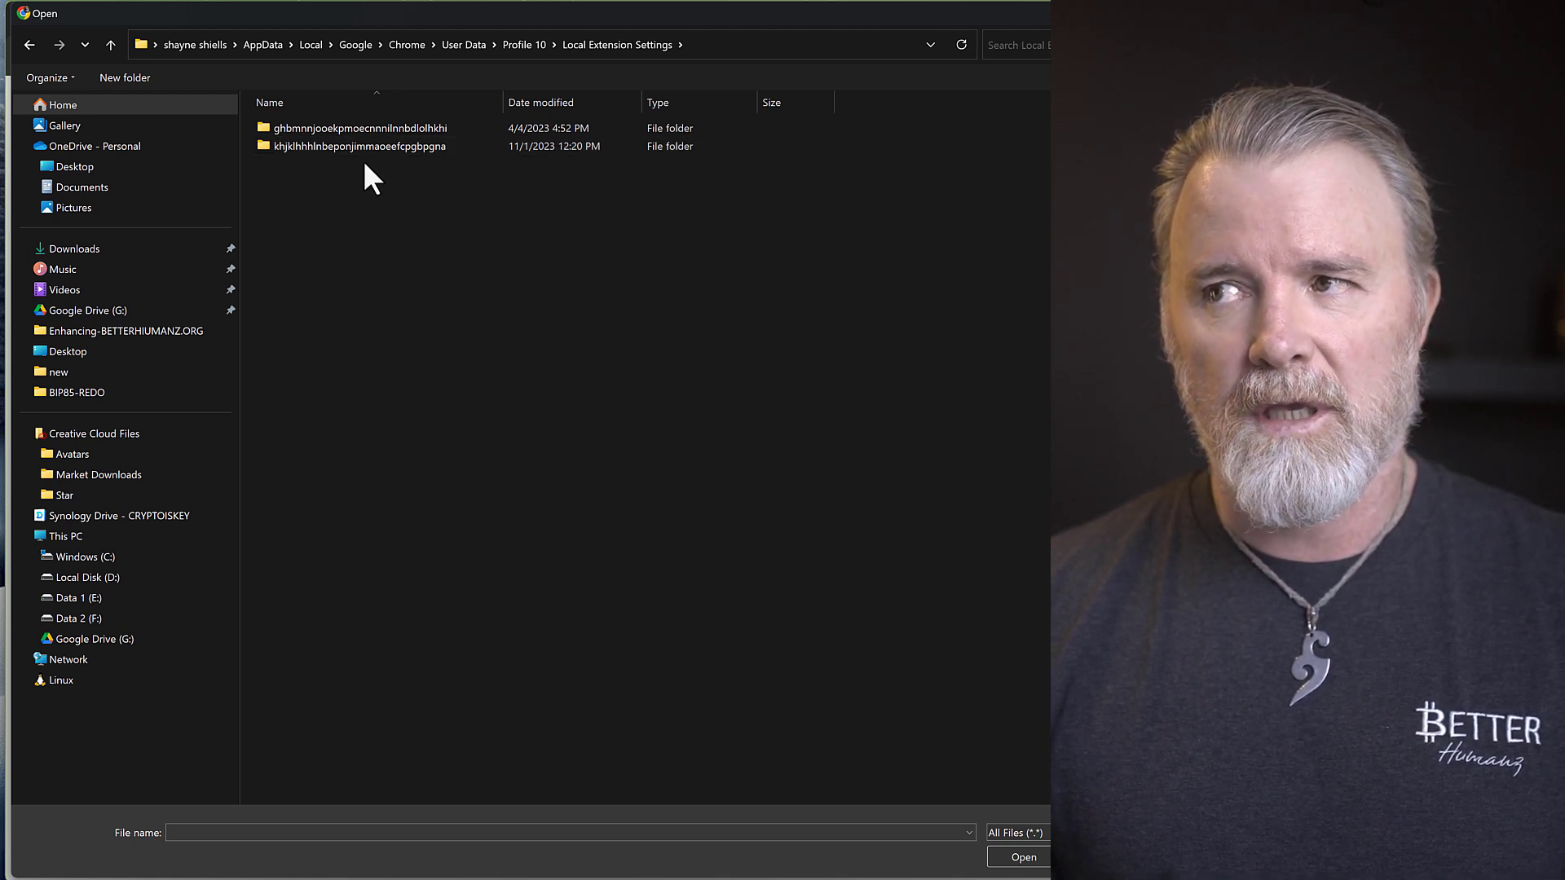
Load 000005.ldb from Profile 11\Local Extension Settings\nkbihfbeogaeaoehlefnkodbefgpgknn
left_click(471, 49)
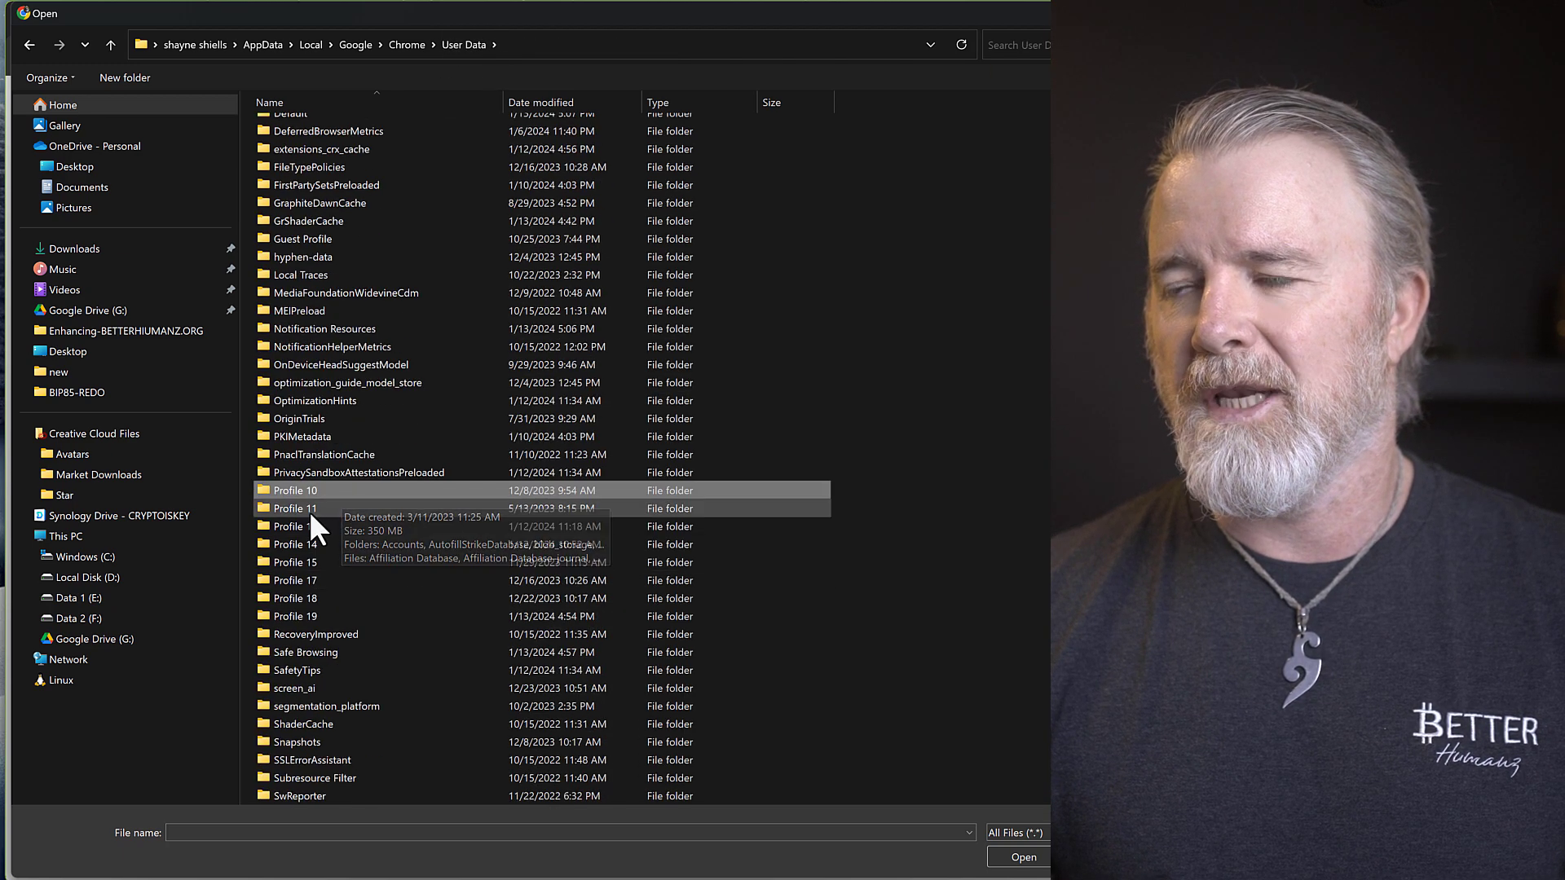
double_click(310, 508)
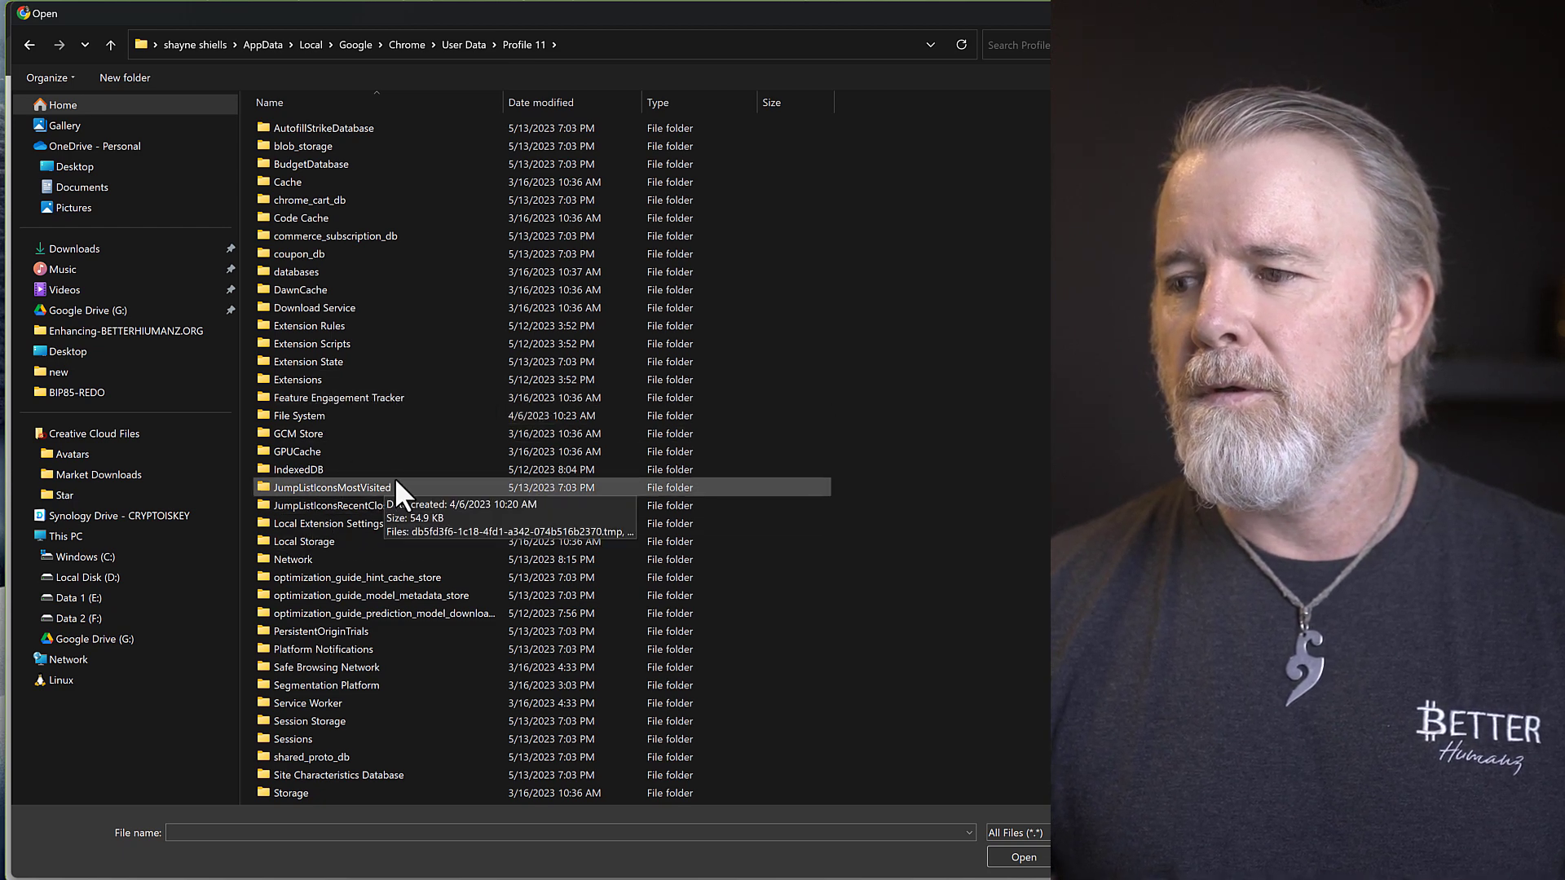
double_click(358, 522)
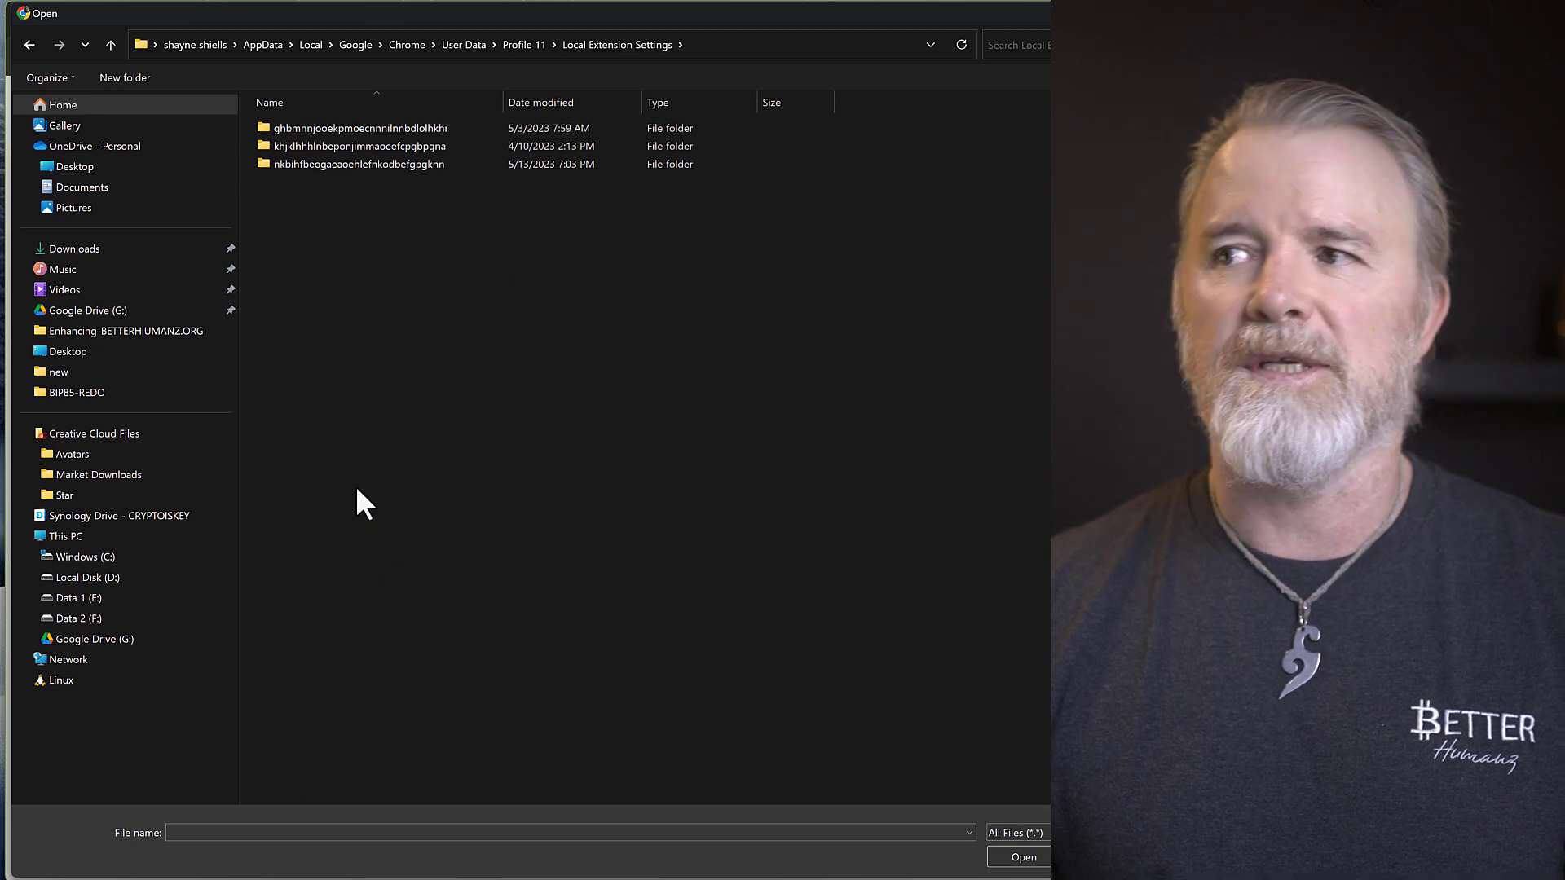
double_click(289, 164)
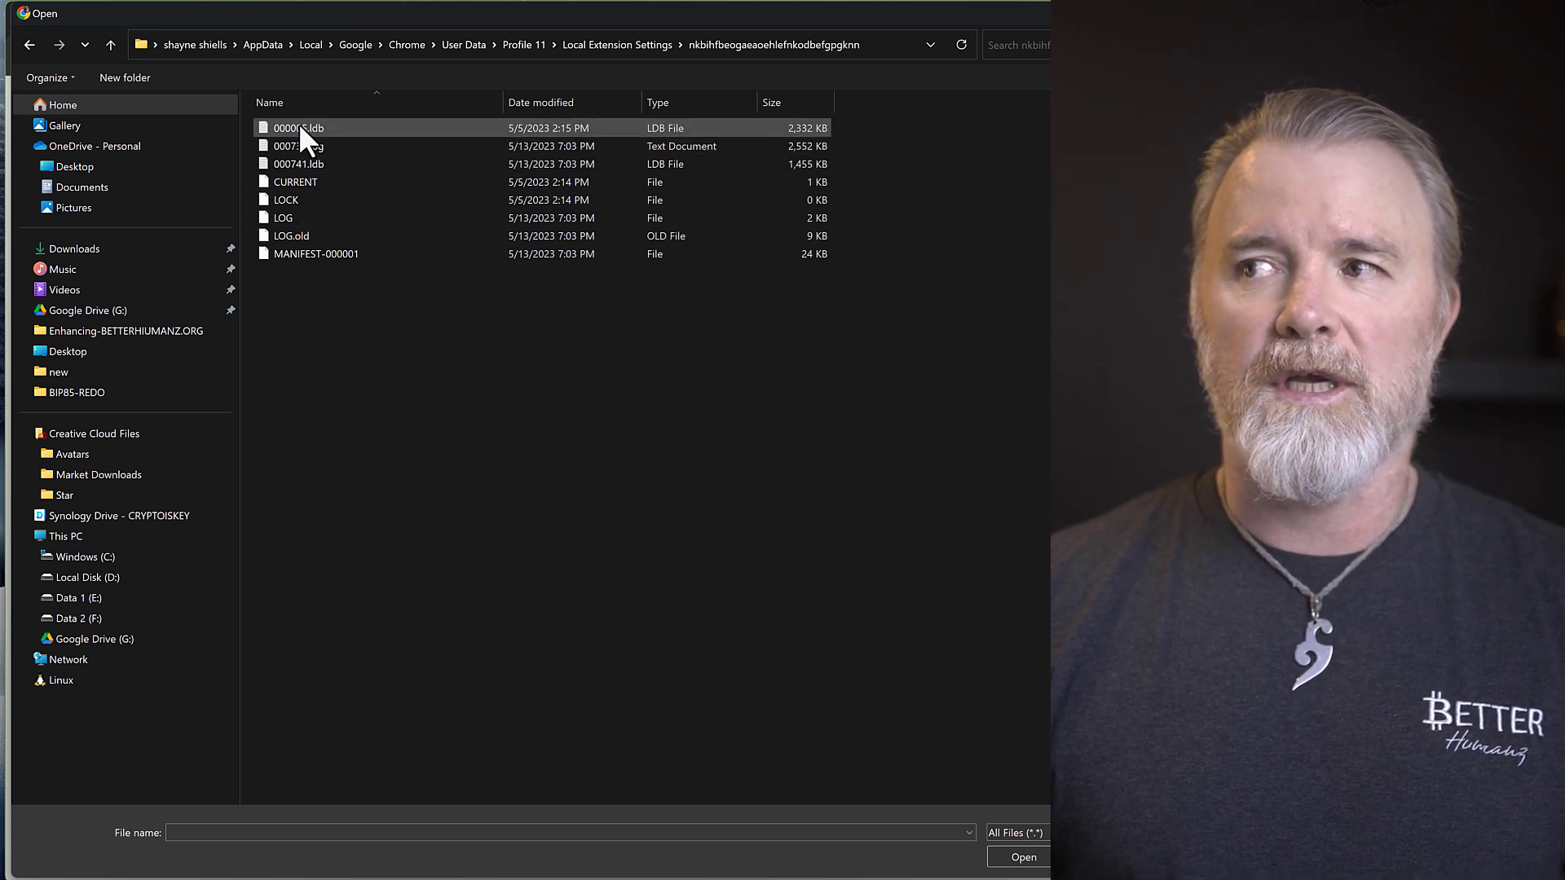
double_click(299, 127)
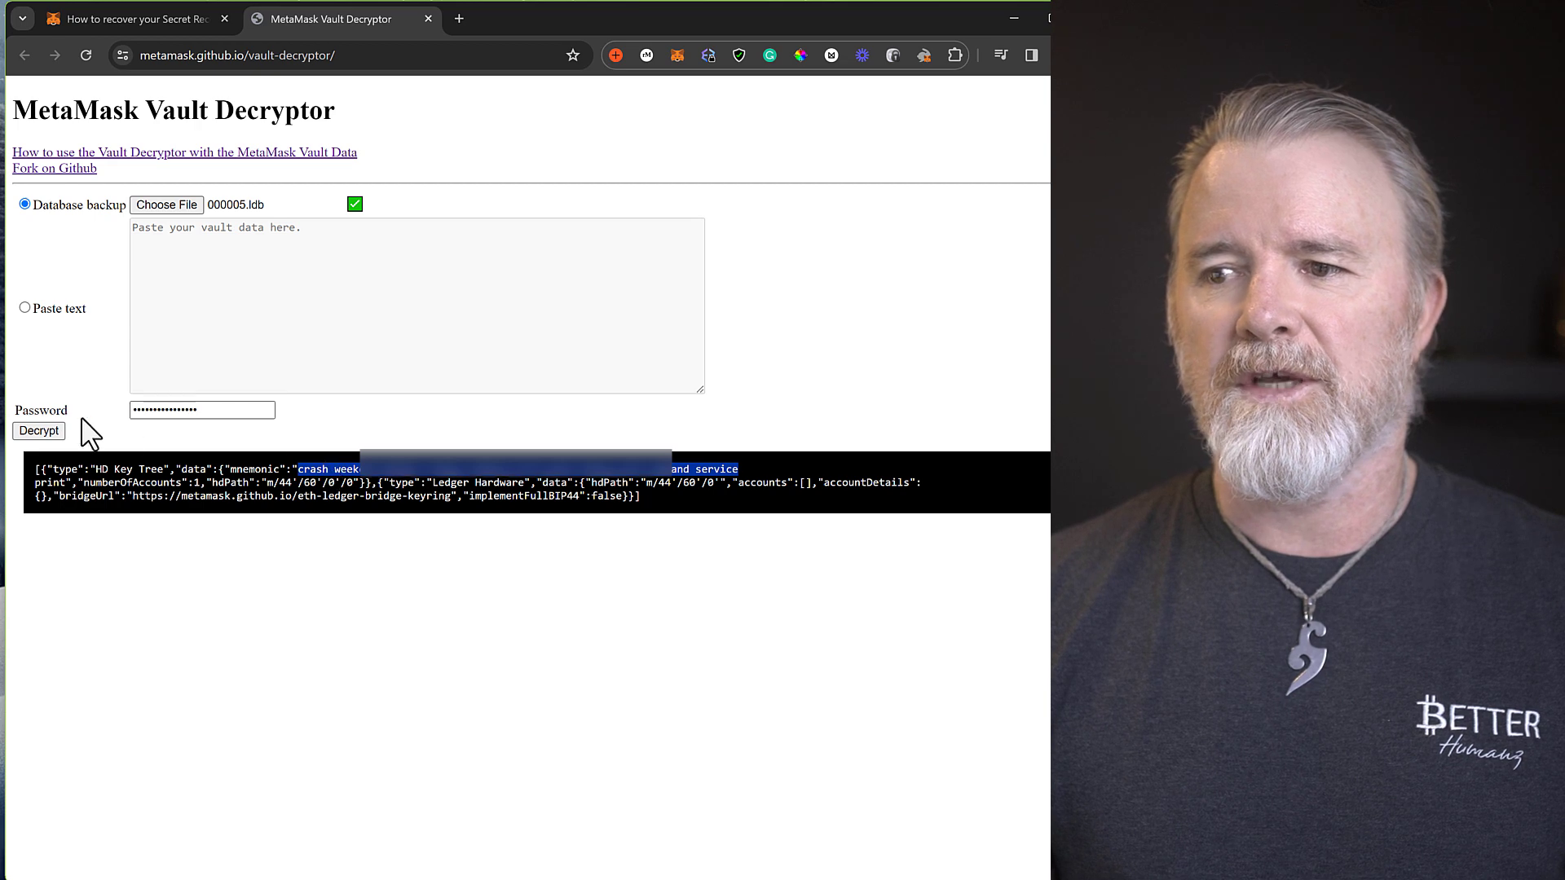
Decrypt Profile 11's 000005.ldb vault with the entered password, which fails as incorrect
left_click(39, 430)
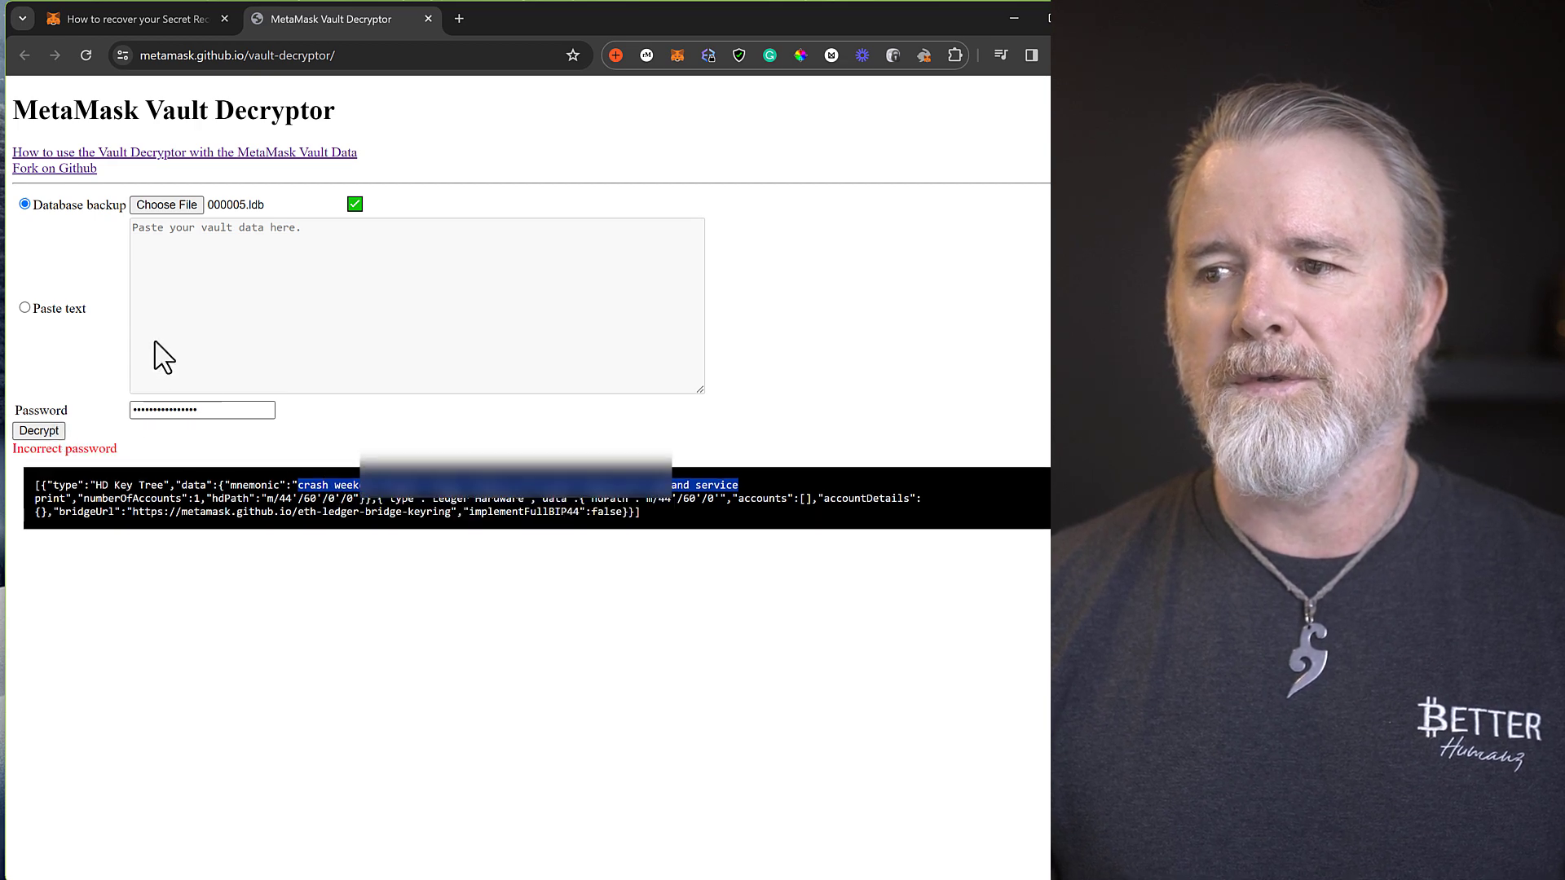